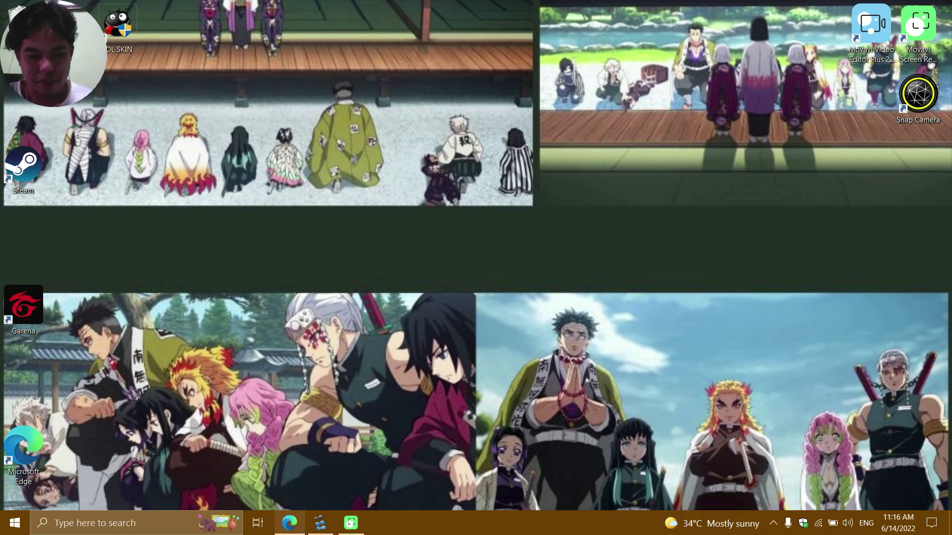
- Switch to eNSP and place three generic Router devices in a row across the middle of the blank topology
click(320, 526)
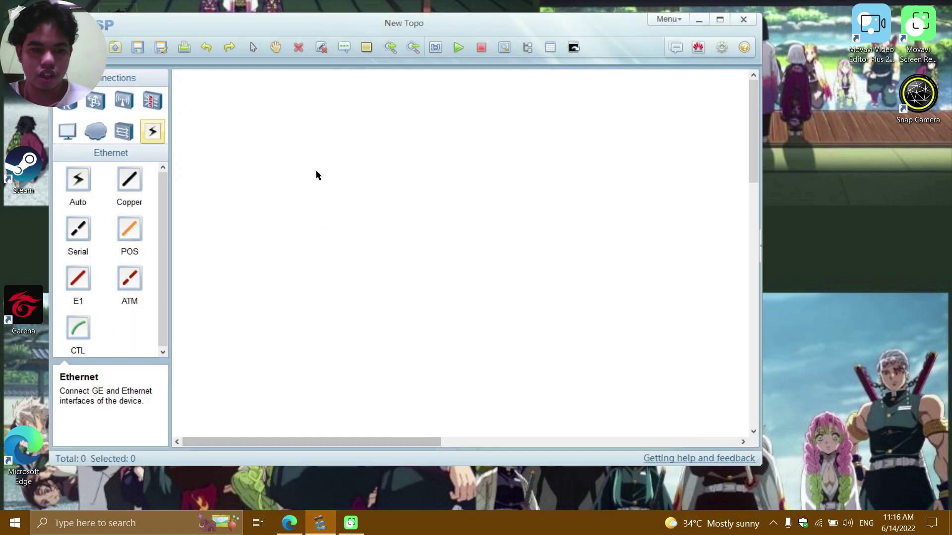
drag(391, 34, 604, 62)
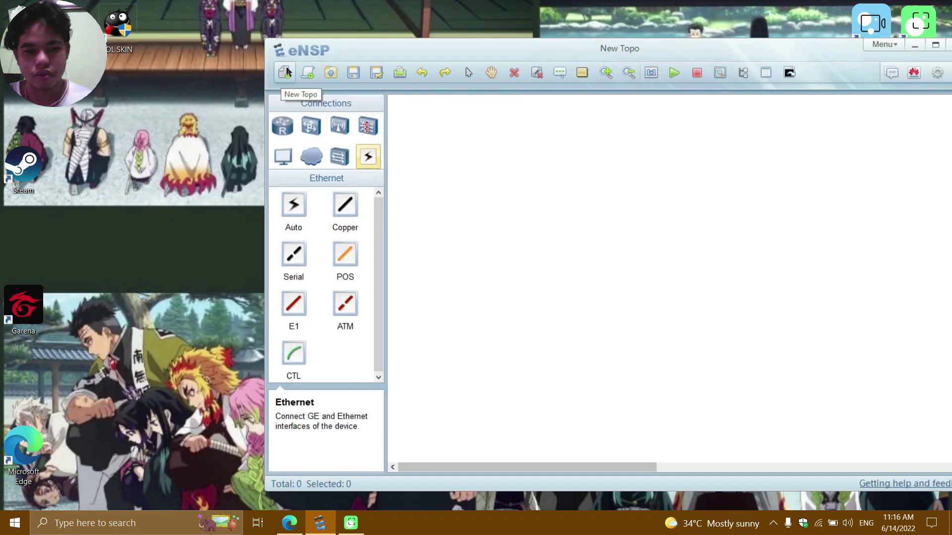
drag(480, 48, 398, 29)
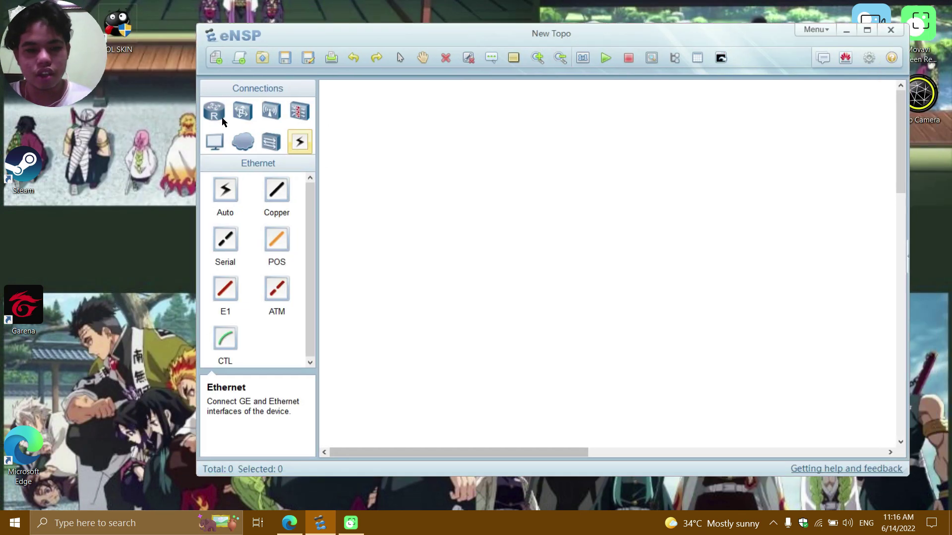
click(214, 111)
click(267, 293)
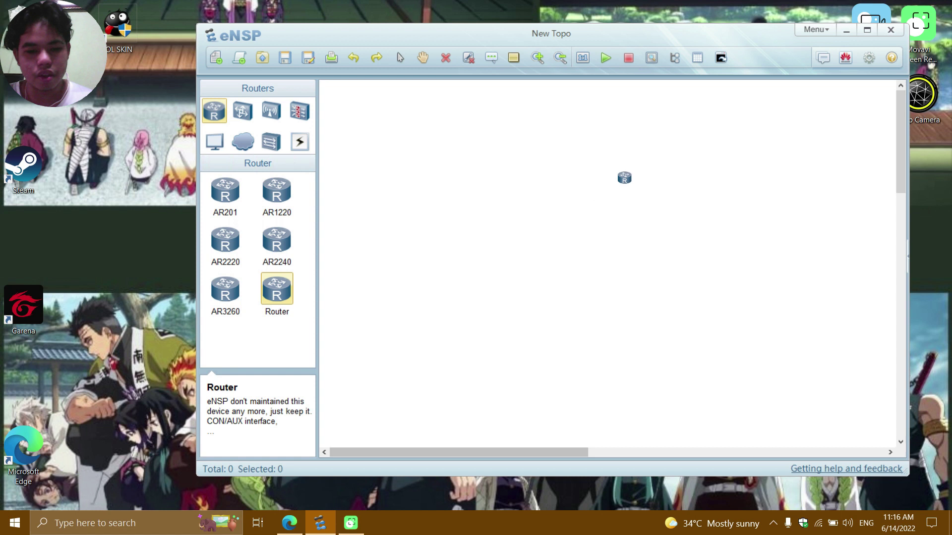
click(505, 242)
click(599, 245)
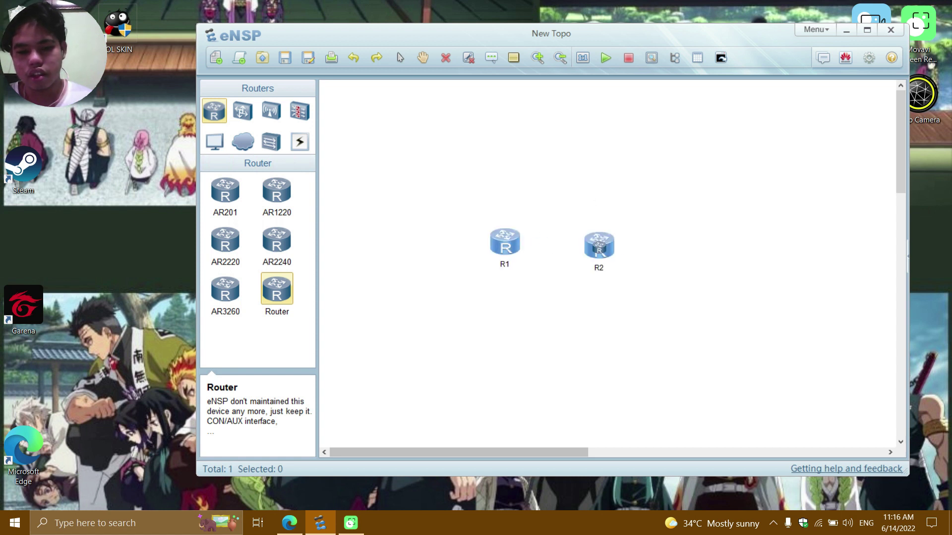
click(712, 243)
right_click(689, 284)
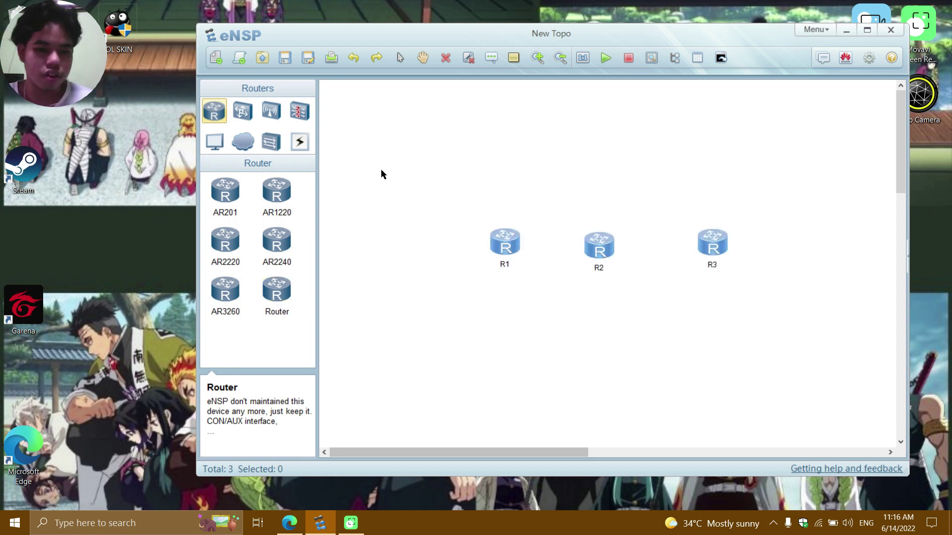
- Add three PCs to the topology, two to the left of R1 and one to the right of R3
click(214, 142)
click(225, 190)
click(348, 151)
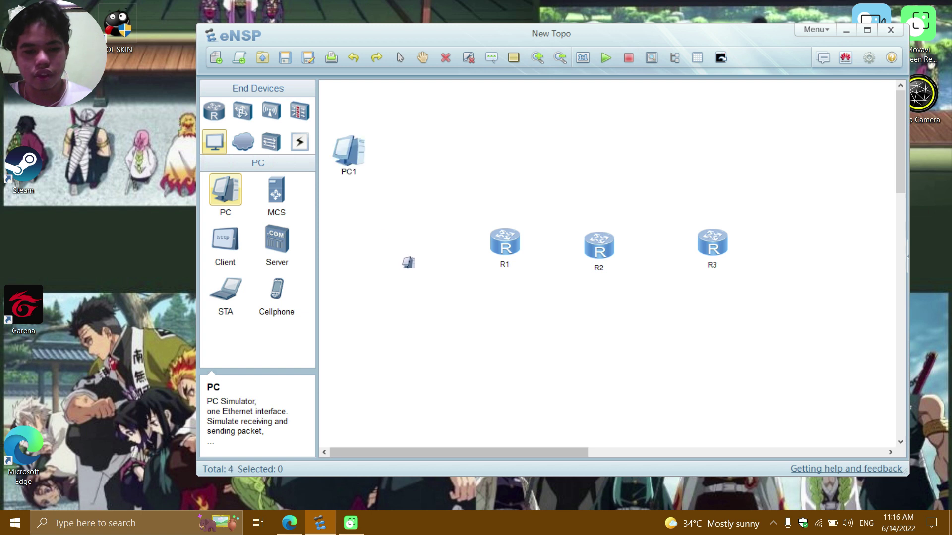
click(384, 262)
click(858, 216)
right_click(656, 368)
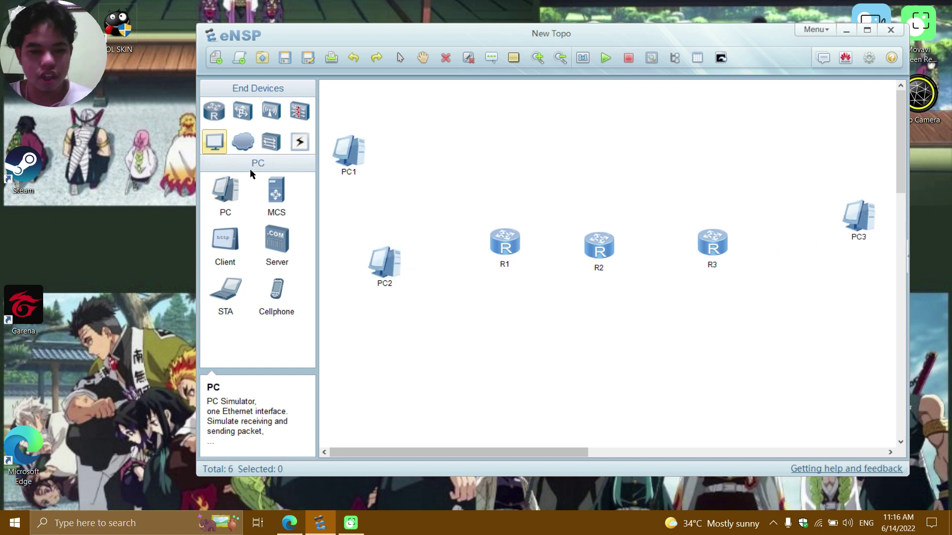
- Add one S5700 switch to the topology between R3 and PC3
click(242, 111)
click(226, 191)
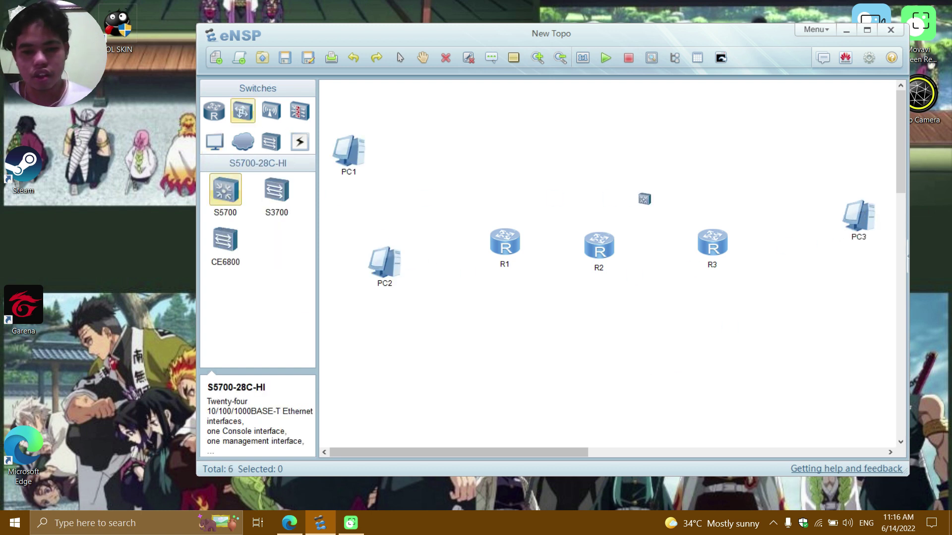
click(768, 196)
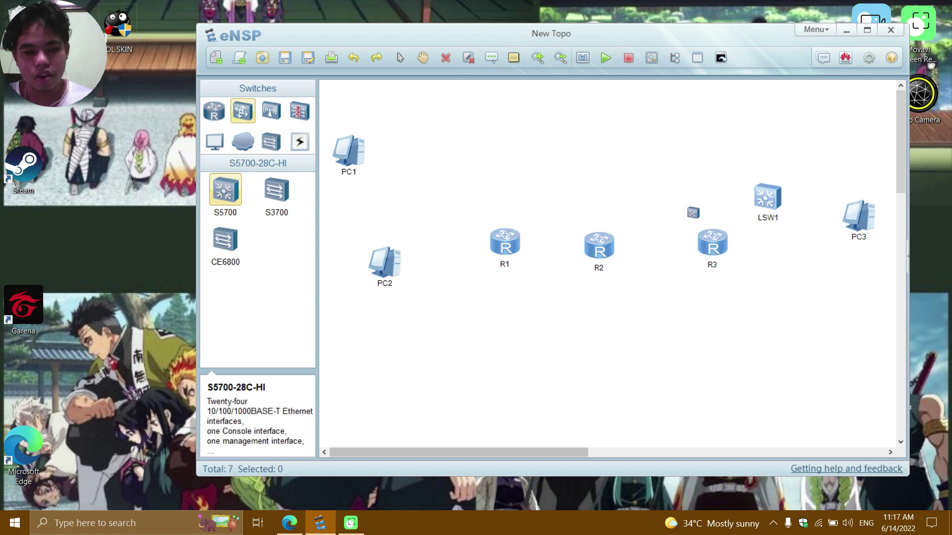
right_click(736, 408)
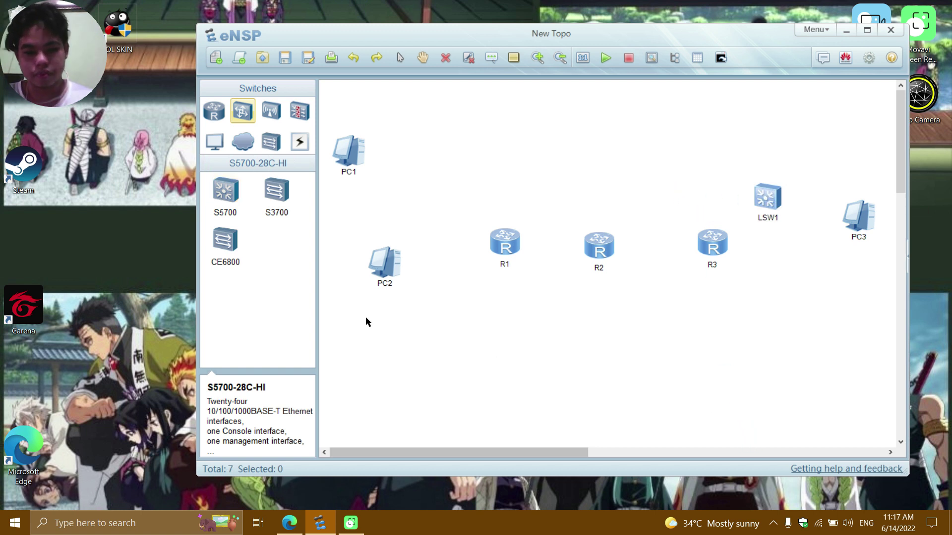
- Rearrange the devices with PC2 below PC1, R1 beside the PCs, R2 and R3 along the canvas top, and PC3 lower than LSW1
drag(383, 271, 348, 281)
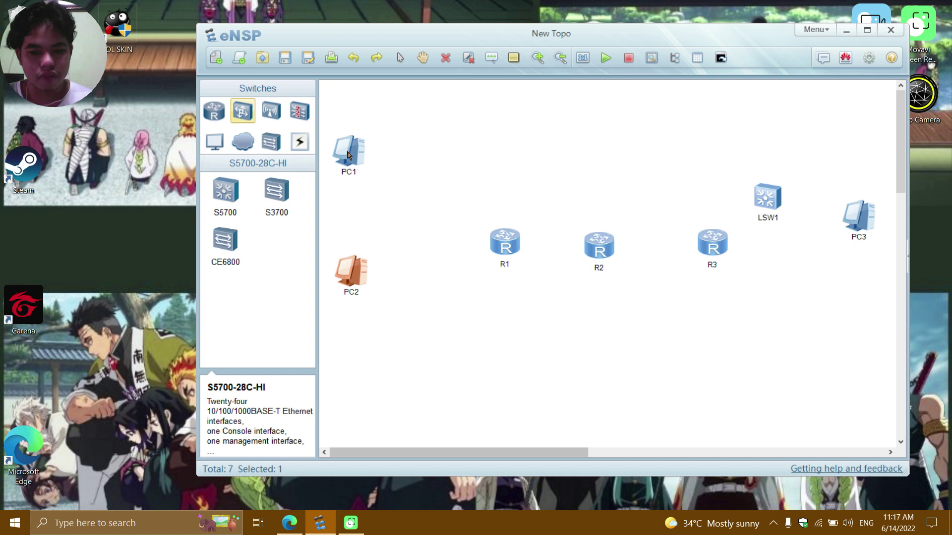
drag(511, 263, 453, 242)
drag(605, 251, 556, 106)
drag(723, 254, 679, 113)
drag(771, 199, 760, 211)
drag(844, 222, 857, 287)
drag(754, 216, 758, 211)
drag(861, 282, 859, 279)
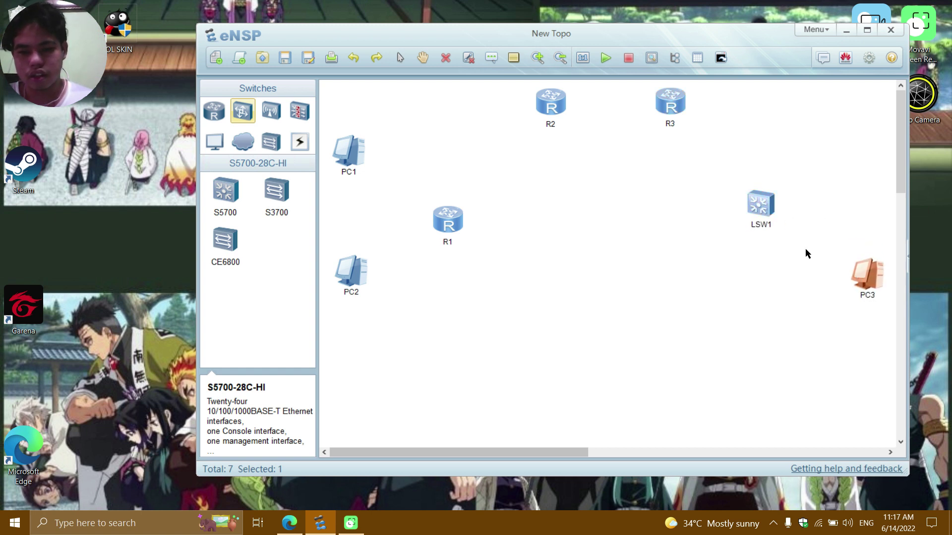
- Connect R1's GE 0/0/0 to R2's GE 0/0/0 with a Copper cable
click(300, 142)
click(277, 191)
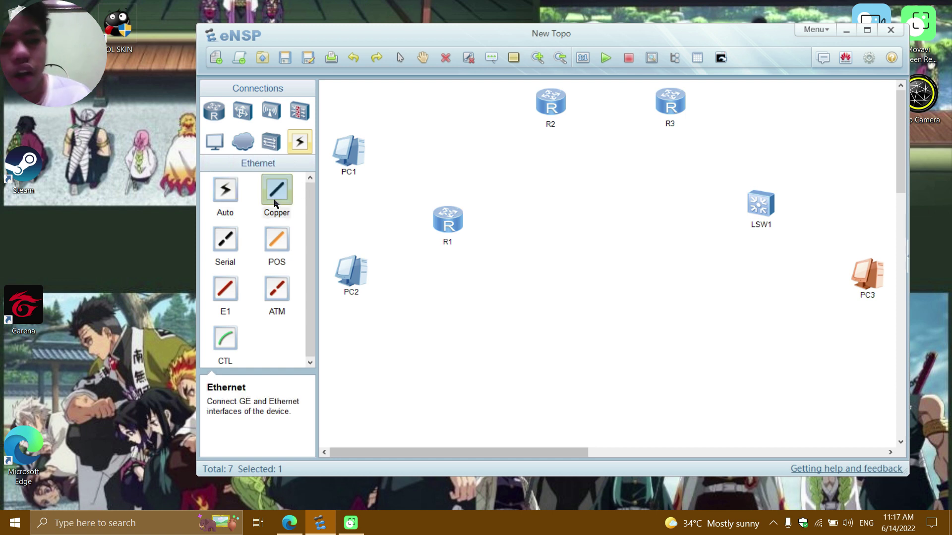
click(448, 218)
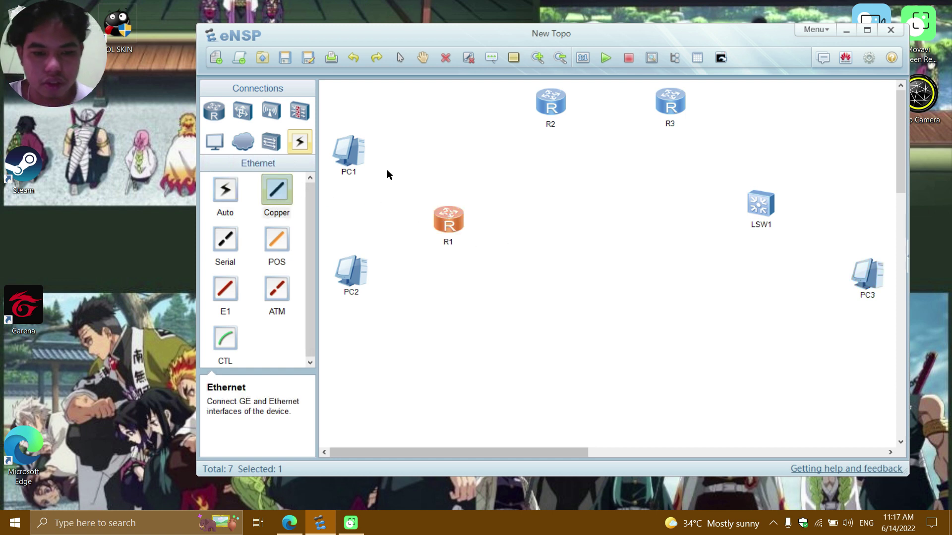
click(443, 216)
click(464, 256)
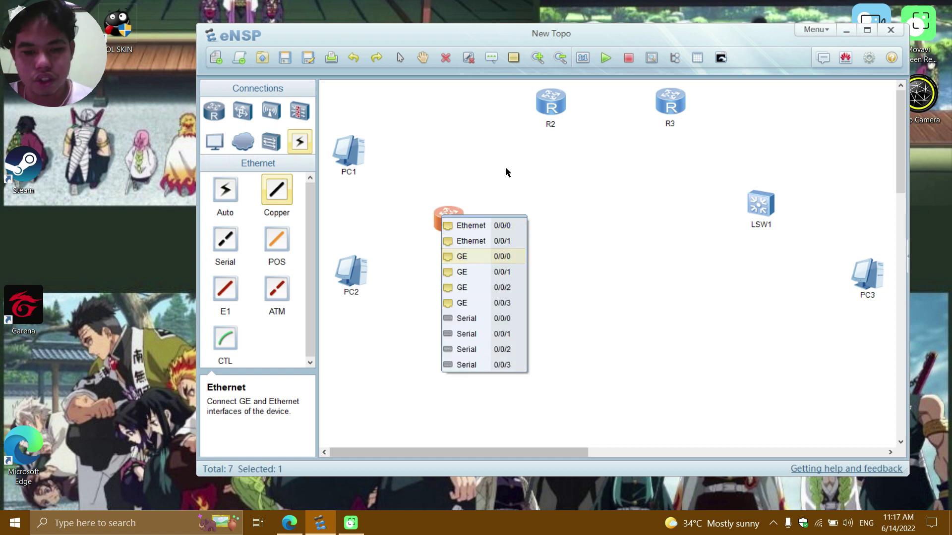
click(550, 102)
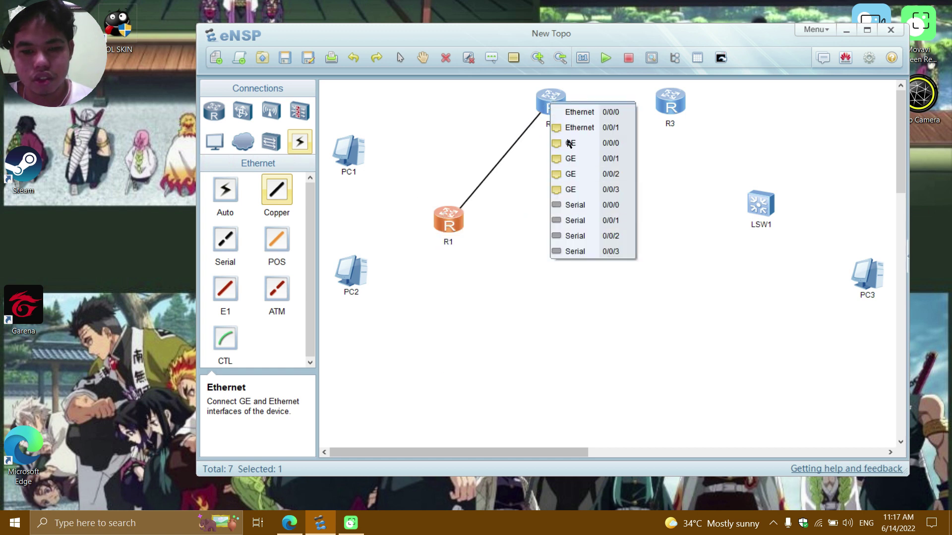
click(602, 148)
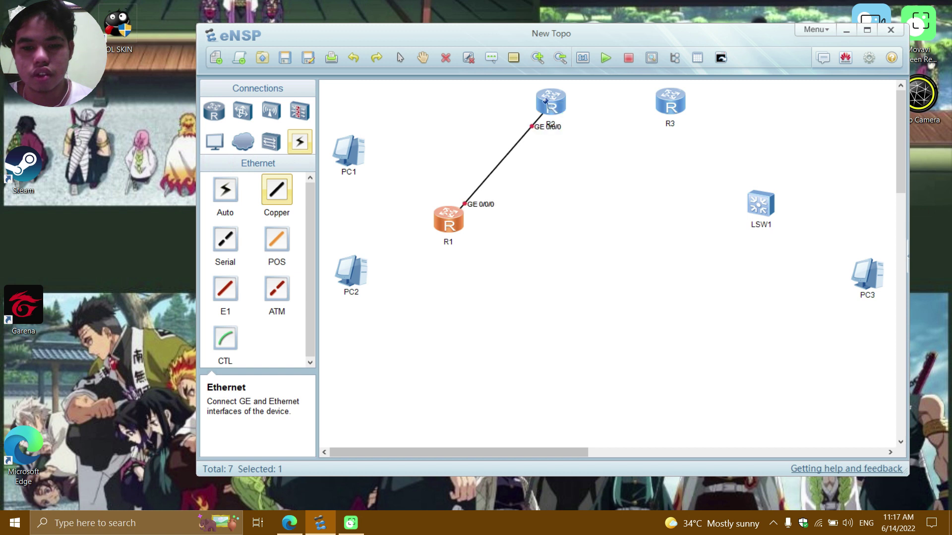
- Connect R2's GE 0/0/1 to R3's GE 0/0/1 with a Copper cable
click(549, 103)
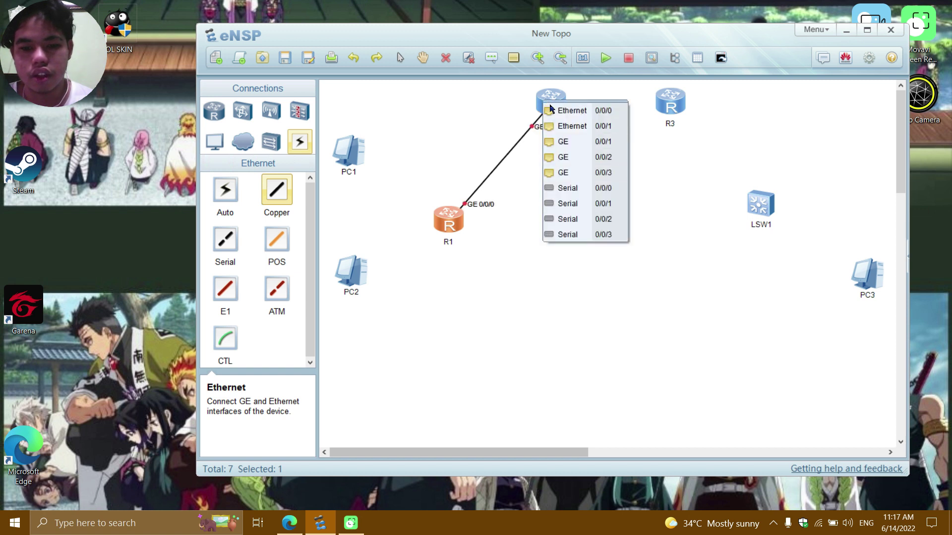
click(570, 144)
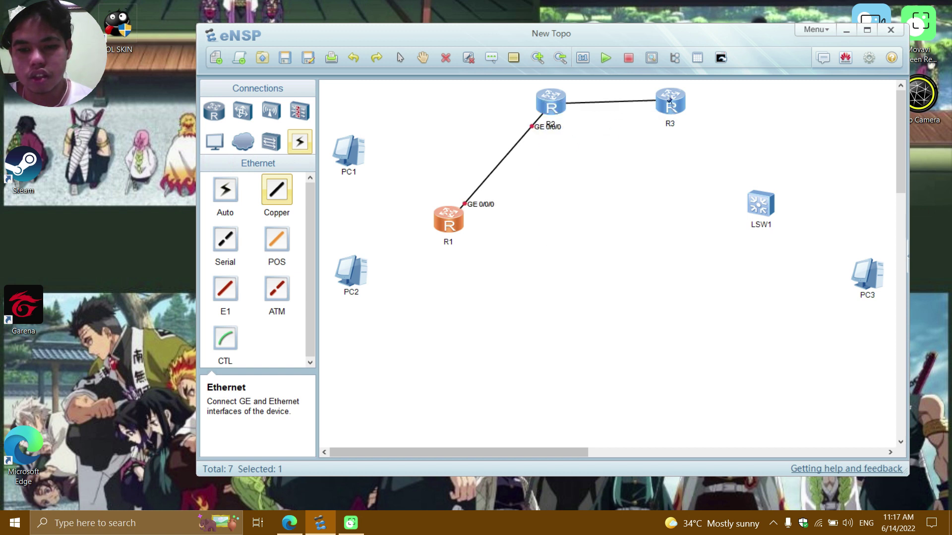
click(667, 104)
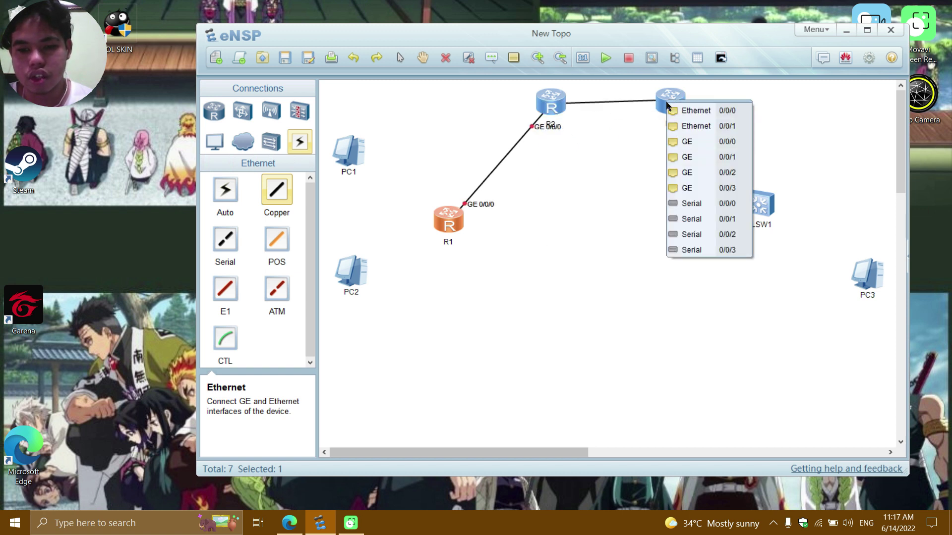
click(688, 157)
- Connect PC3's Ethernet 0/0/1 to LSW1's GE 0/0/1 with a Copper cable
click(866, 281)
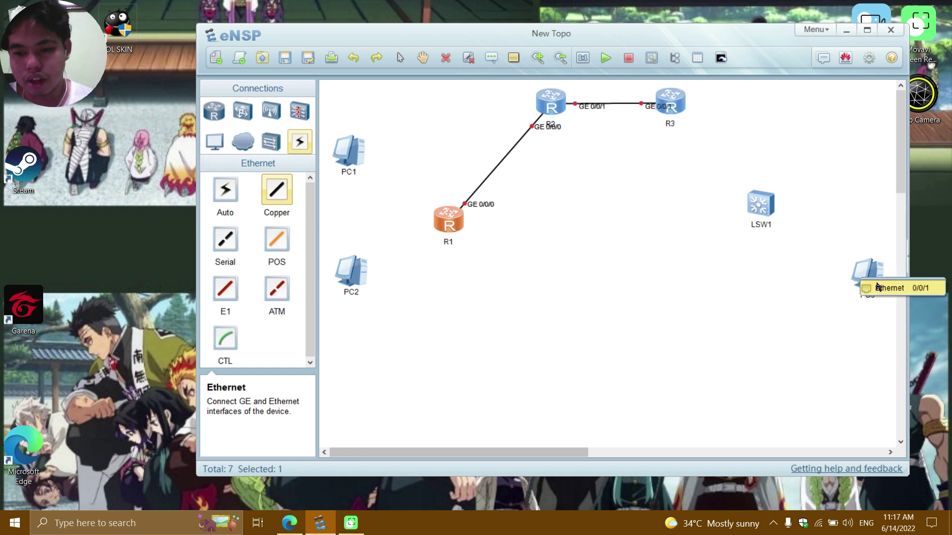
click(881, 288)
click(758, 207)
click(781, 148)
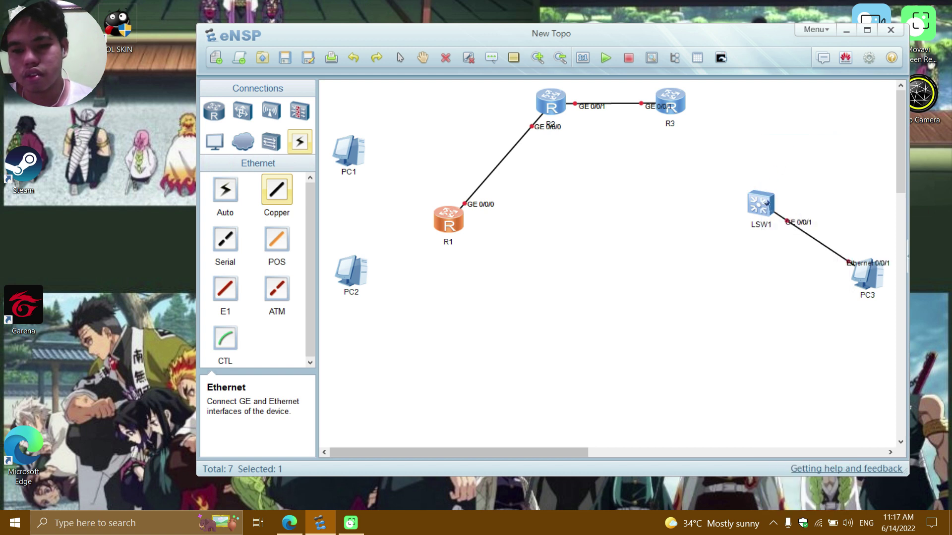
- Connect LSW1's GE 0/0/2 to R3's Ethernet 0/0/0 with a Copper cable
click(757, 204)
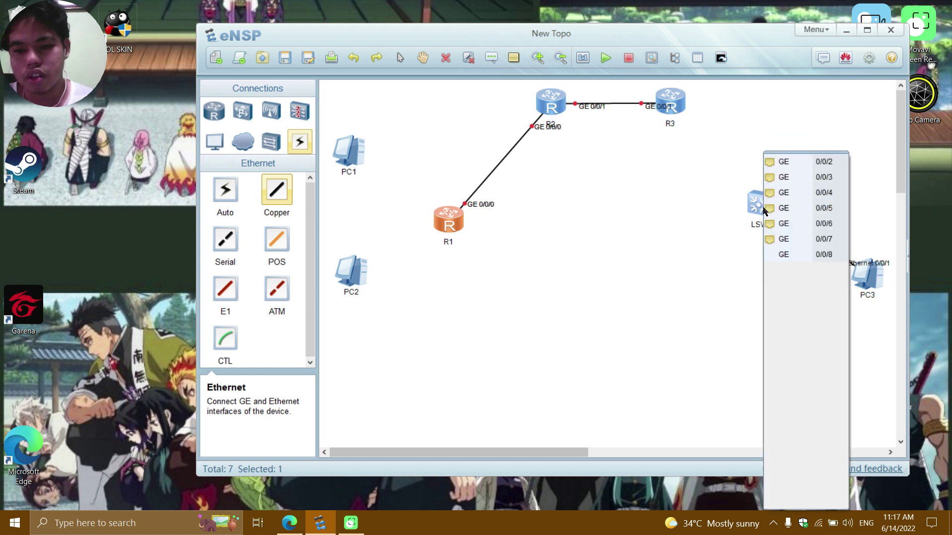
click(786, 162)
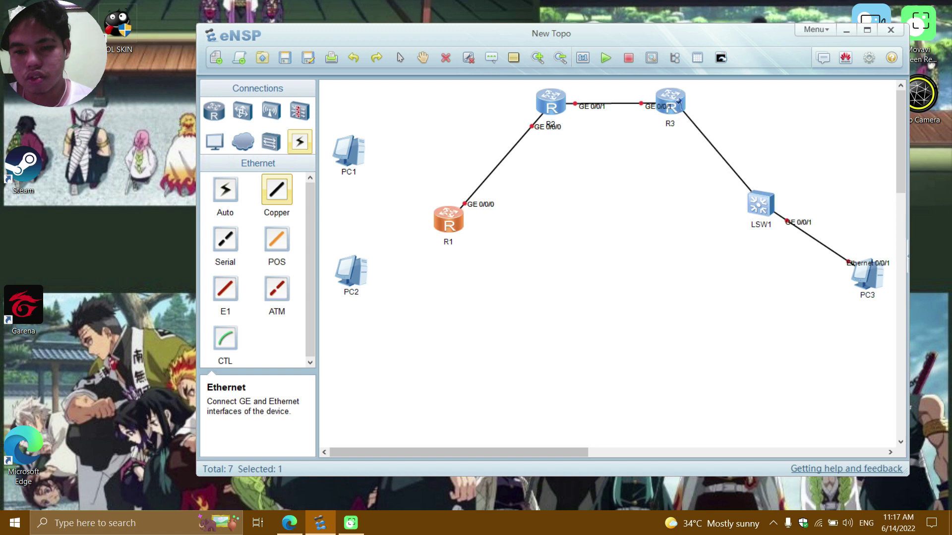
click(676, 105)
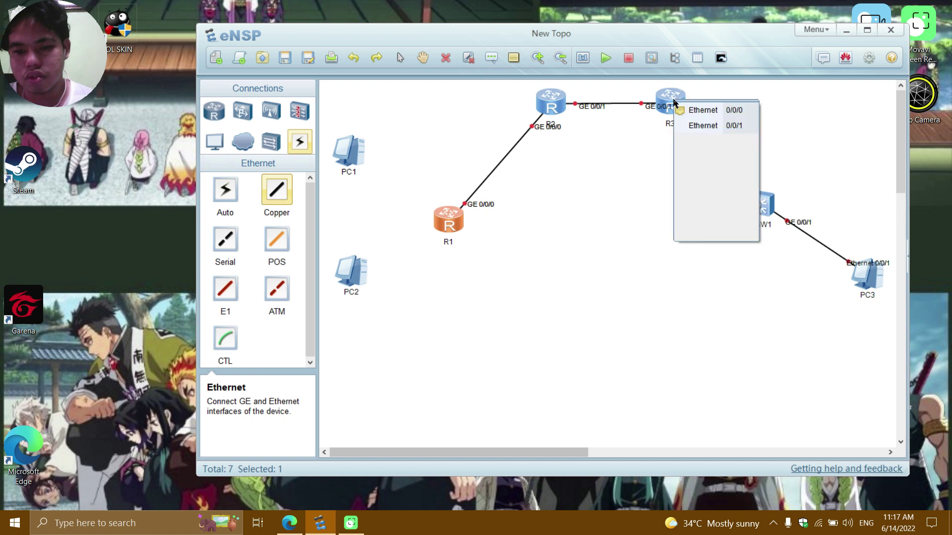
click(704, 110)
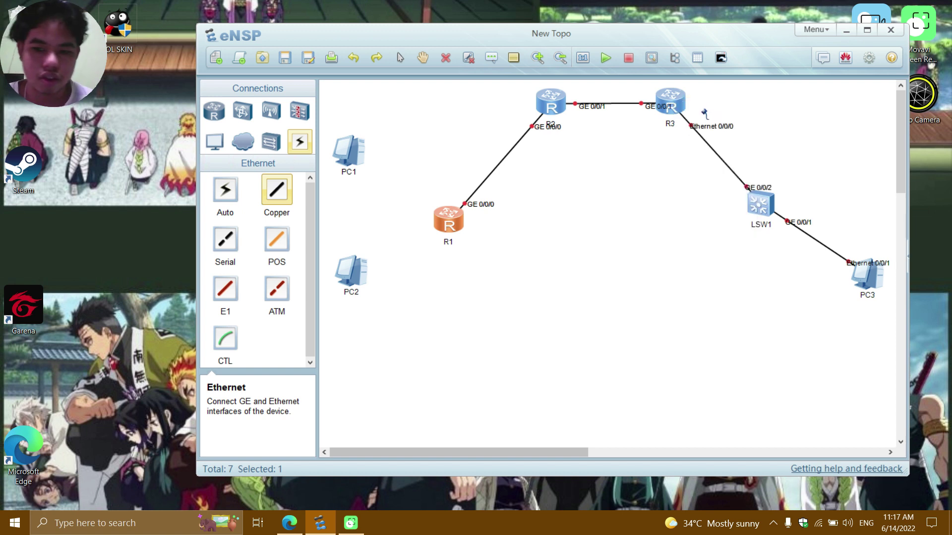
- Connect PC1's Ethernet 0/0/1 to R1's Ethernet 0/0/0 with a Copper cable
click(346, 158)
click(376, 169)
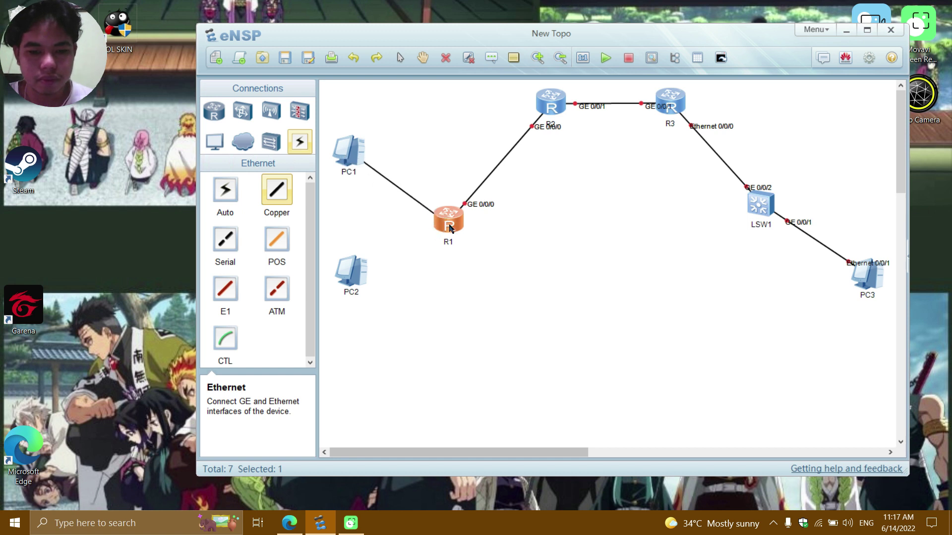
click(449, 225)
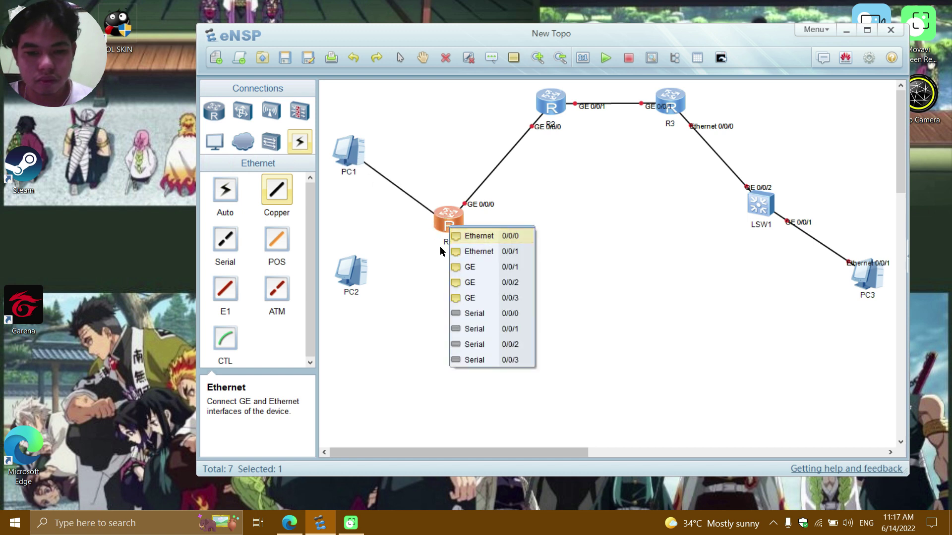
click(469, 235)
- Connect PC2's Ethernet 0/0/1 to R1's Ethernet 0/0/1 with a Copper cable
click(353, 276)
click(391, 287)
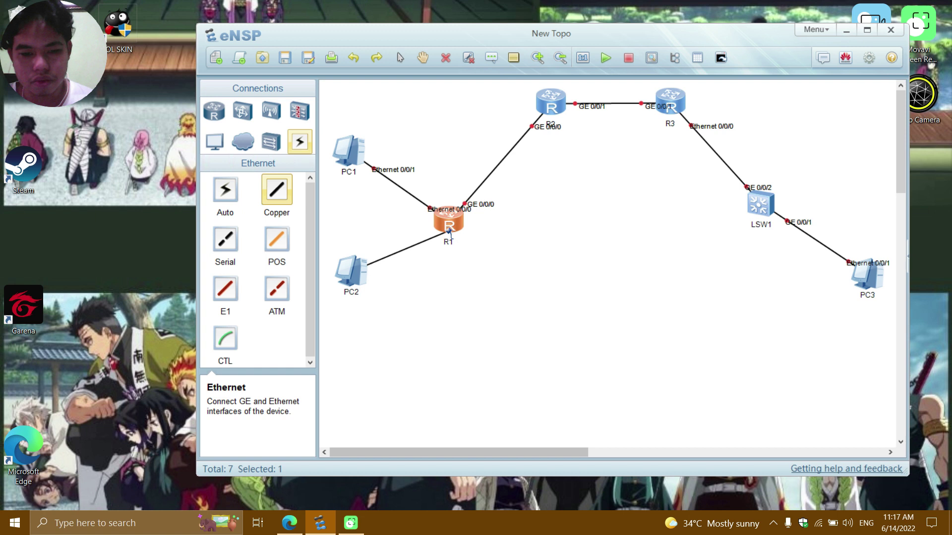
click(448, 229)
click(477, 241)
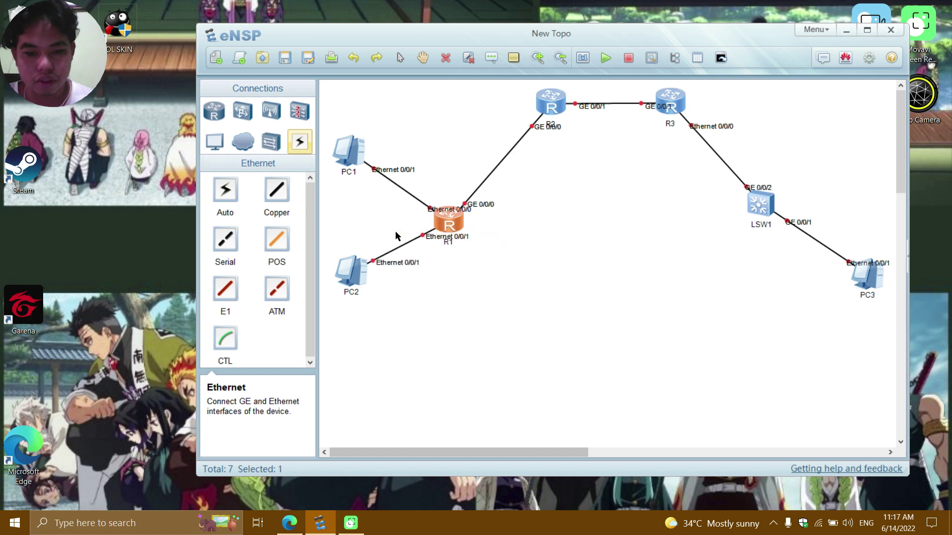
- Move R1's two Ethernet interface labels and PC1's interface label clear of the device icons and cables
drag(439, 239, 395, 229)
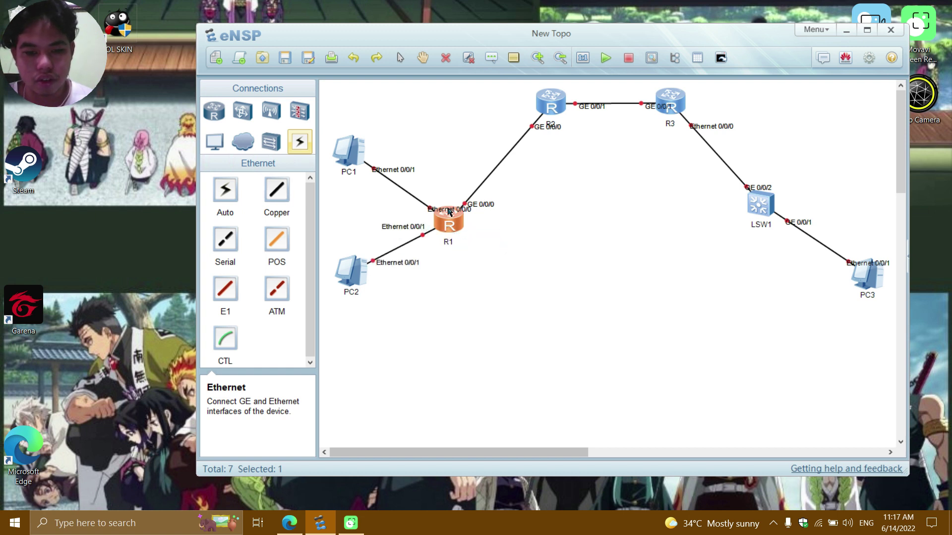
drag(445, 211, 444, 199)
drag(407, 169, 409, 160)
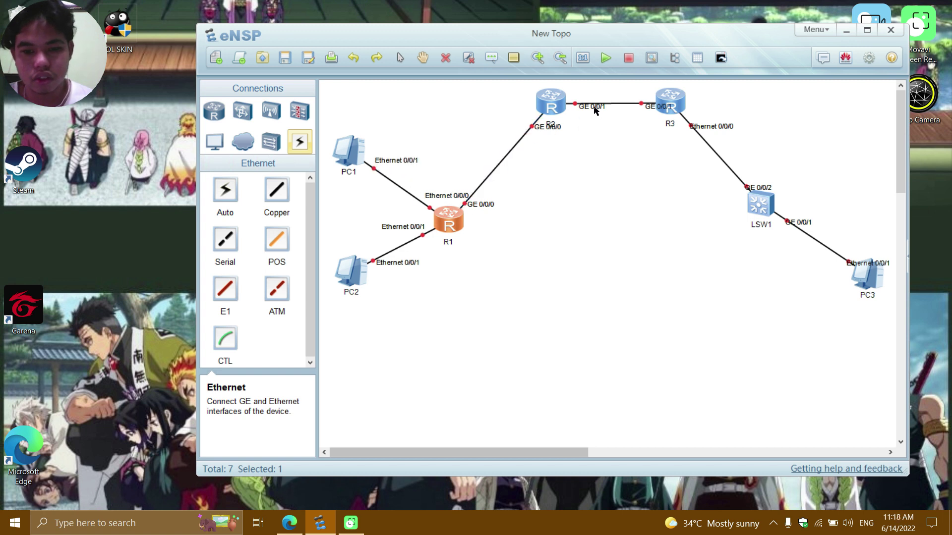
- Shift R2 and R3 slightly upward and move R3's GE 0/0/1 and R2's GE 0/0/0 labels clear of the device icons and names
drag(545, 100, 541, 94)
drag(668, 100, 642, 106)
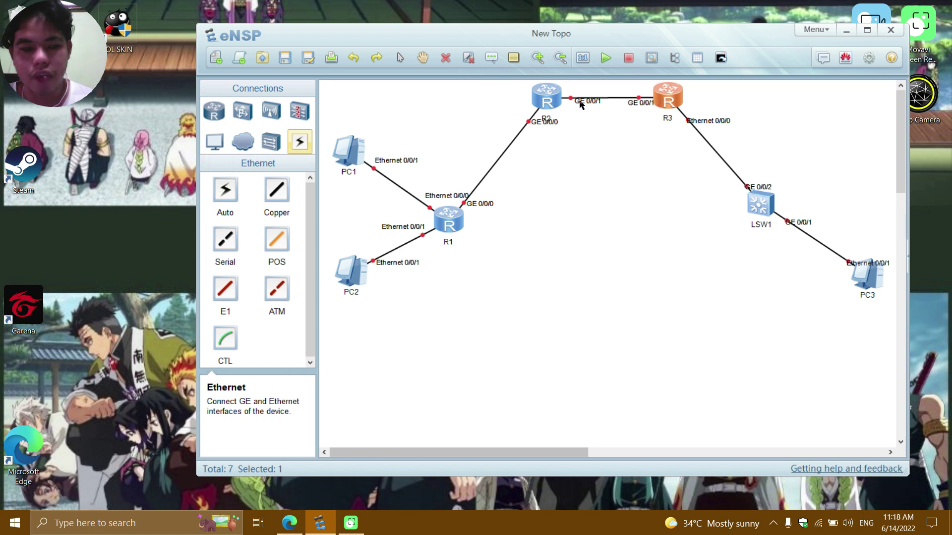
drag(535, 122, 540, 128)
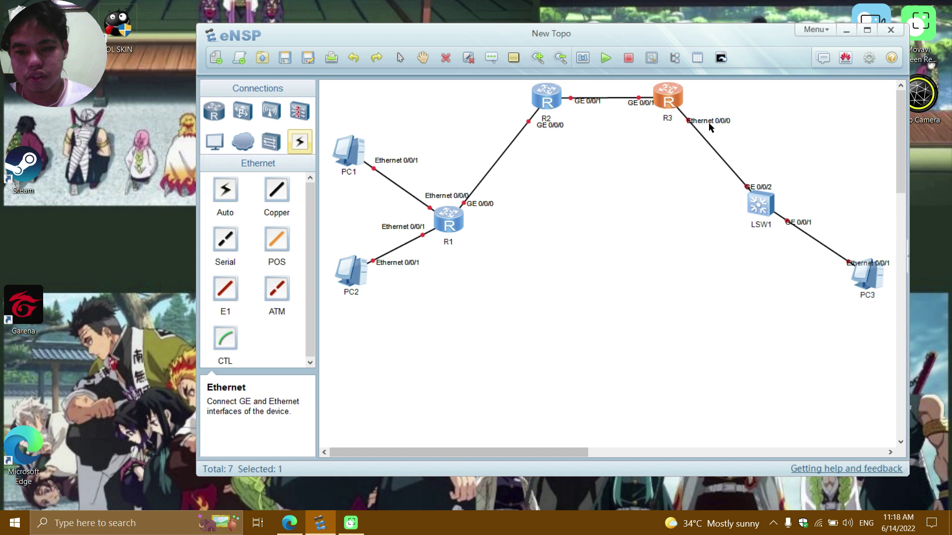
- Move R3's Ethernet 0/0/0 label and LSW1's GE 0/0/2 label slightly clear of the cable and the switch
drag(709, 124, 711, 122)
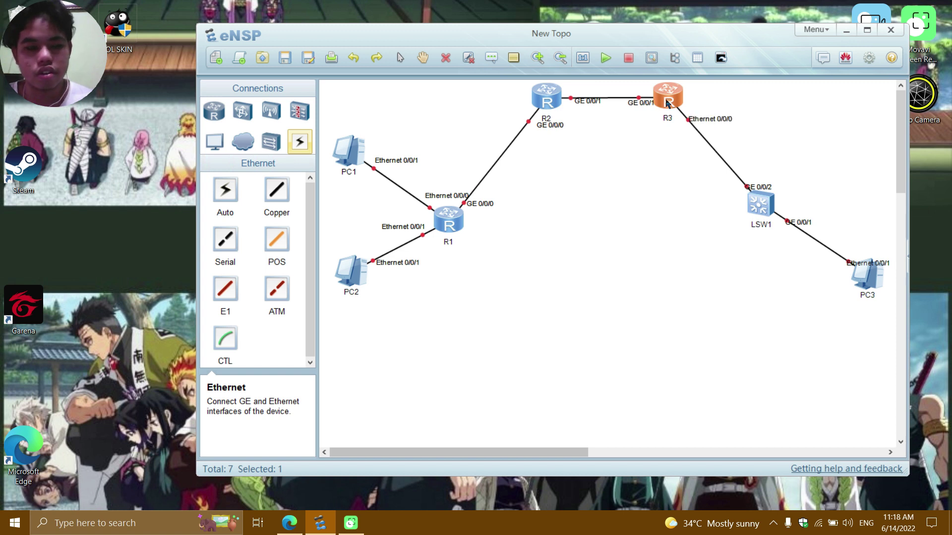
drag(760, 189, 765, 185)
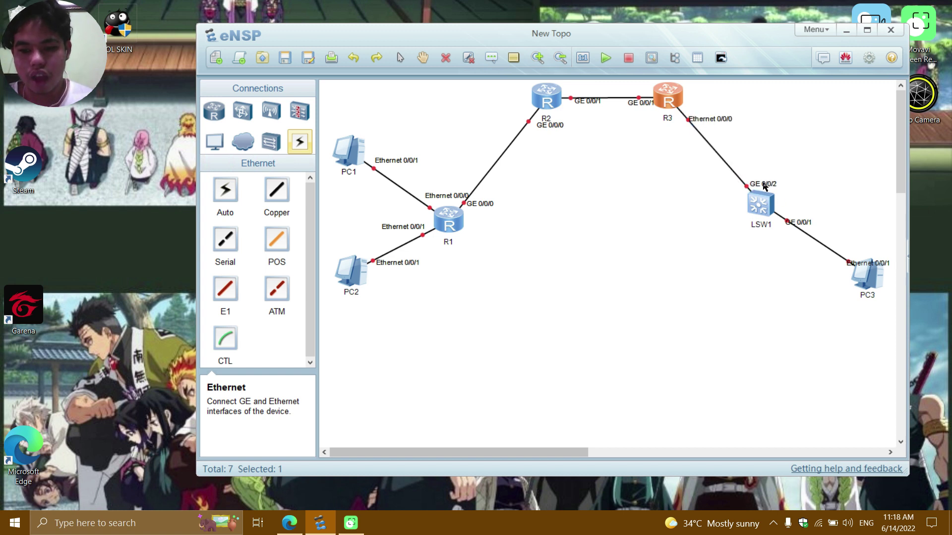
mouse_move(570, 33)
mouse_down()
mouse_move(543, 33)
mouse_move(587, 25)
mouse_move(578, 28)
mouse_up()
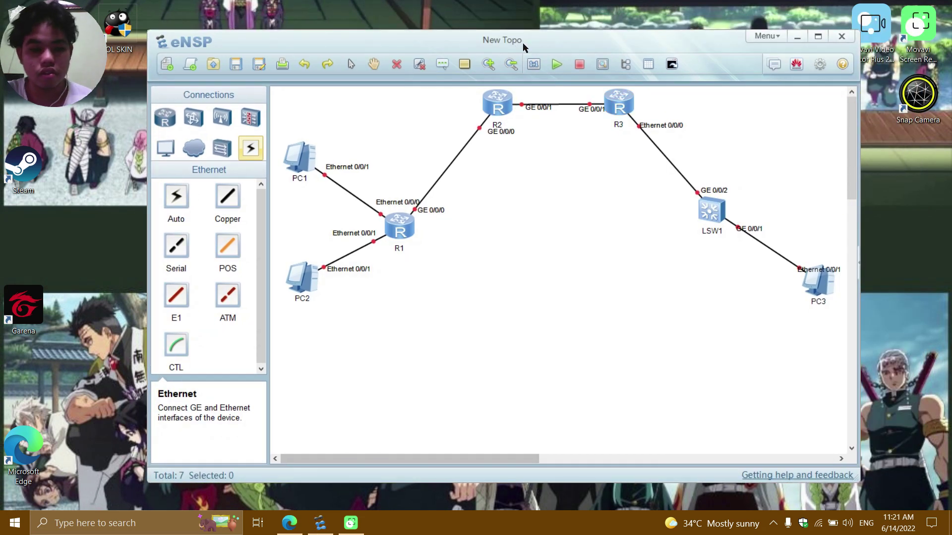
- Add a two-line text note reading 10.0.0.0/24 and .1 and place it beside R1, under its GE 0/0/0 label
click(442, 64)
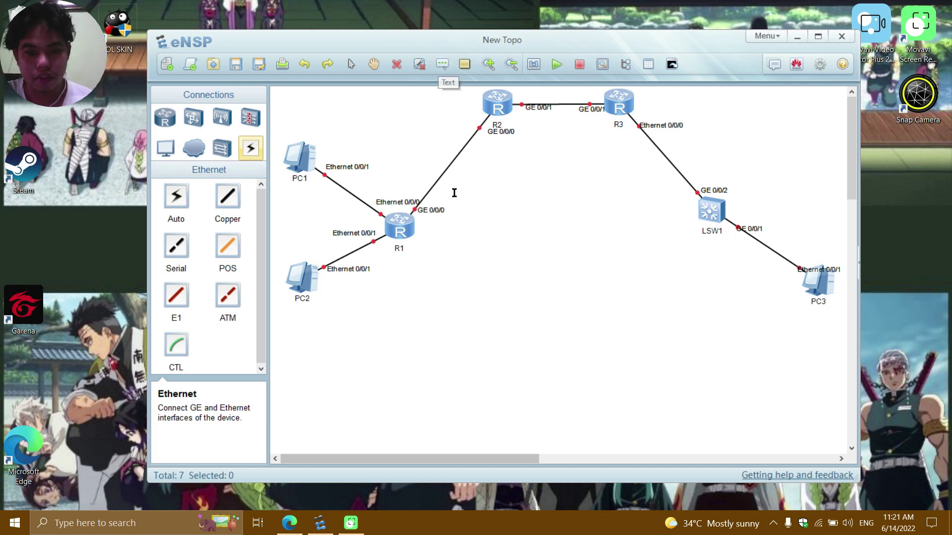
click(422, 236)
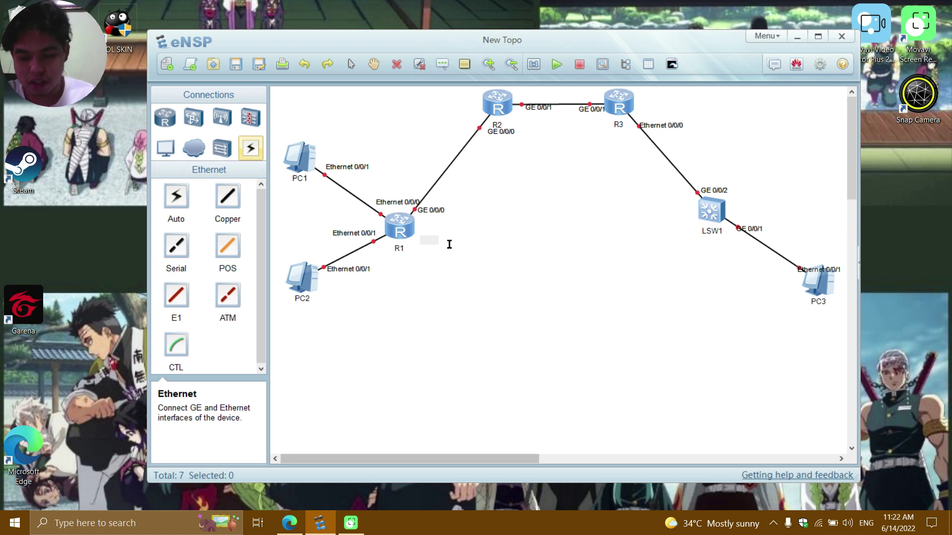
text(10.0.0.0/24)
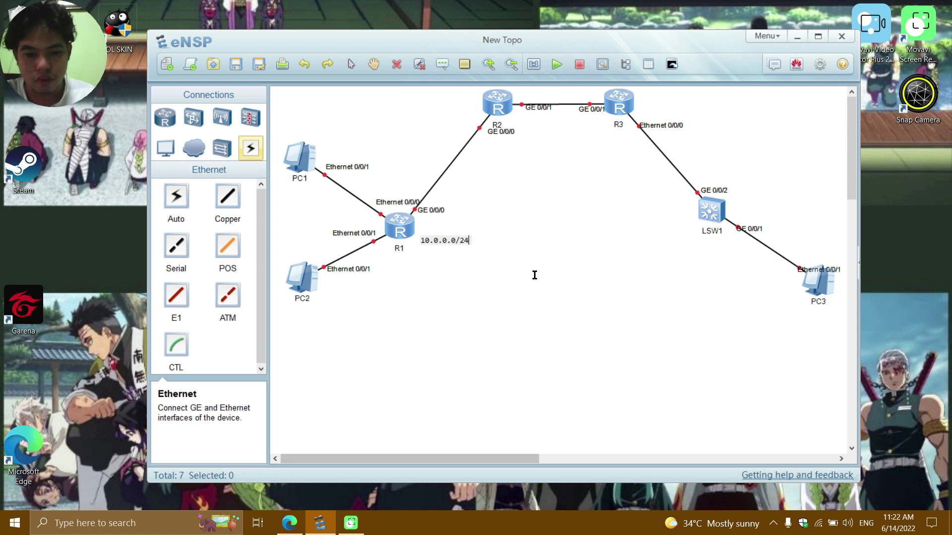
key(Return)
drag(445, 248, 427, 214)
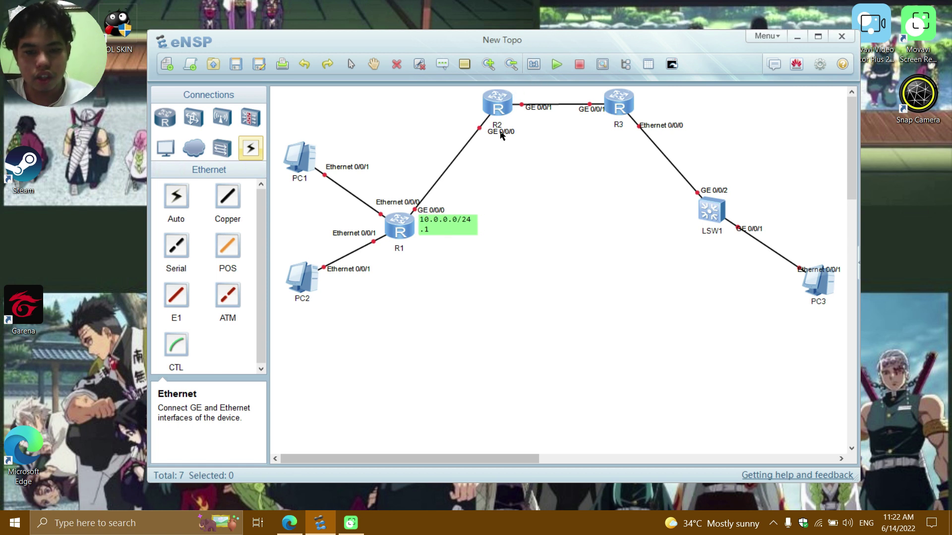
- Nudge R2's GE 0/0/0 label and add a two-line text note reading 10.0.0.0/24 and .2 directly beside R2
drag(502, 135, 506, 136)
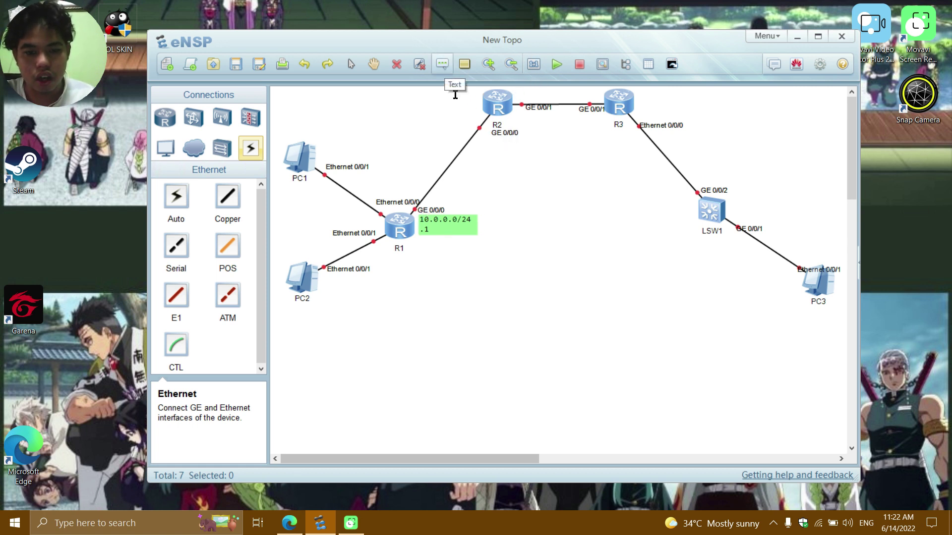
click(436, 99)
text(10.1)
text(0.0)
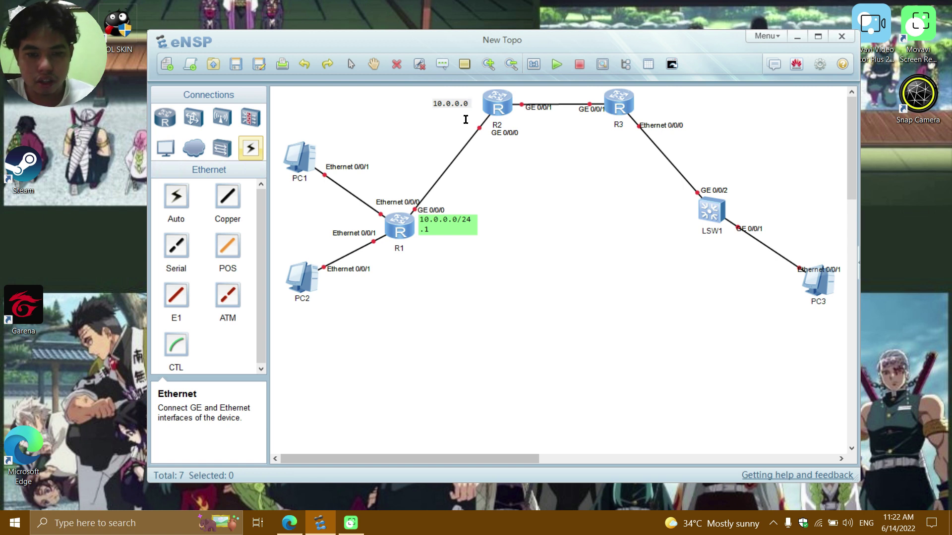
text(.0/24)
key(Return)
text(.2)
click(551, 195)
mouse_move(459, 115)
mouse_down()
mouse_move(431, 106)
mouse_move(454, 113)
mouse_move(445, 112)
mouse_up()
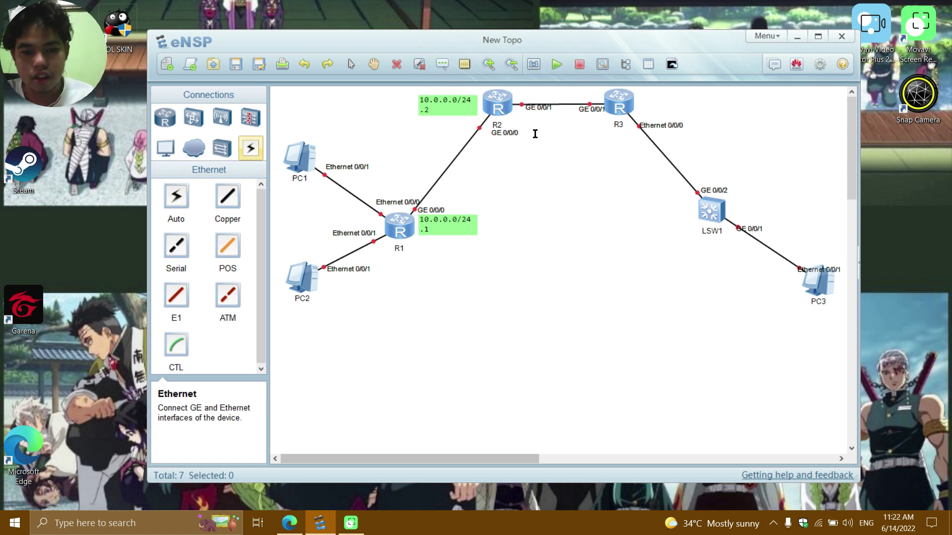
- Add a text note reading 20.0.0.0/24 and .2 below R2's GE 0/0/1 label, moving R2's GE 0/0/0 label to the other side of its cable
click(538, 148)
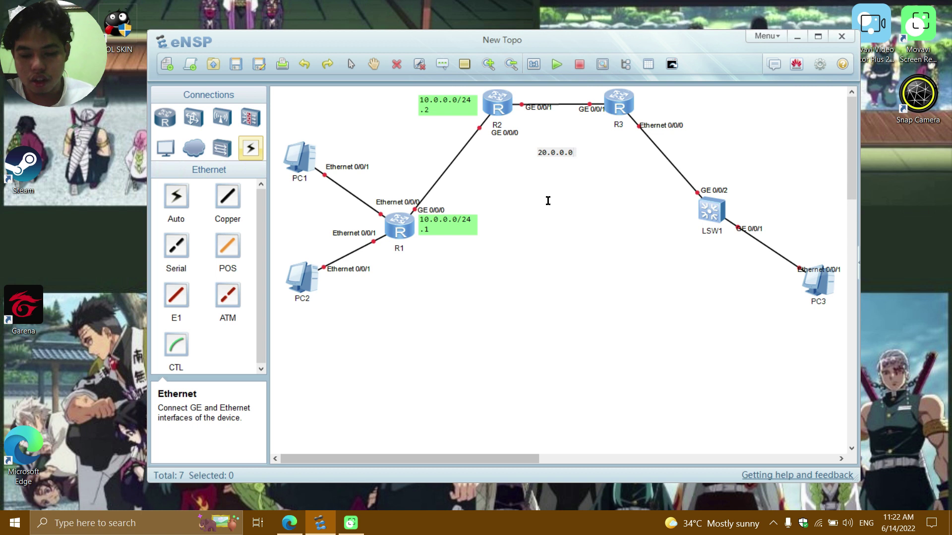
text(20.0.0.0/24)
key(Return)
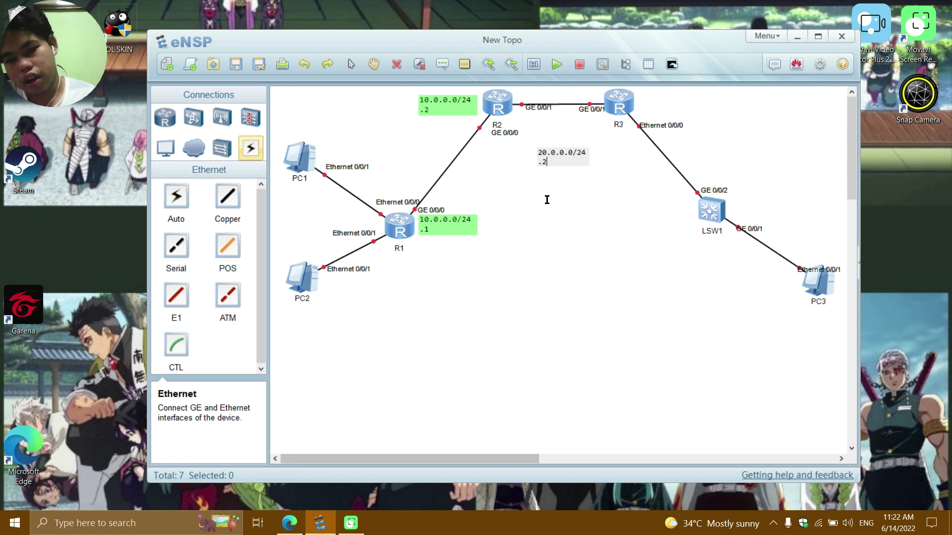
text(.1)
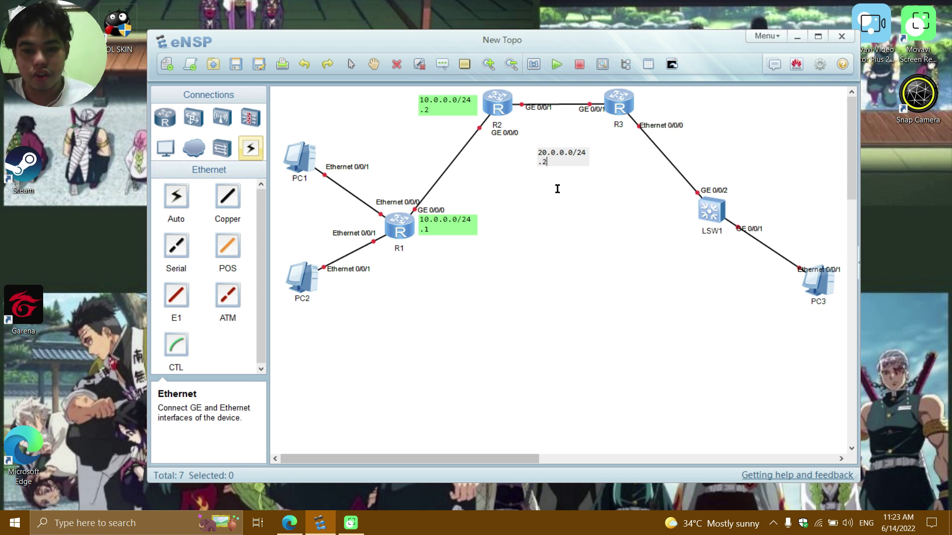
drag(567, 170, 550, 136)
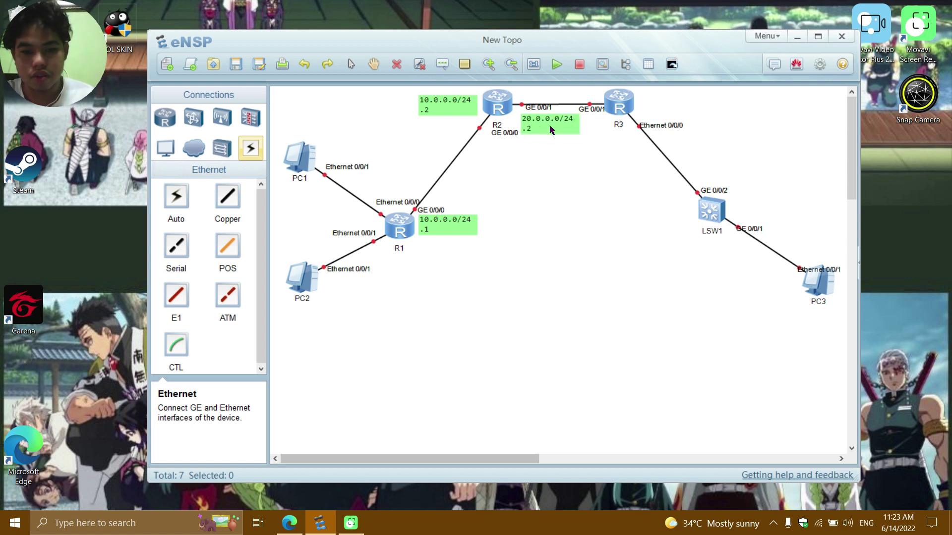
drag(480, 134, 464, 134)
drag(567, 131, 555, 135)
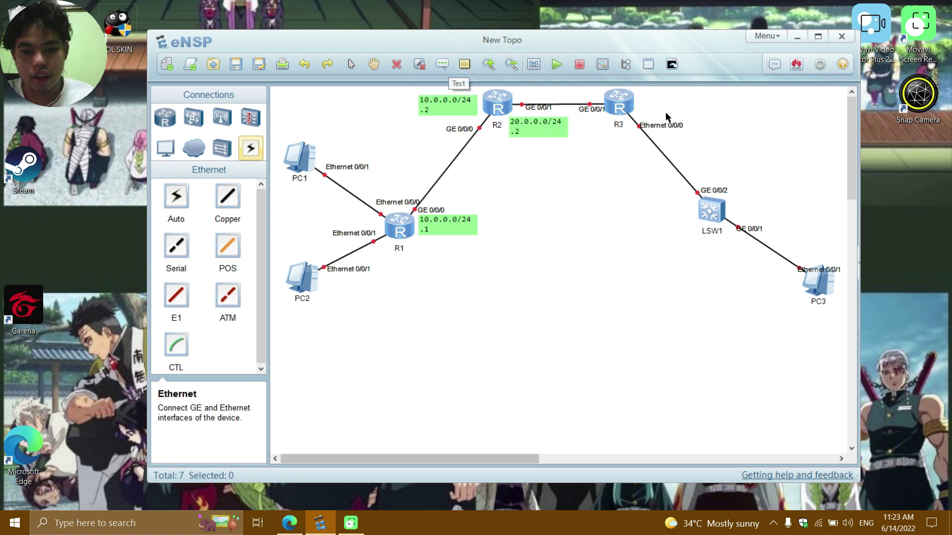
- Add a two-line text note reading 20.0.0.0/24 and .1 beside R3, and shift LSW1 slightly upward
click(662, 97)
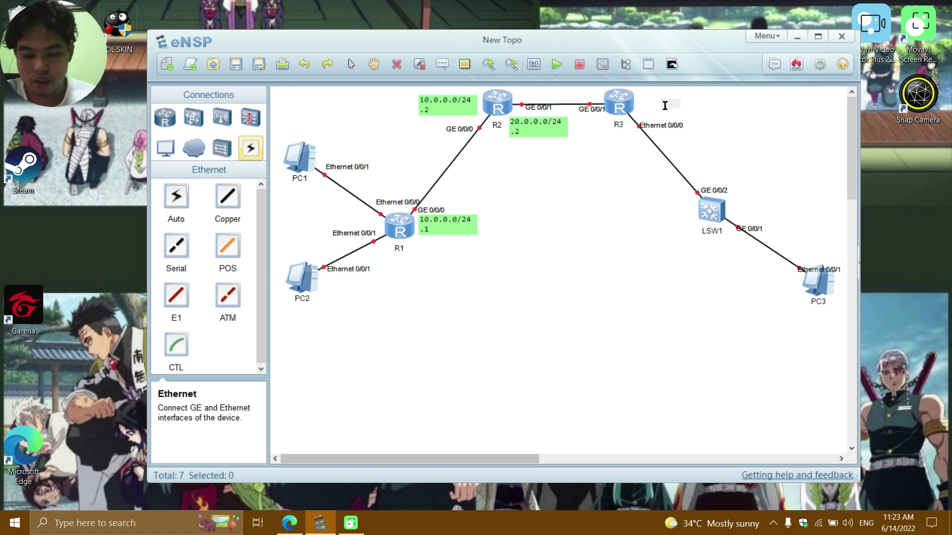
text(20.0.0)
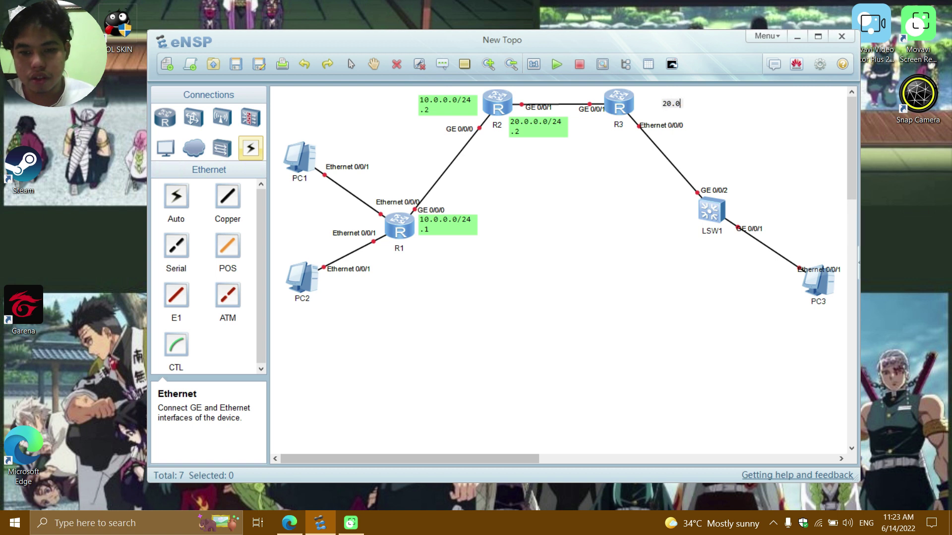
text(.0.)
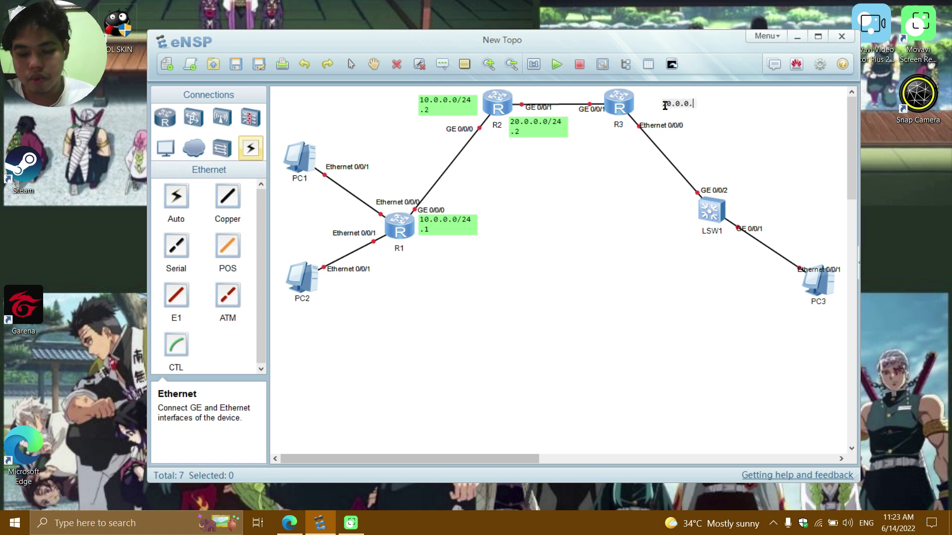
text(0)
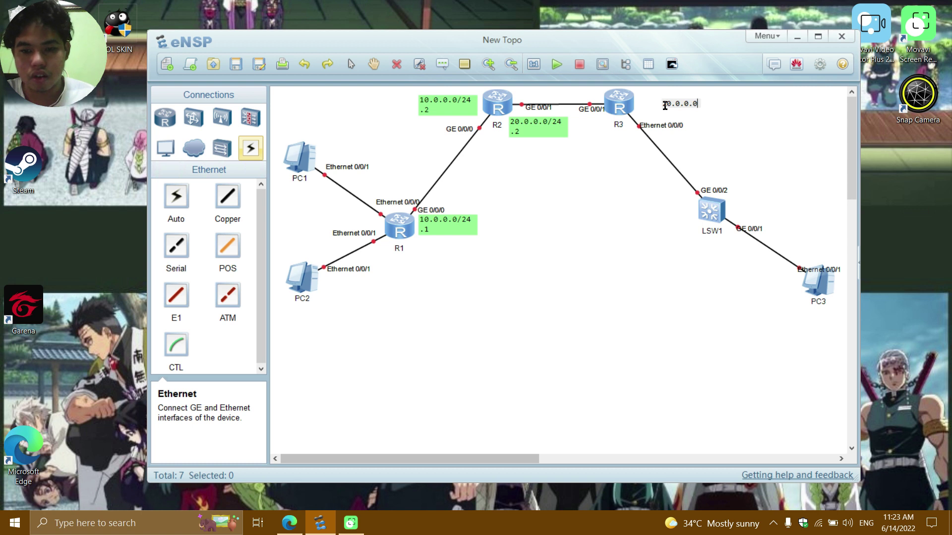
text(/24)
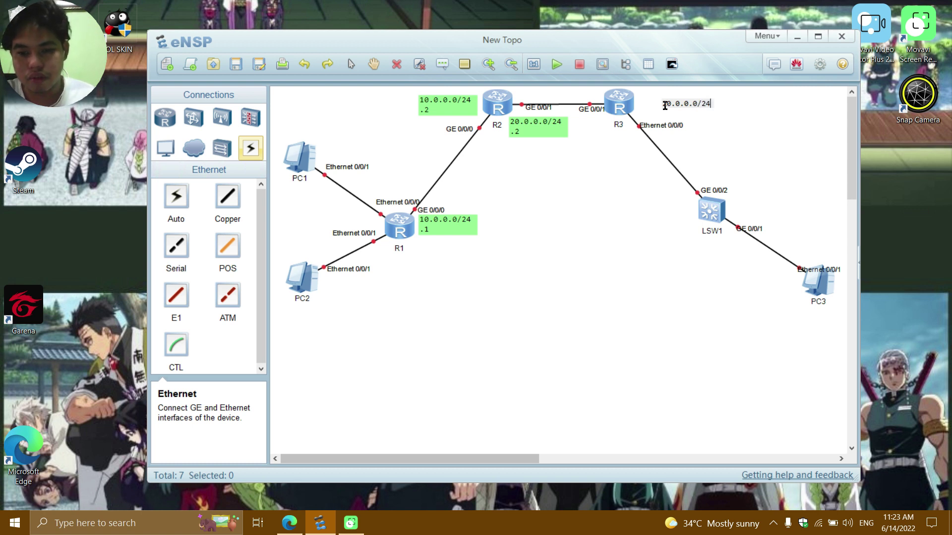
key(Return)
text(.1)
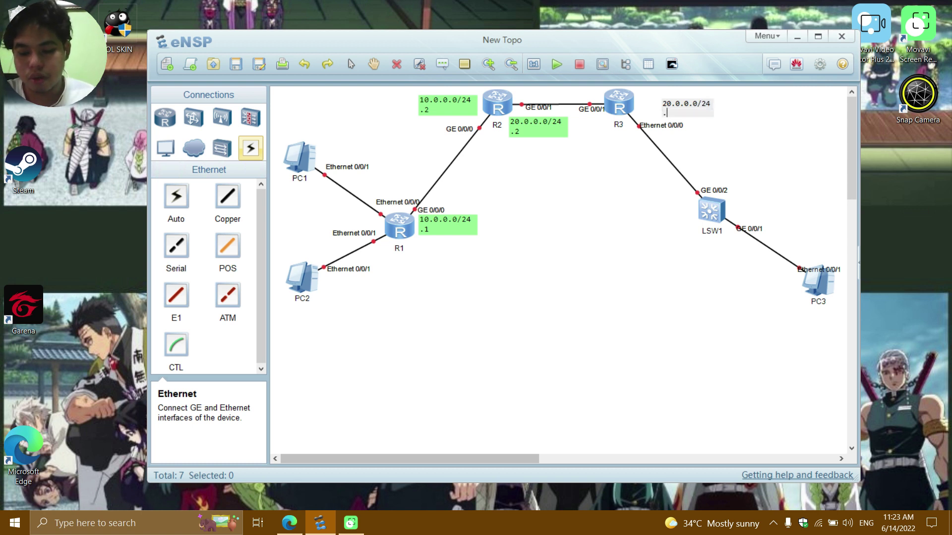
click(728, 125)
drag(670, 101, 642, 94)
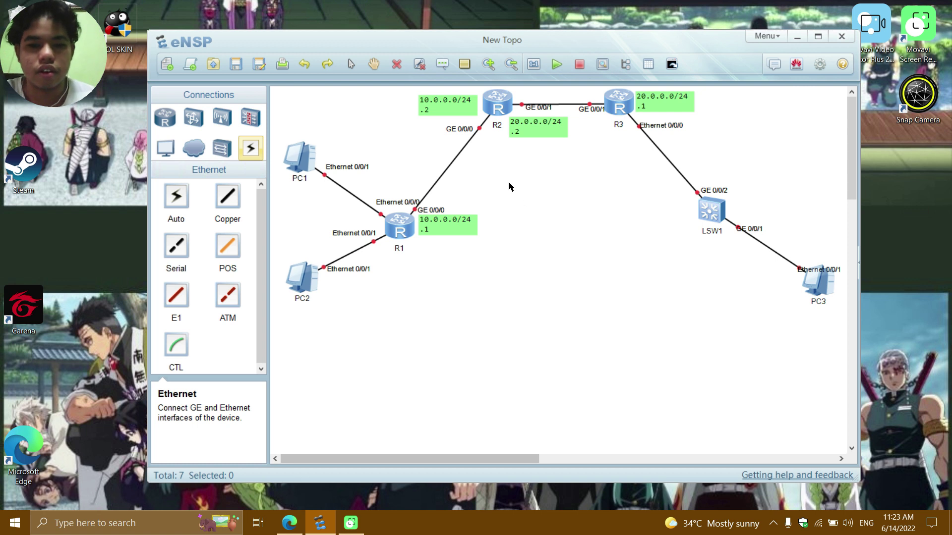
drag(713, 209, 711, 206)
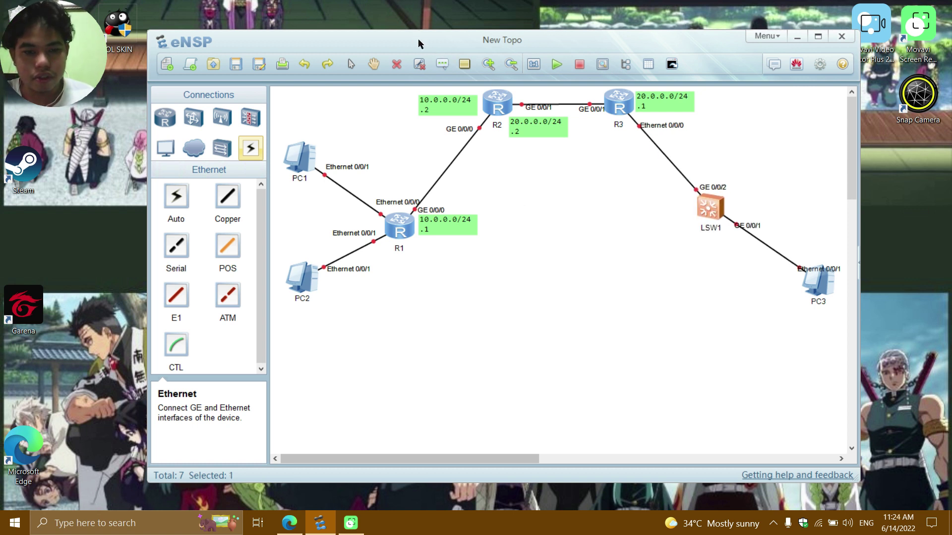
- Add a two-line text note reading 30.0.0.0/24 and .2 and place it just above PC1
click(293, 127)
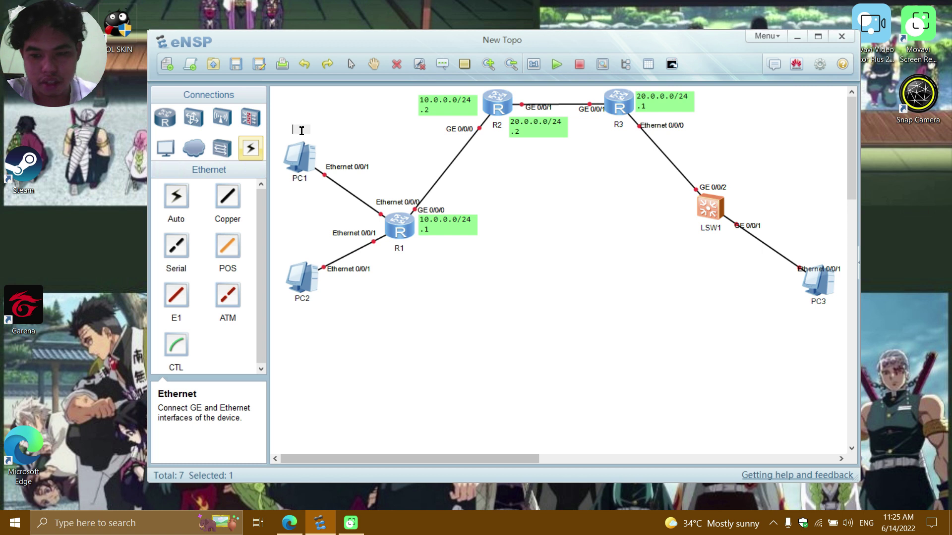
text(30.0.0.0)
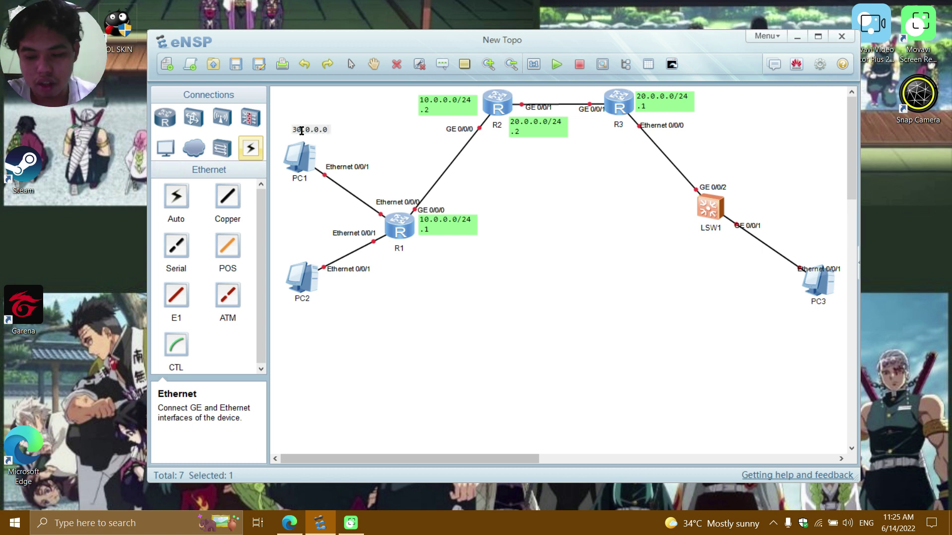
text(/24)
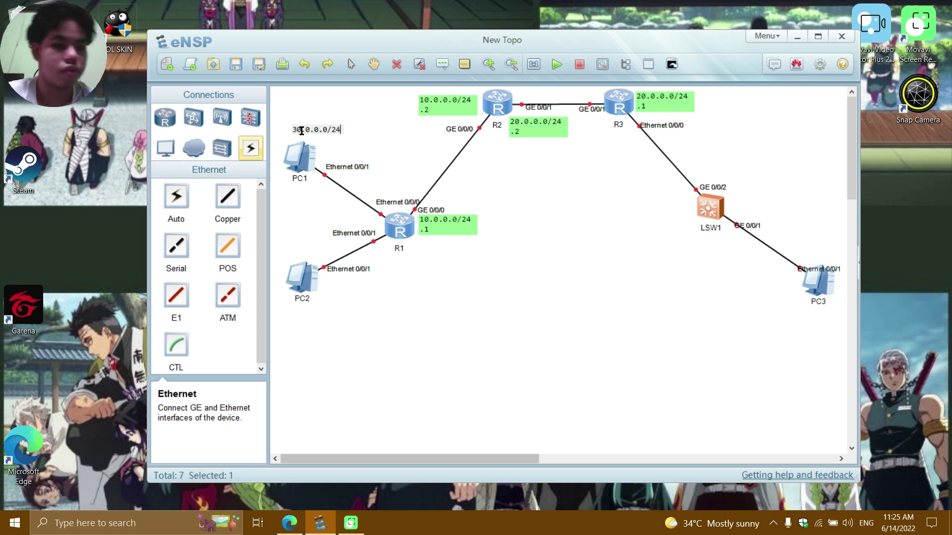
key(Return)
text(.2)
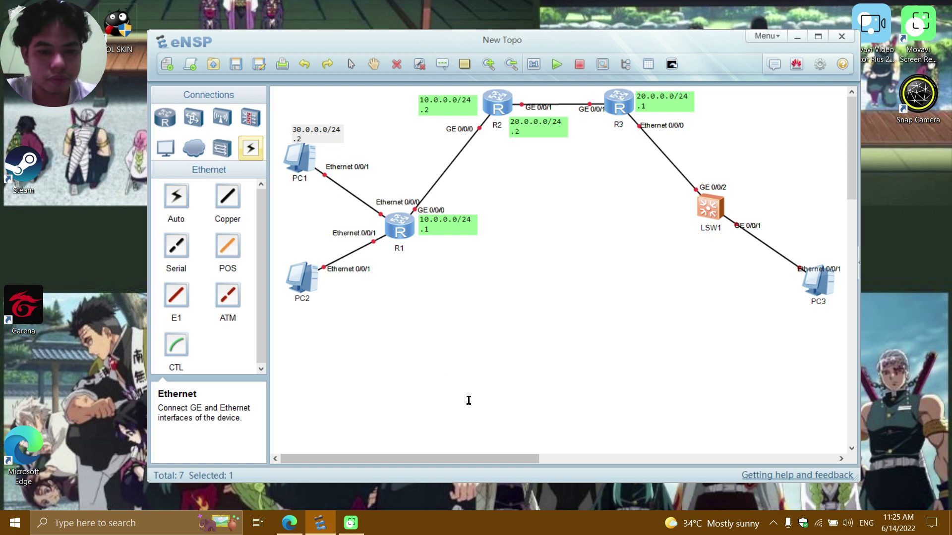
click(468, 401)
drag(321, 133, 341, 132)
- Add a two-line text note reading 40.0.0.0/24 and .2 and place it just below PC2's interface label
click(440, 65)
click(298, 320)
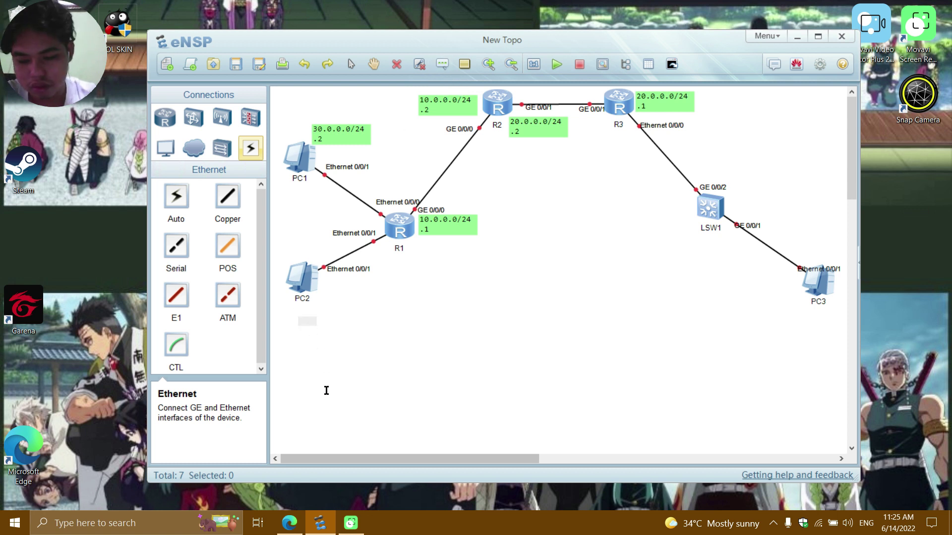
text(4)
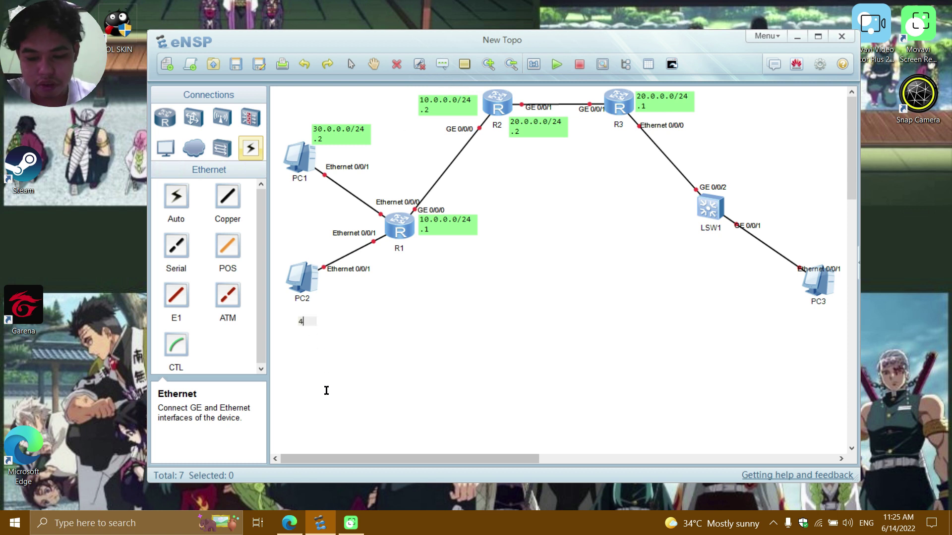
text(0.0.0.0.0.)
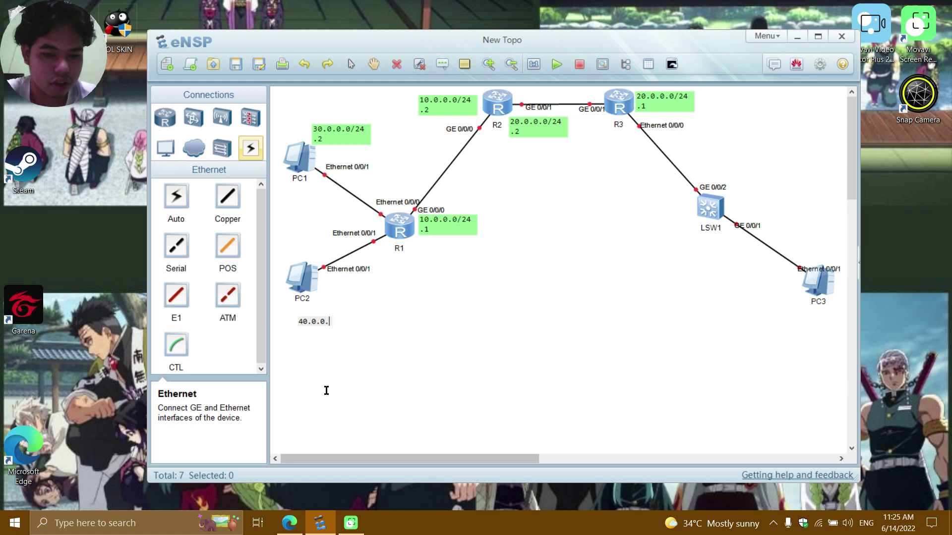
text(/24)
key(Return)
text(.2)
click(337, 364)
drag(322, 328, 346, 302)
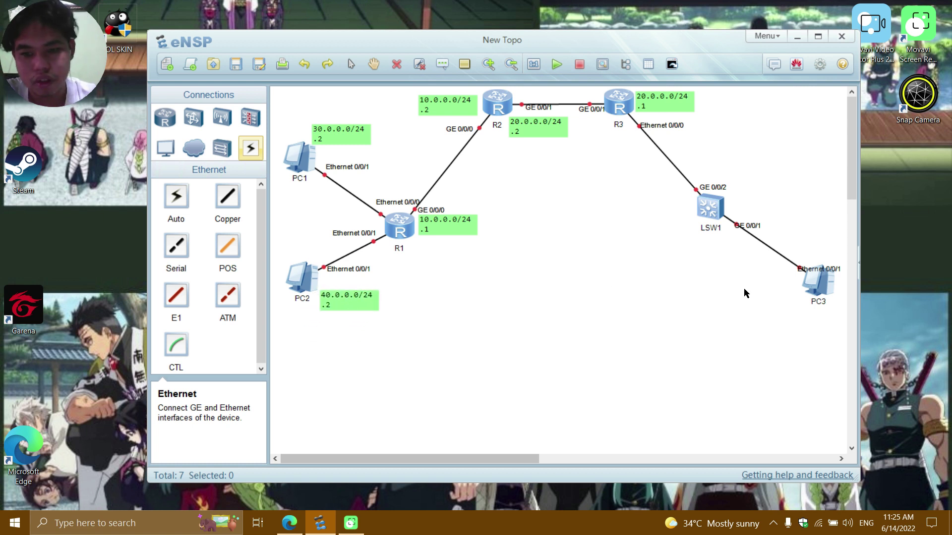
- Add a two-line text note reading 50.0.0.0/24 and .2 and place it directly under PC3
click(441, 66)
click(781, 311)
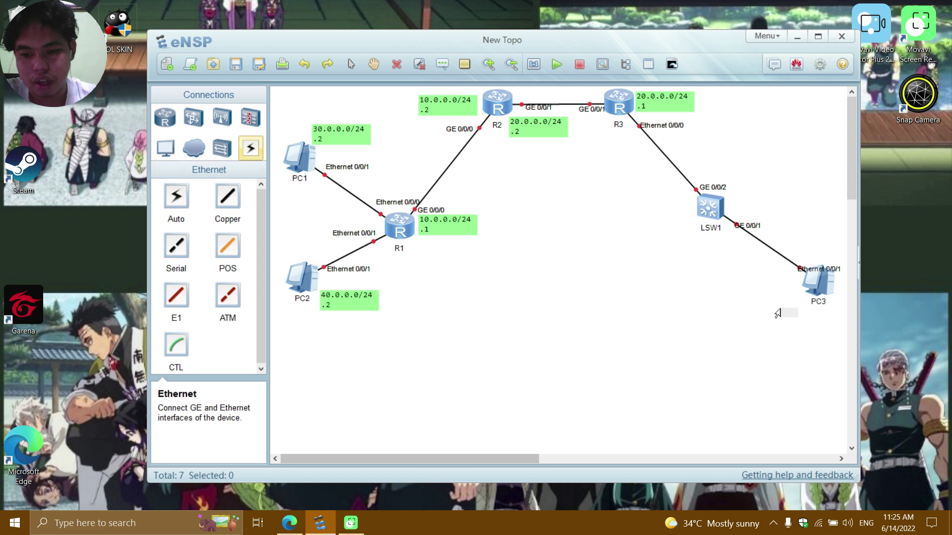
text(5)
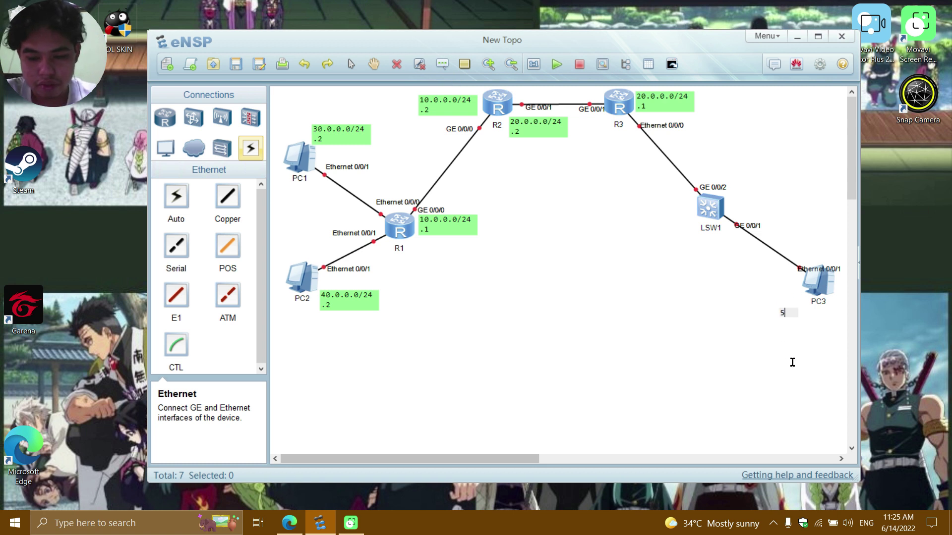
text(0.0.0.0)
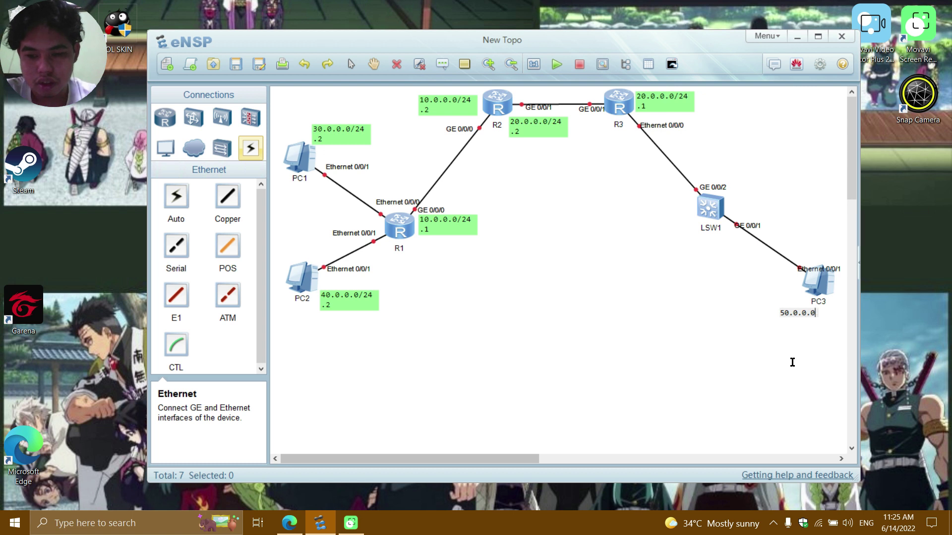
text(/24)
key(Return)
text(.2)
click(795, 357)
mouse_move(808, 328)
mouse_down()
mouse_move(813, 315)
mouse_move(802, 320)
mouse_up()
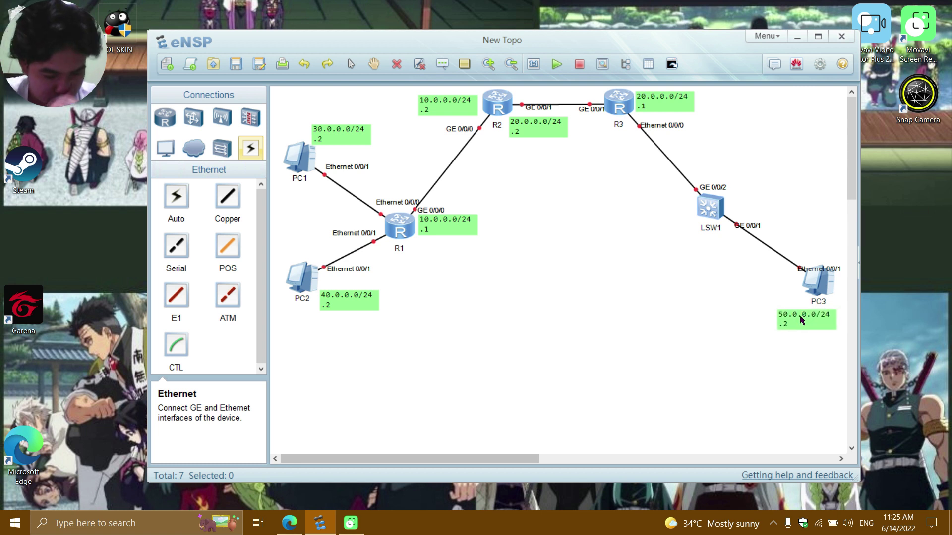
- Select all seven devices in the topology and start them, clearing the selection when done
drag(277, 89, 485, 378)
drag(593, 380, 843, 381)
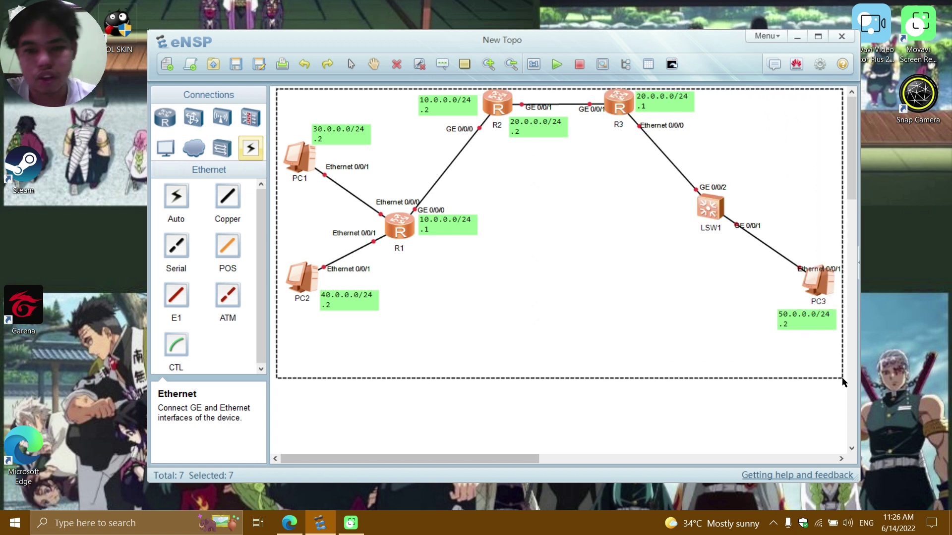
click(556, 65)
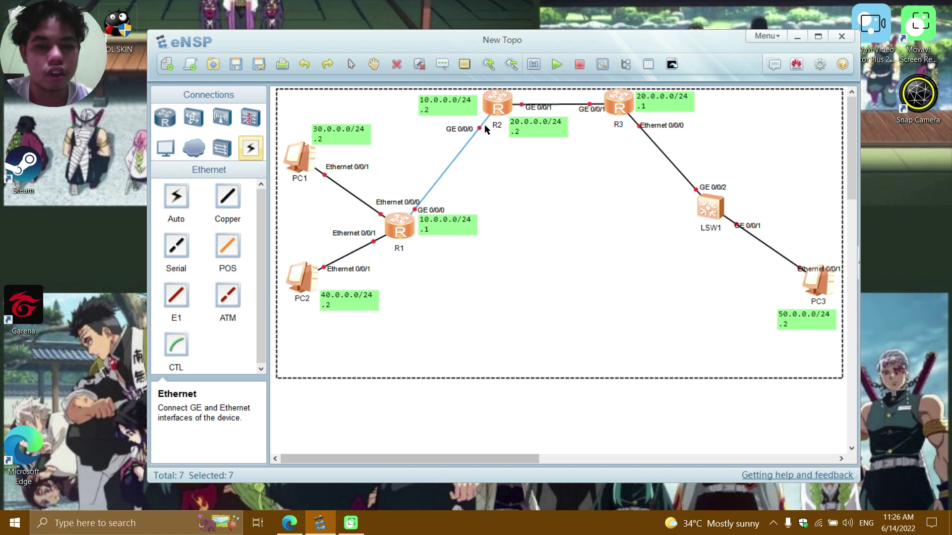
click(597, 458)
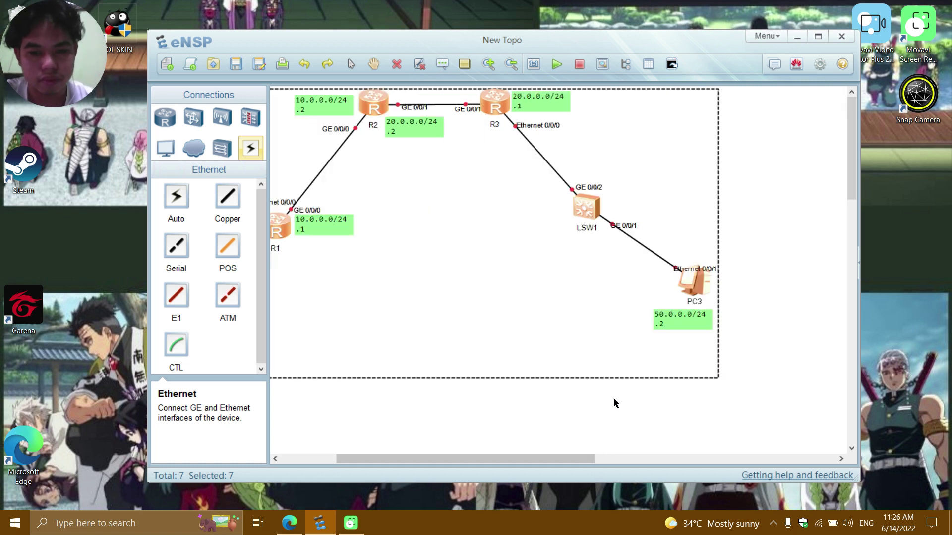
click(474, 431)
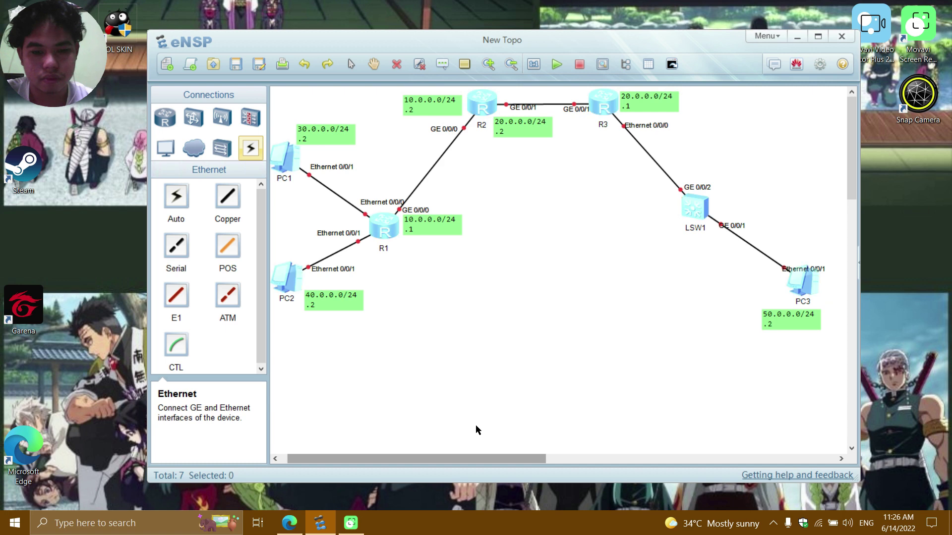
mouse_move(520, 40)
mouse_down()
mouse_move(487, 31)
mouse_move(526, 42)
mouse_up()
- Open PC1's configuration, move its window clear of the topology, and set the static IPv4 address to 30.0.0.2
double_click(281, 161)
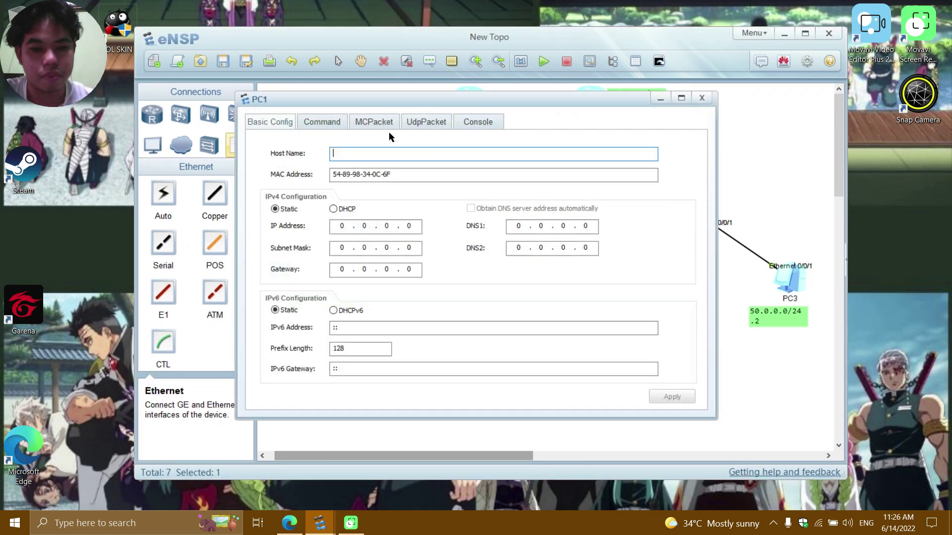
drag(433, 102, 679, 152)
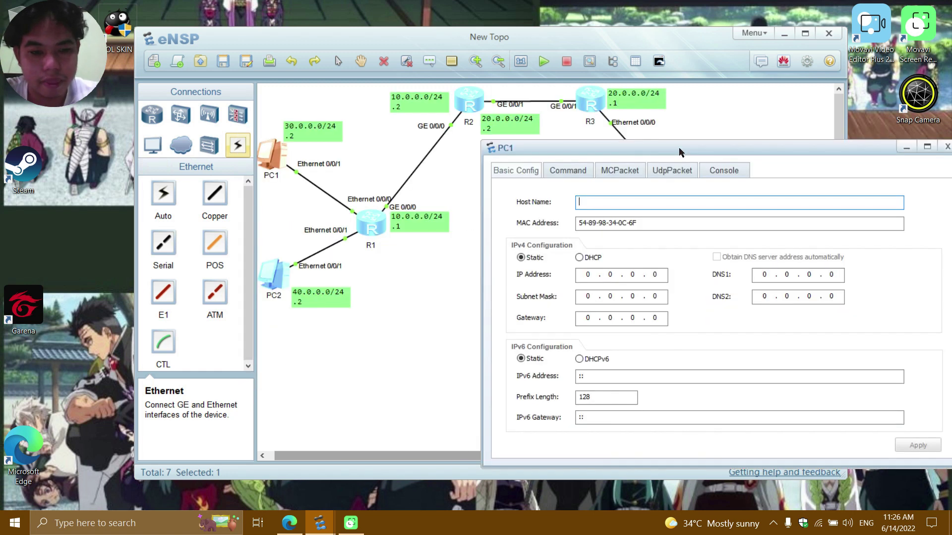
key(Tab)
key(Tab)
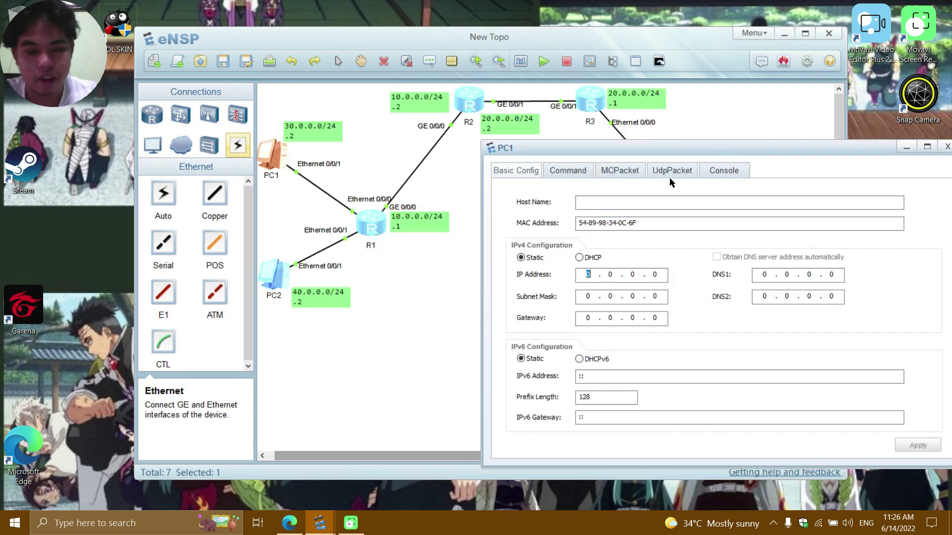
text(30)
key(period)
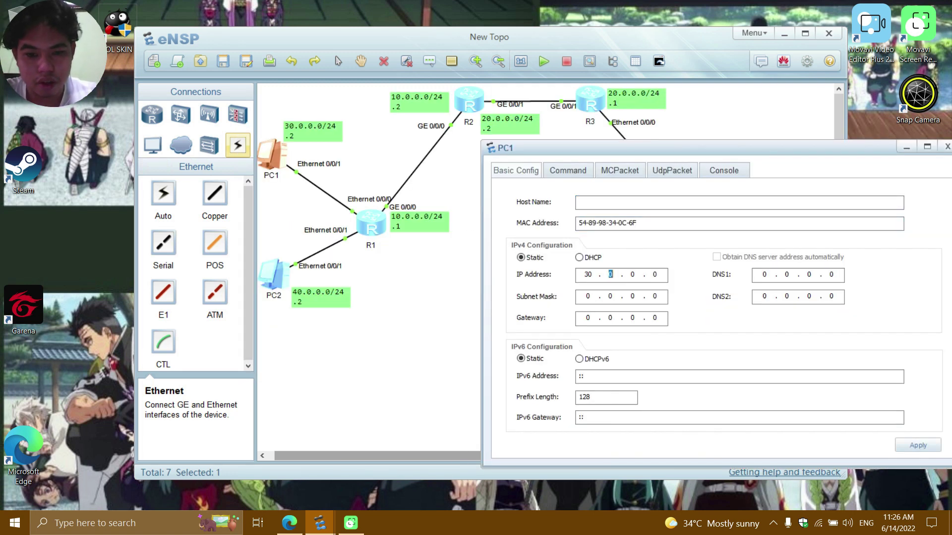
key(period)
key(period)
text(2)
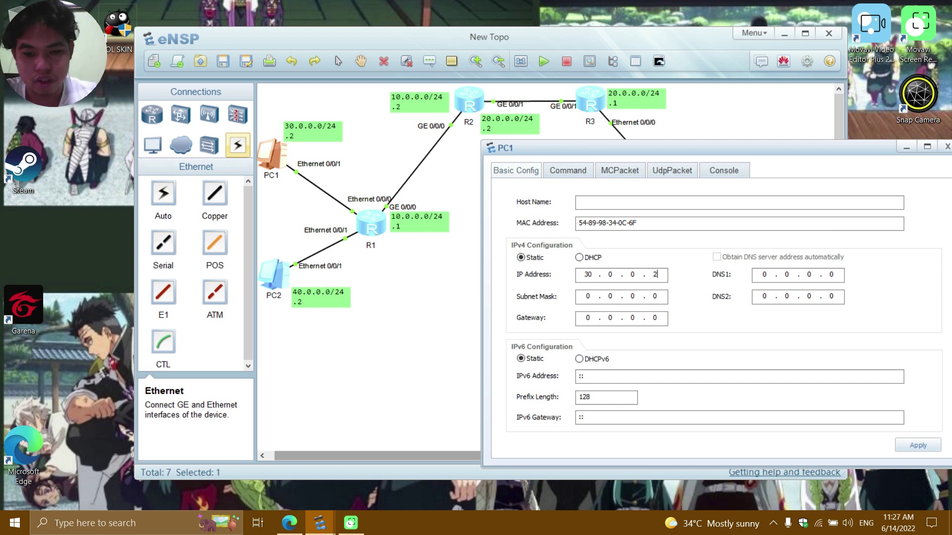
- Set PC1's subnet mask to 255.255.255.0 and gateway to 30.0.0.1, then apply and close the configuration
key(Tab)
text(255 . 255 . 2)
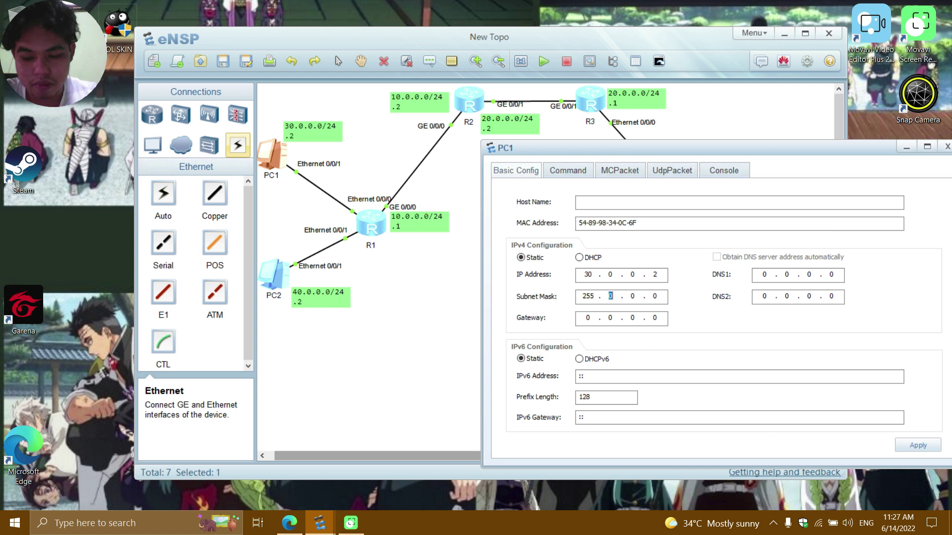
text(55)
key(Tab)
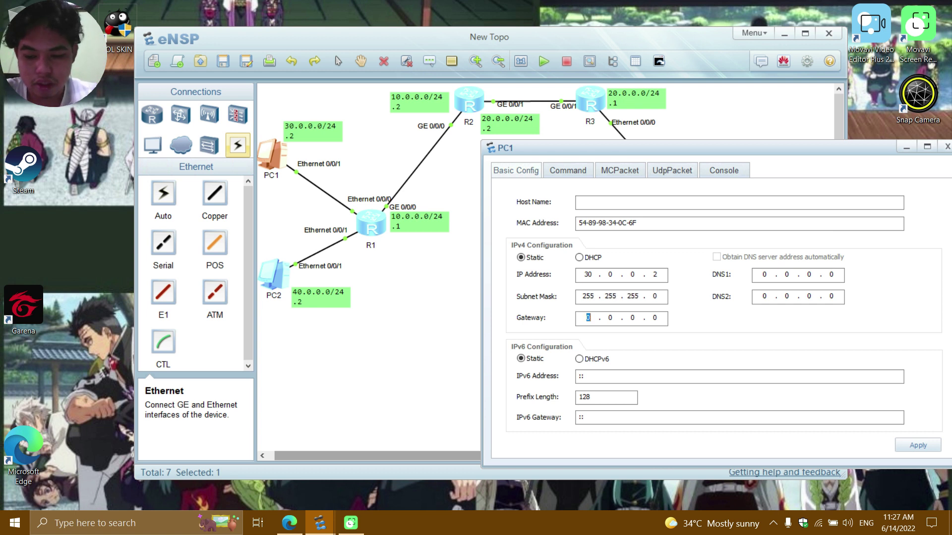
text(30 . 0 . )
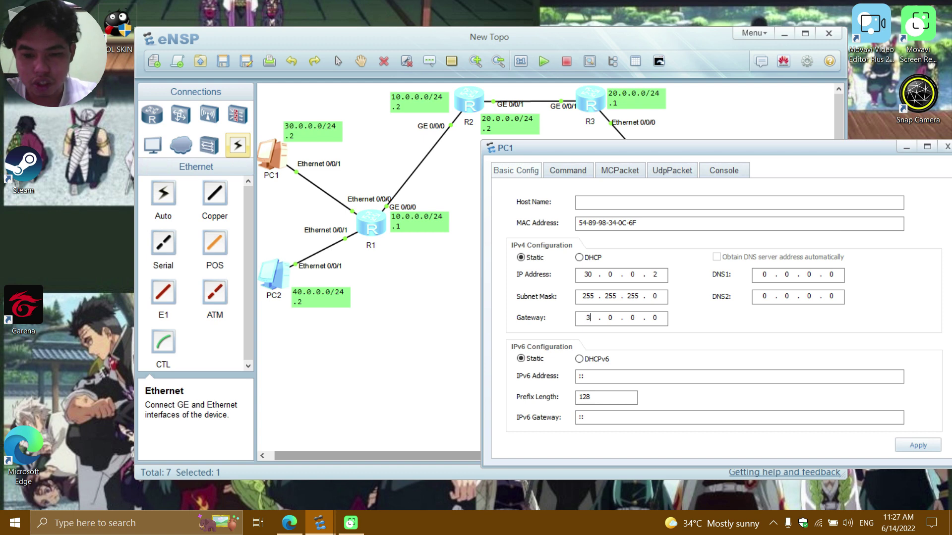
text(0 . 1)
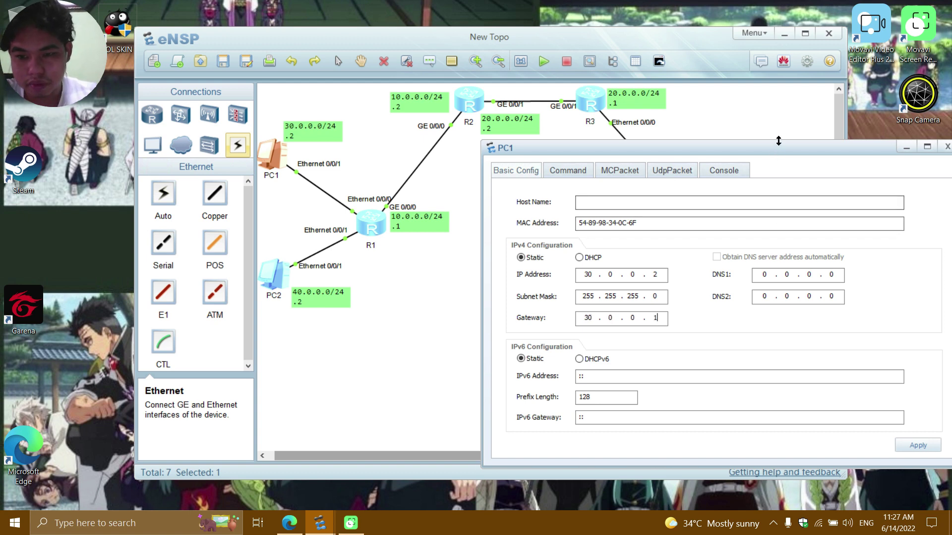
drag(778, 141, 766, 88)
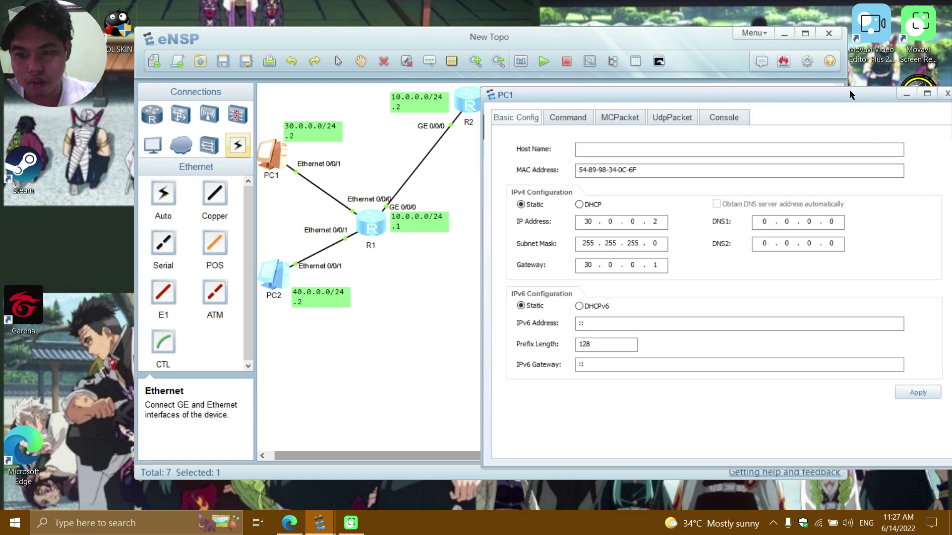
drag(849, 90, 789, 128)
click(860, 416)
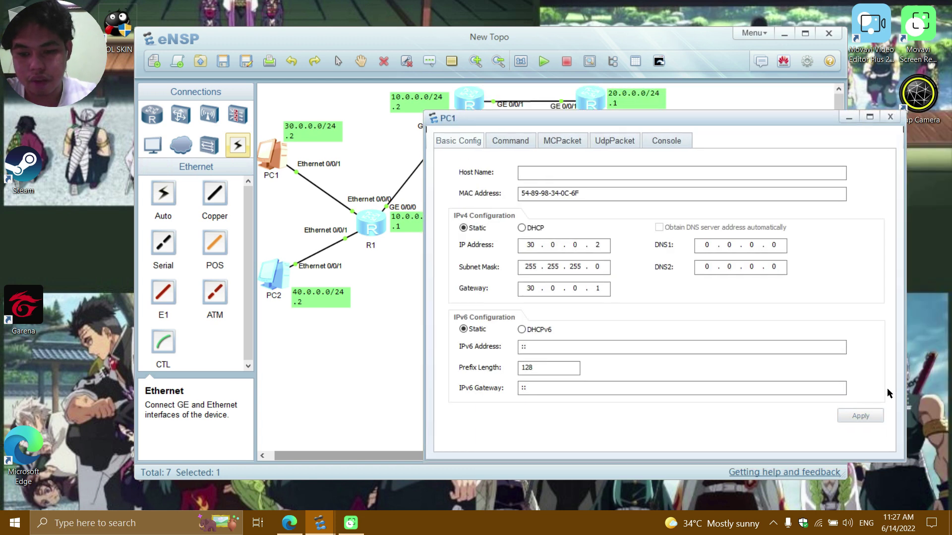
click(892, 119)
- Open PC2's configuration, move its window clear of the topology, and set the static IPv4 address to 40.0.0.2
double_click(275, 277)
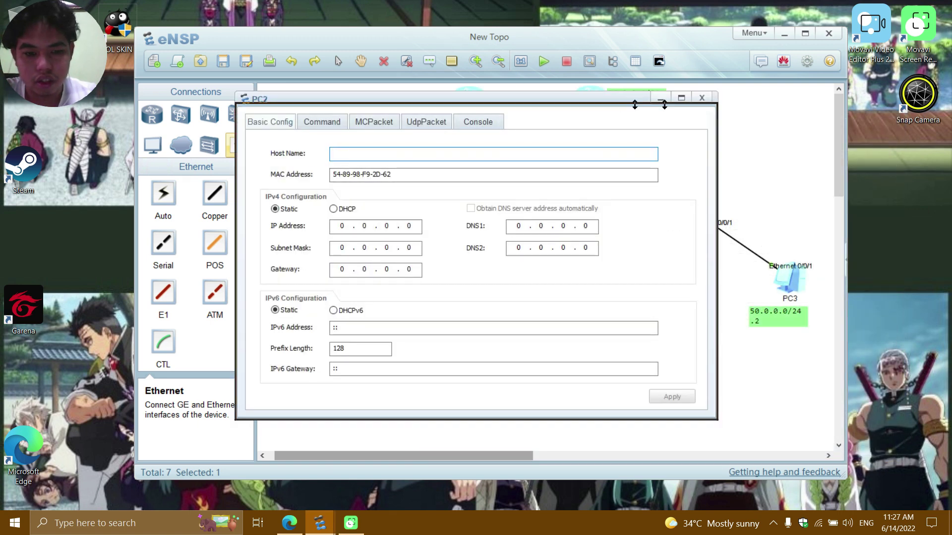
drag(635, 104, 635, 114)
drag(552, 110, 777, 137)
key(Tab)
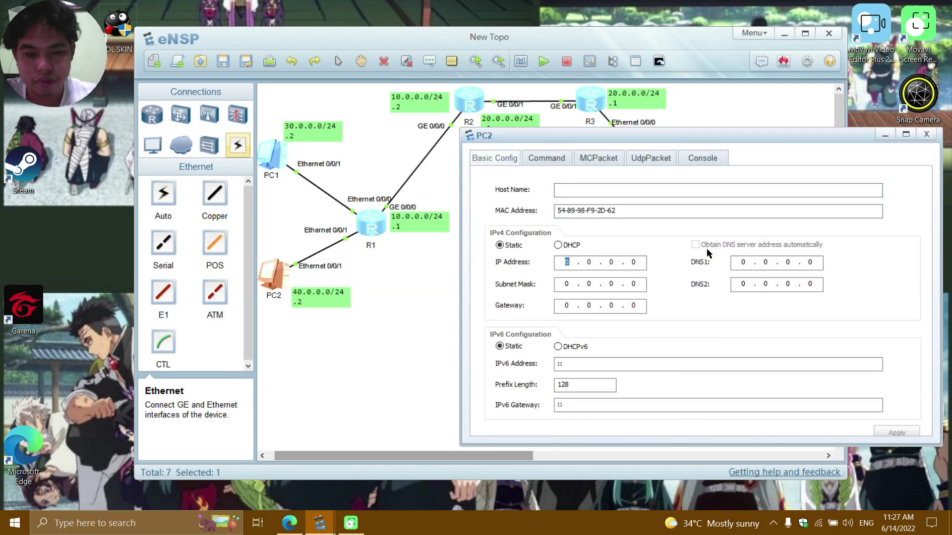
text(40...2)
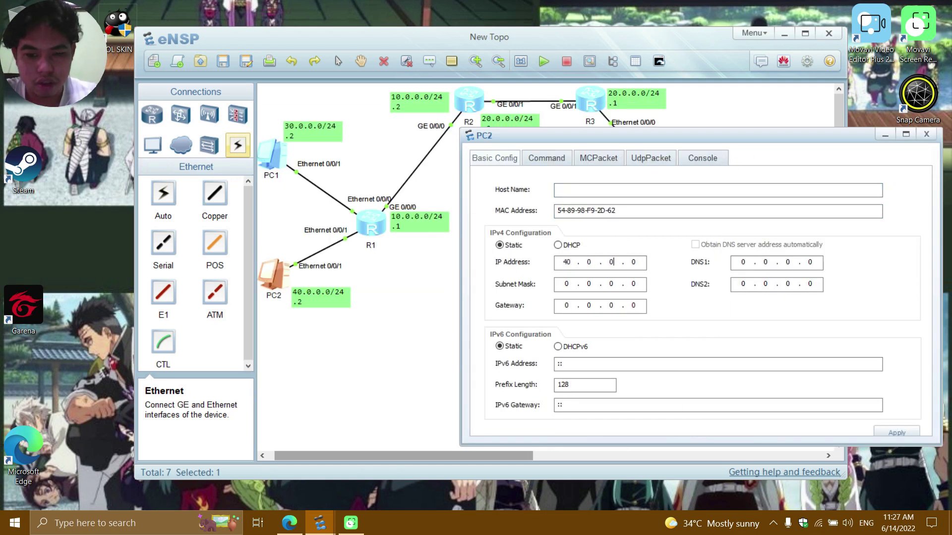
- Set PC2's subnet mask to 255.255.255.0 and gateway to 40.0.0.1, then apply and close the configuration
key(Tab)
text(25)
text(5 . 255 . 255)
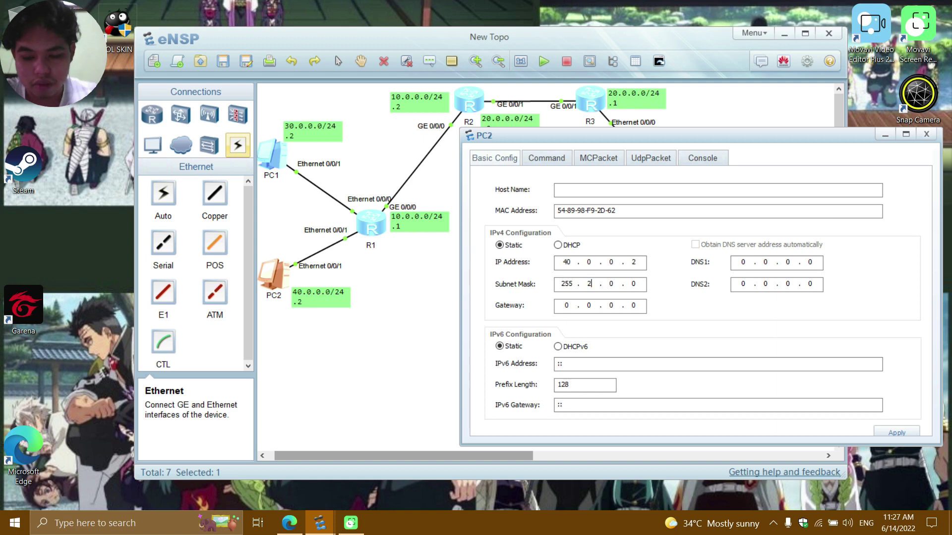
key(Tab)
text(40)
text(...1)
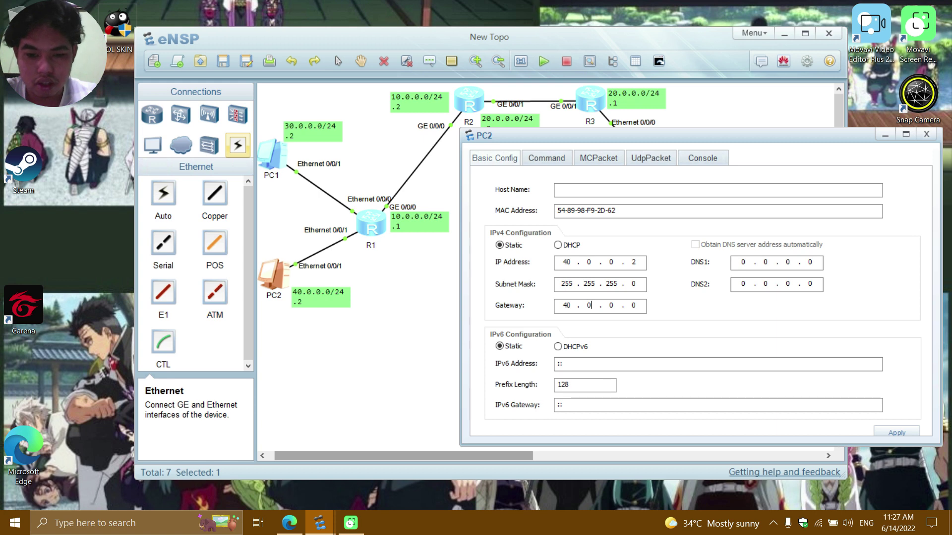
click(896, 432)
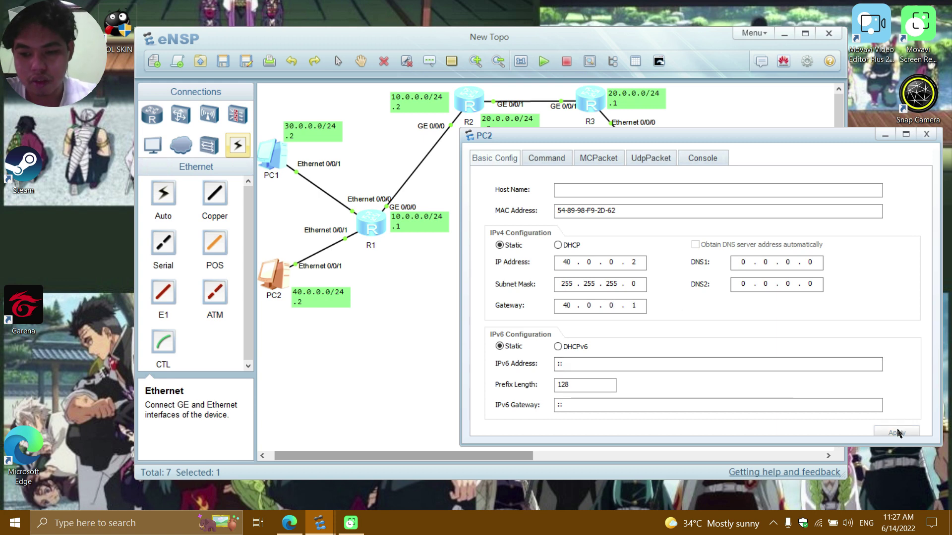
click(930, 138)
- Open PC3's configuration and set the static IPv4 address to 50.0.0.2
double_click(790, 279)
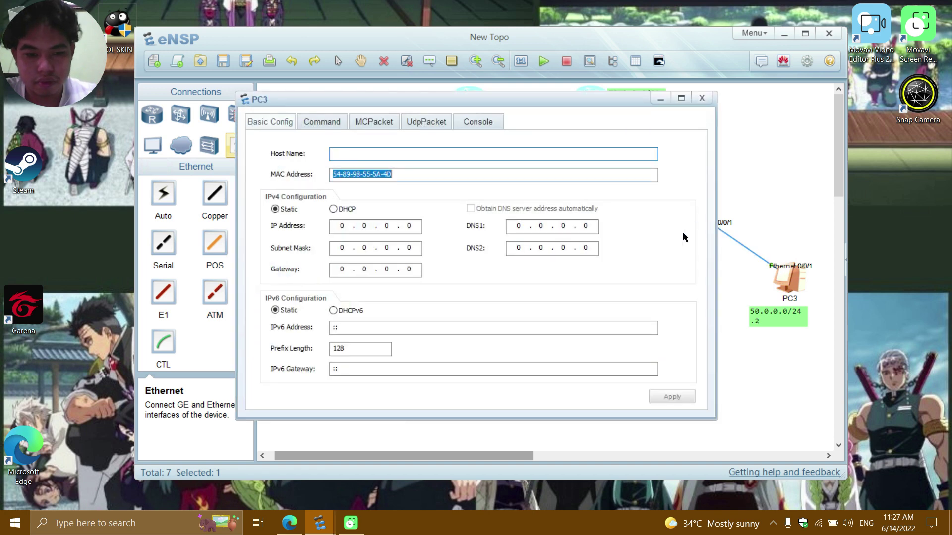
text(50.50)
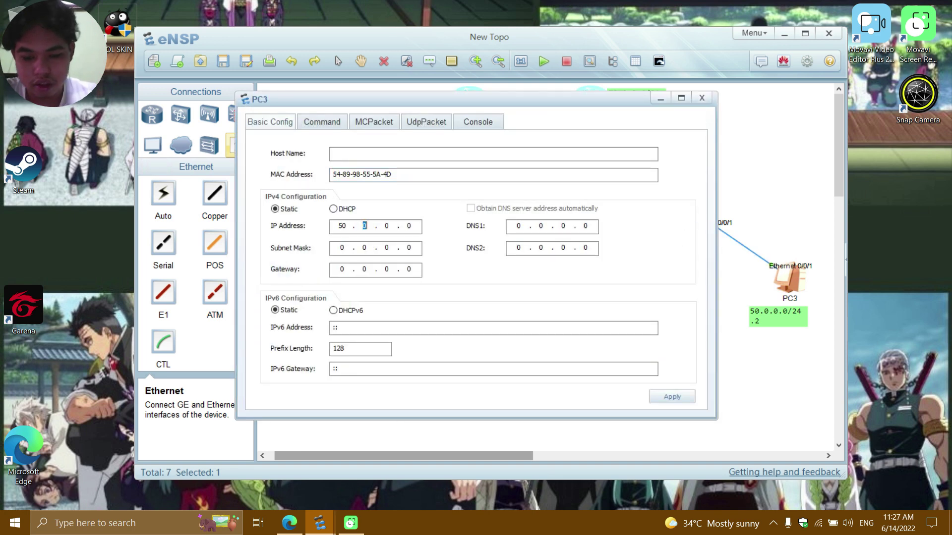
key(BackSpace)
text(0.0.2)
- Set PC3's subnet mask to 255.255.255.0 and gateway to 50.0.0.1, then apply and close the configuration
key(Tab)
text(255.255.255)
key(Tab)
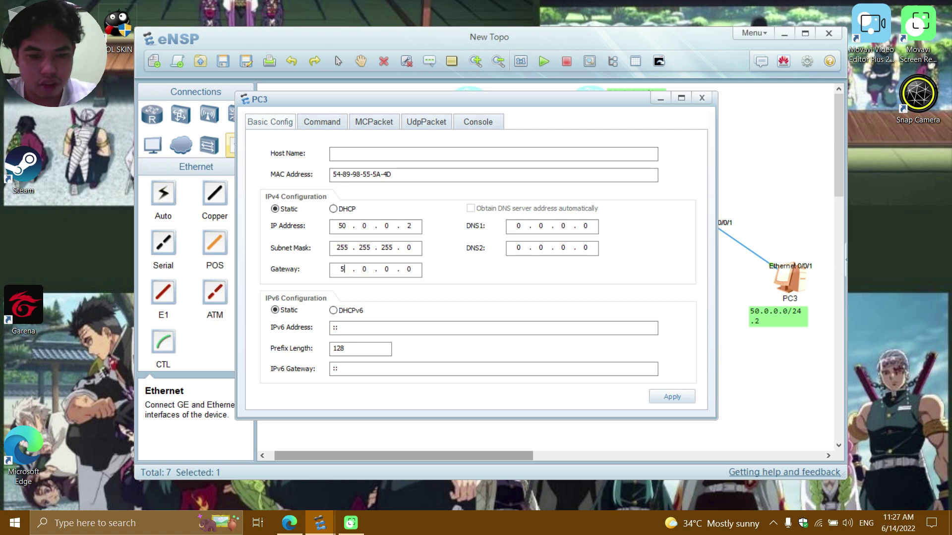
text(50 .)
key(period)
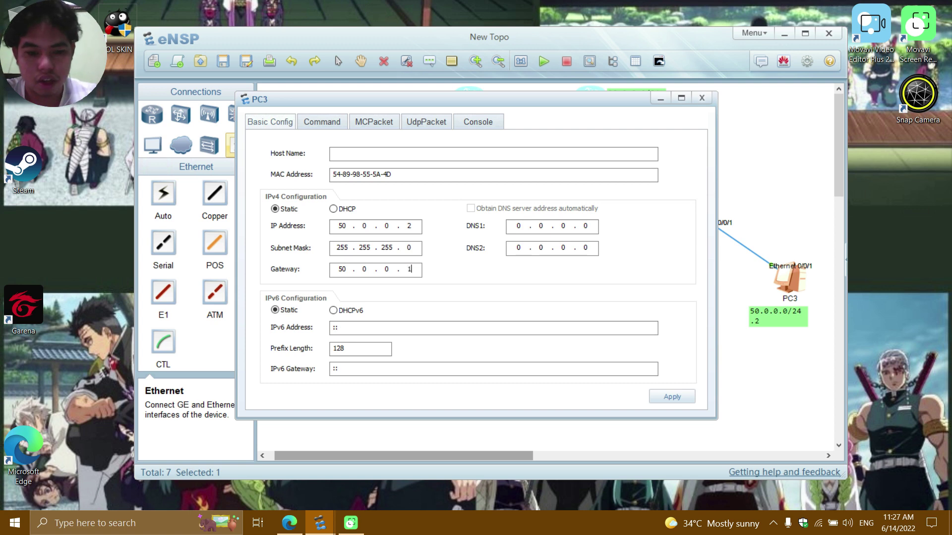
click(676, 397)
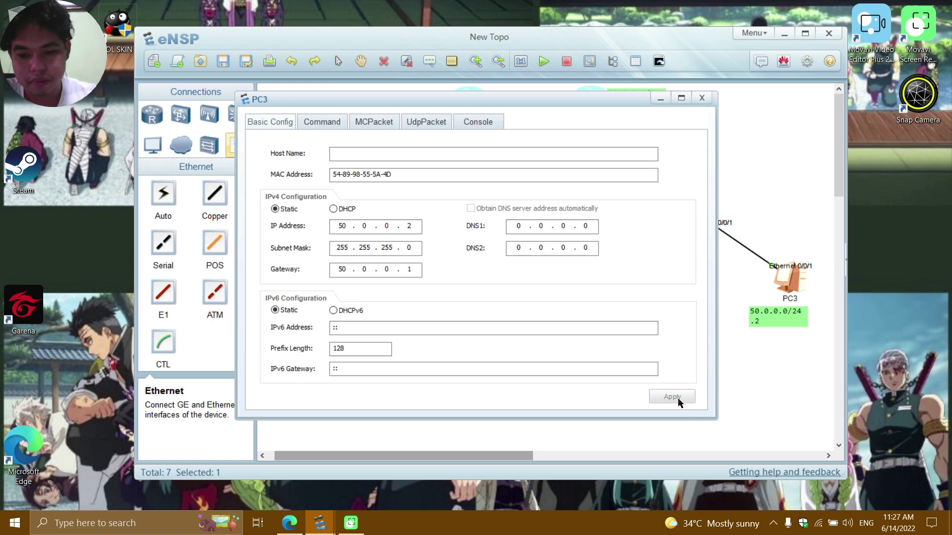
click(702, 99)
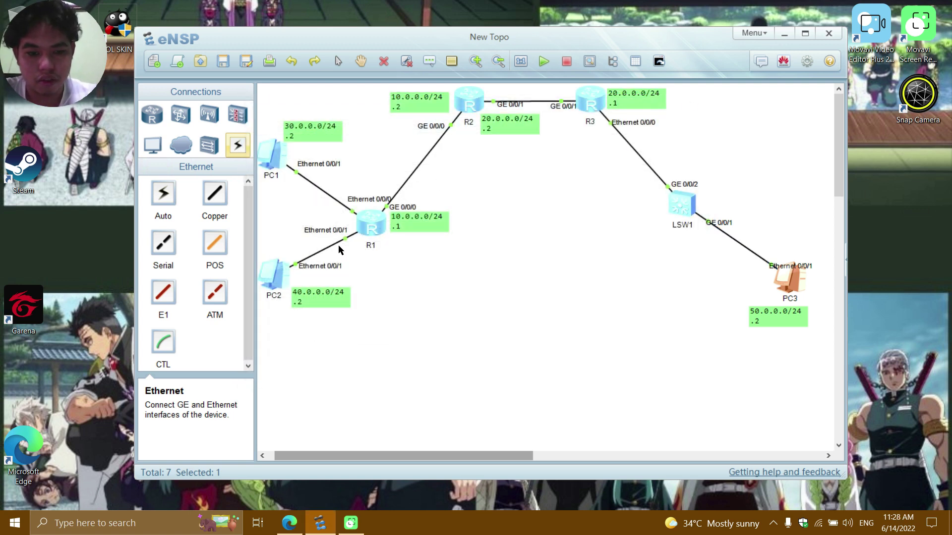
- Reopen the configurations of PC2 and PC1 to check their saved IPv4 settings, closing each one
double_click(272, 275)
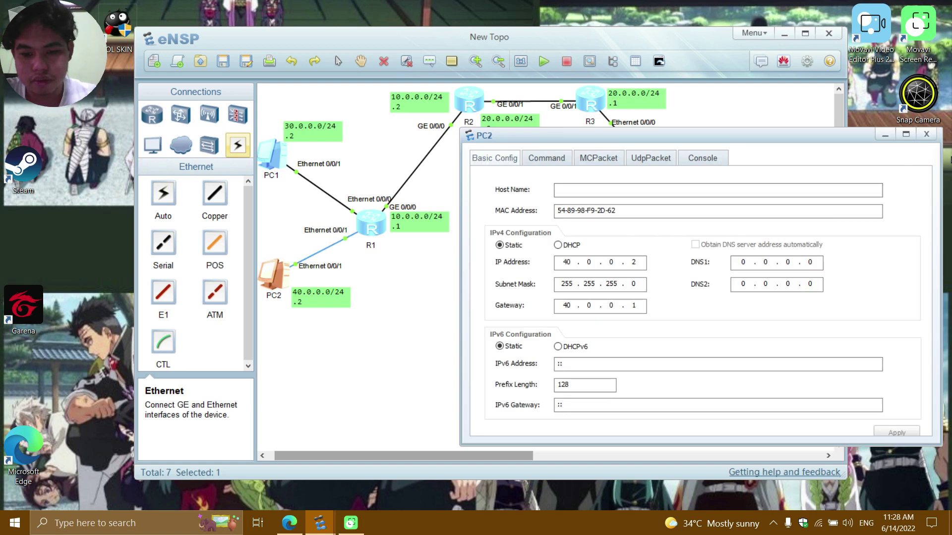
click(926, 133)
click(279, 151)
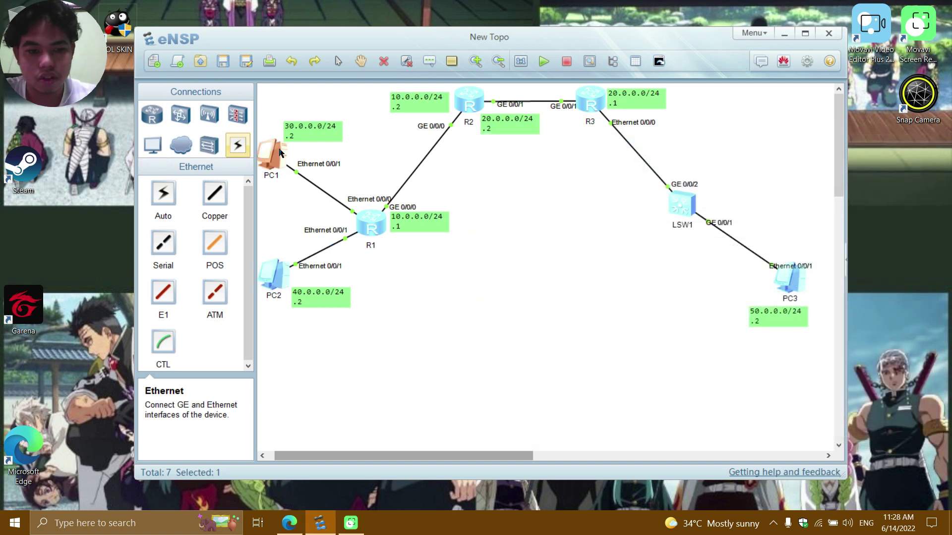
double_click(279, 151)
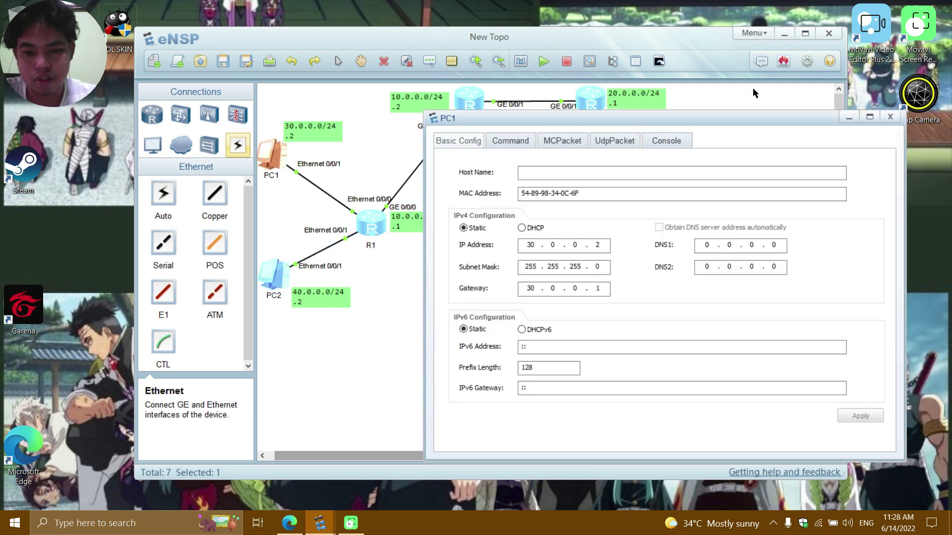
click(890, 118)
- Open the command-line consoles of routers R1, R2 and R3
double_click(374, 231)
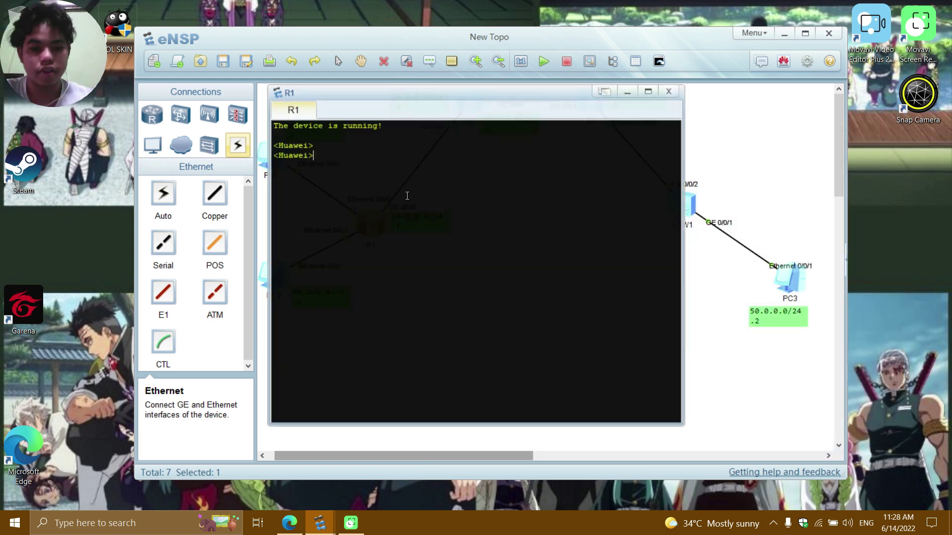
click(669, 90)
double_click(467, 106)
click(669, 90)
click(754, 369)
click(590, 99)
double_click(590, 100)
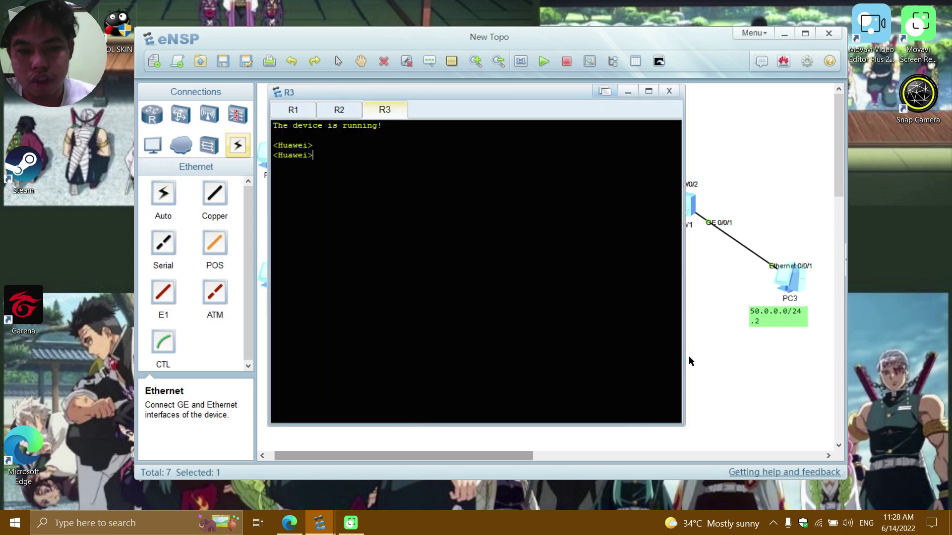
- Bring up R1's console, move the window clear of the topology, and enter system view with sys
click(297, 110)
drag(350, 91, 639, 162)
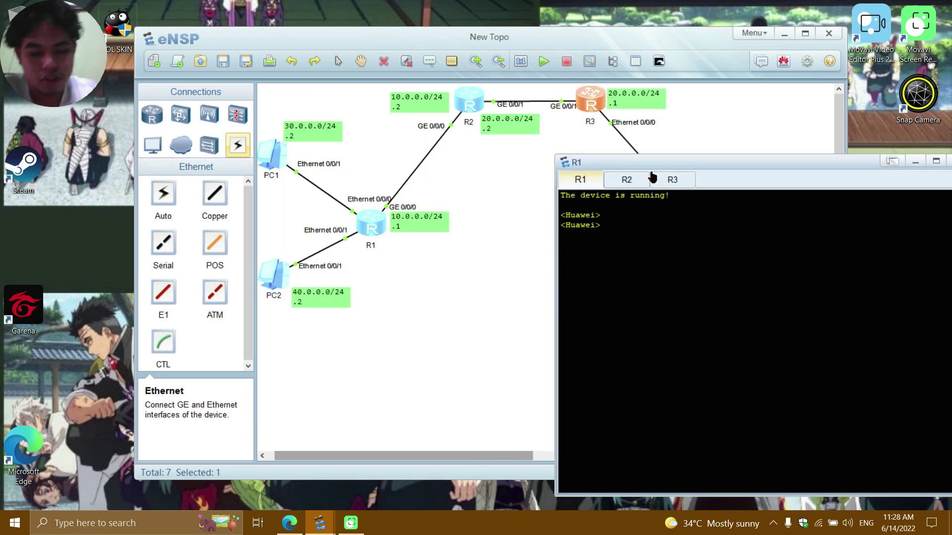
text(sys)
key(Return)
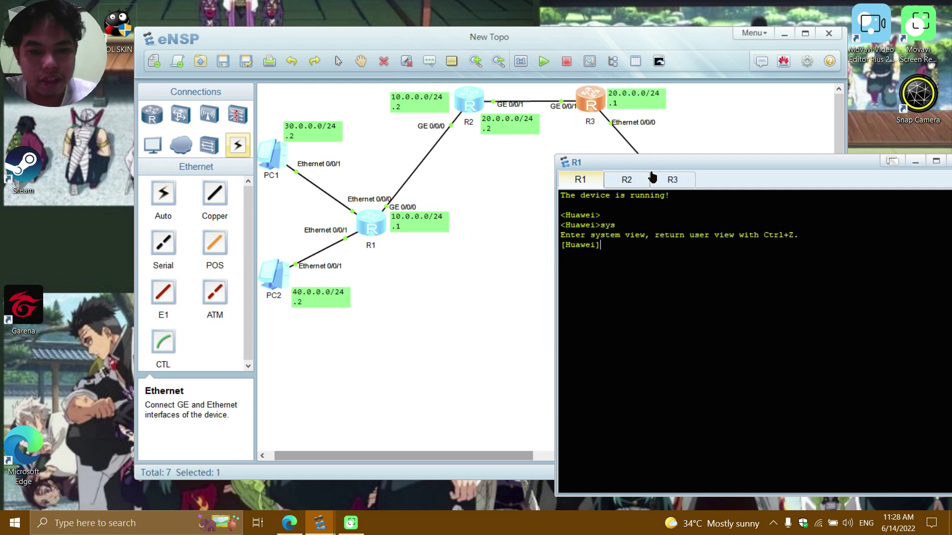
- Assign IP address 30.0.0.1 with a 24-bit mask to R1's interface e0/0/0
text(int)
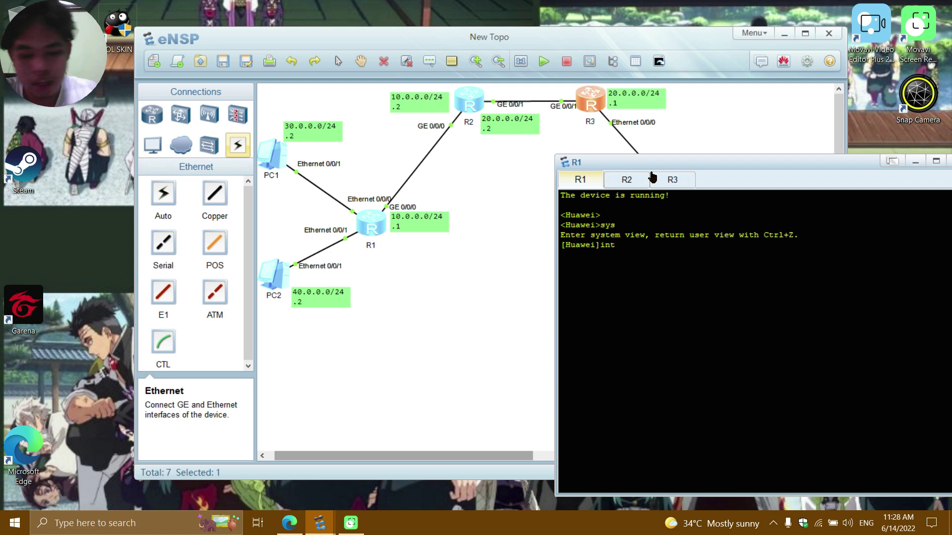
text( e0/0/0)
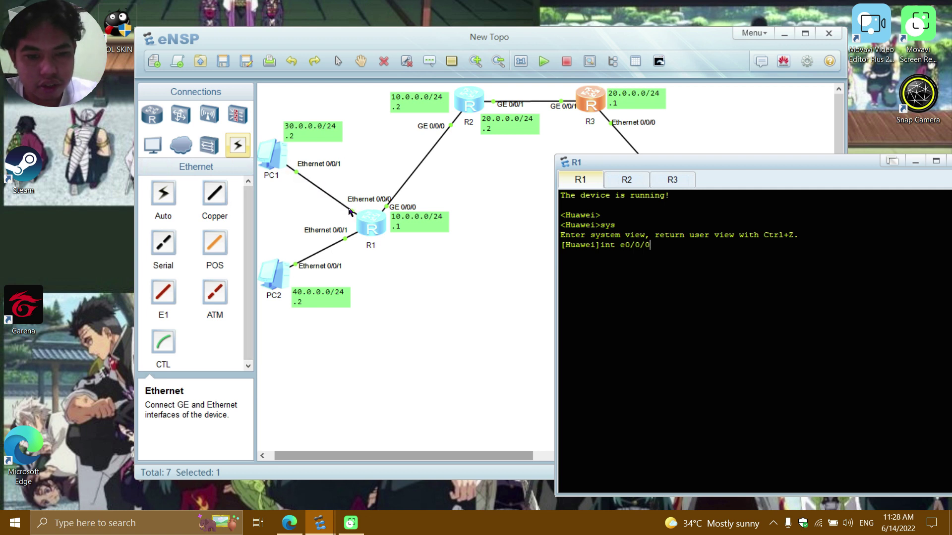
key(Return)
text(ip add)
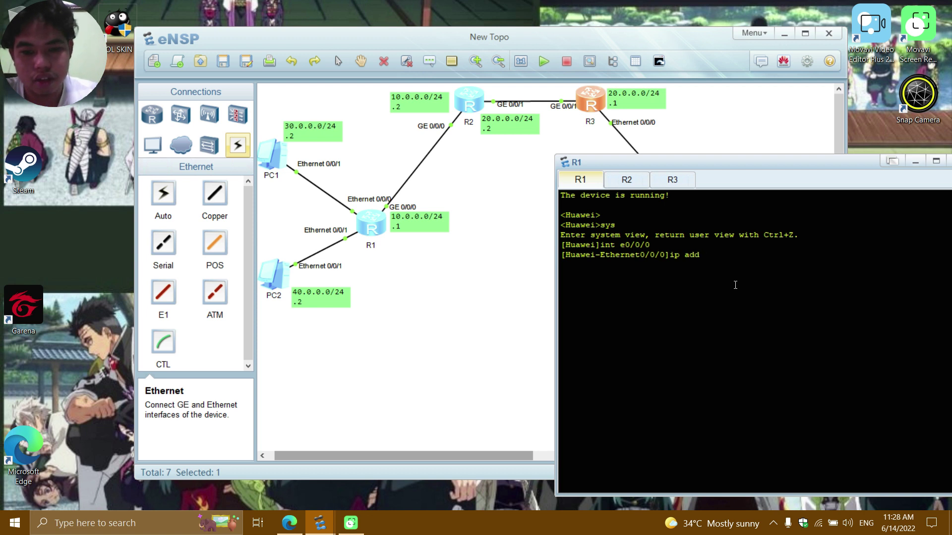
text( 3)
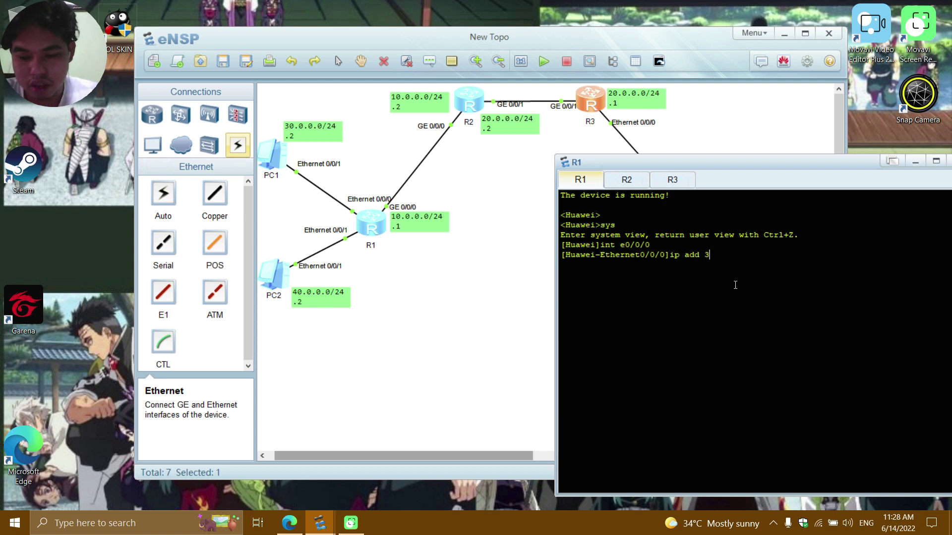
text(0.0.0.1 24)
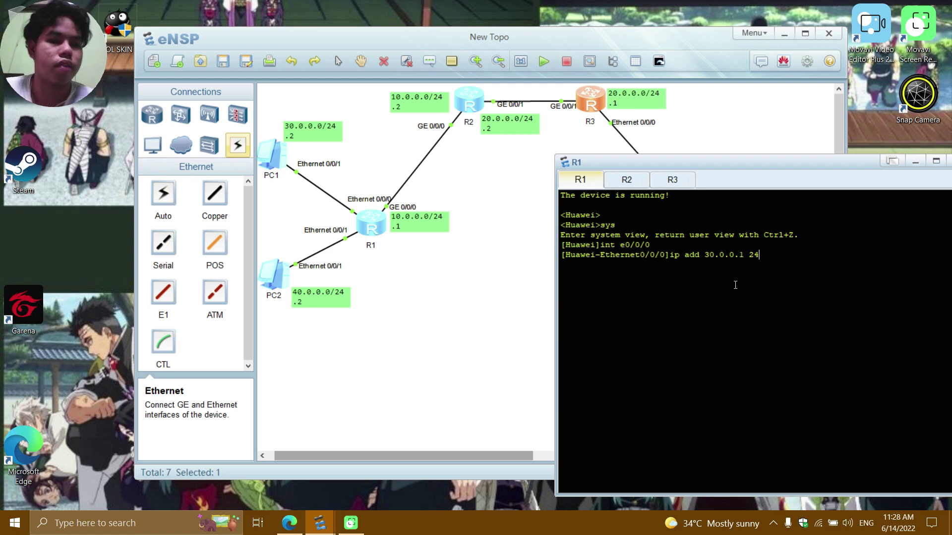
key(Return)
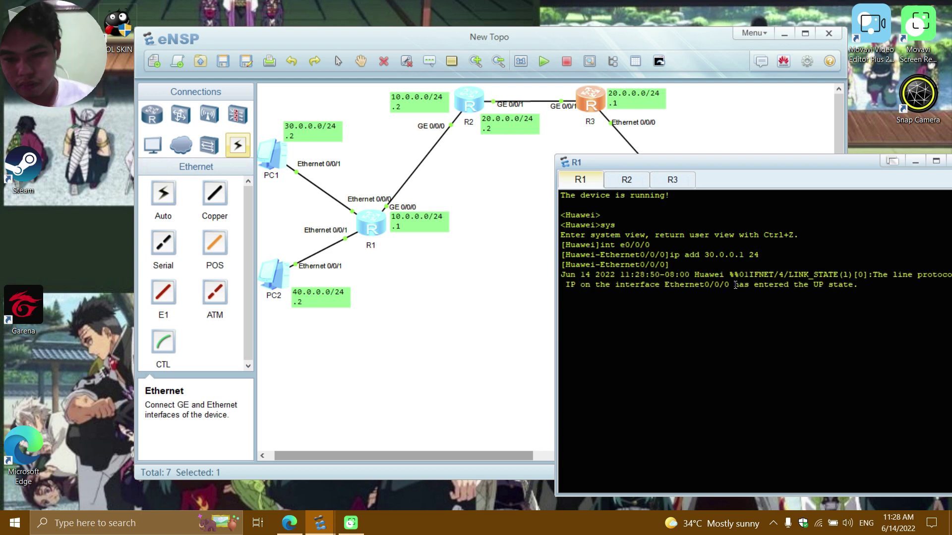
key(Return)
- Assign IP address 40.0.0.1 with a 24-bit mask to R1's interface e0/0/1
text(int e)
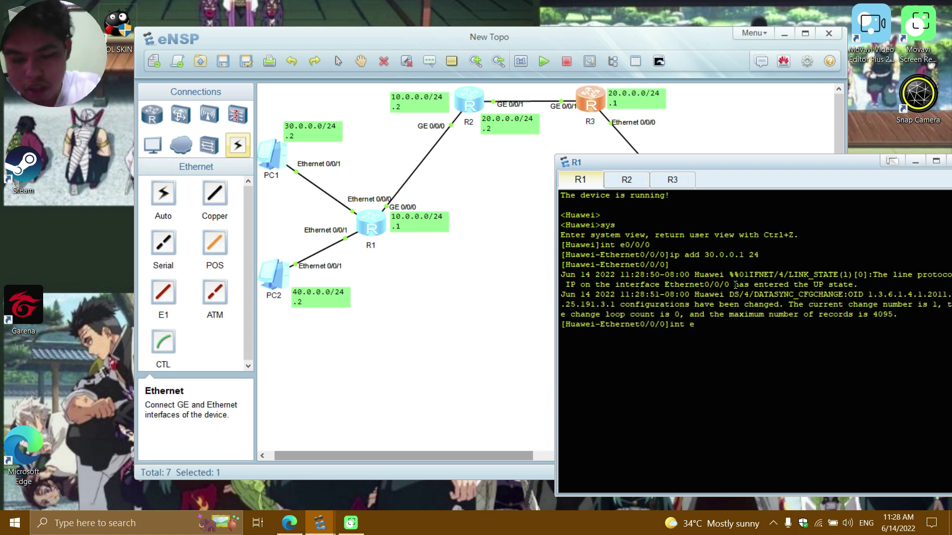
text(0/0/1)
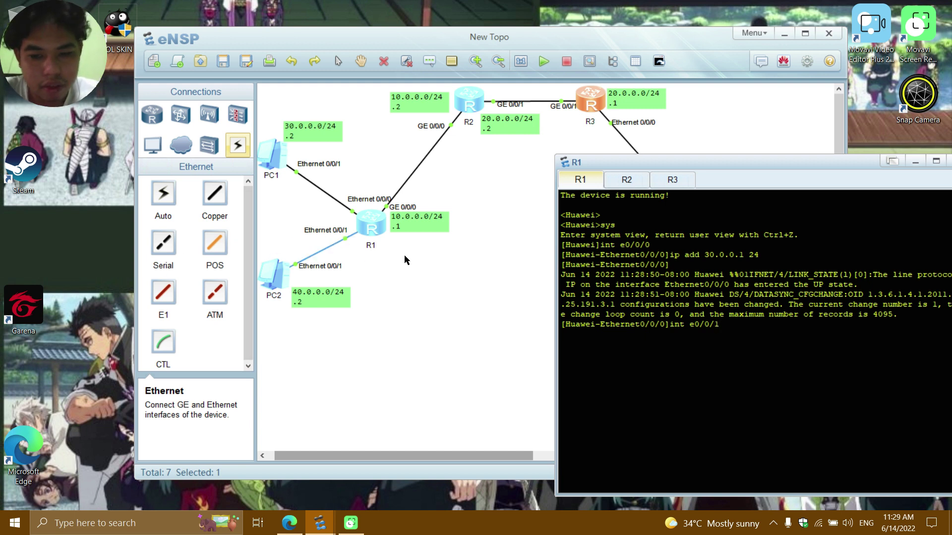
key(Return)
text(ip add )
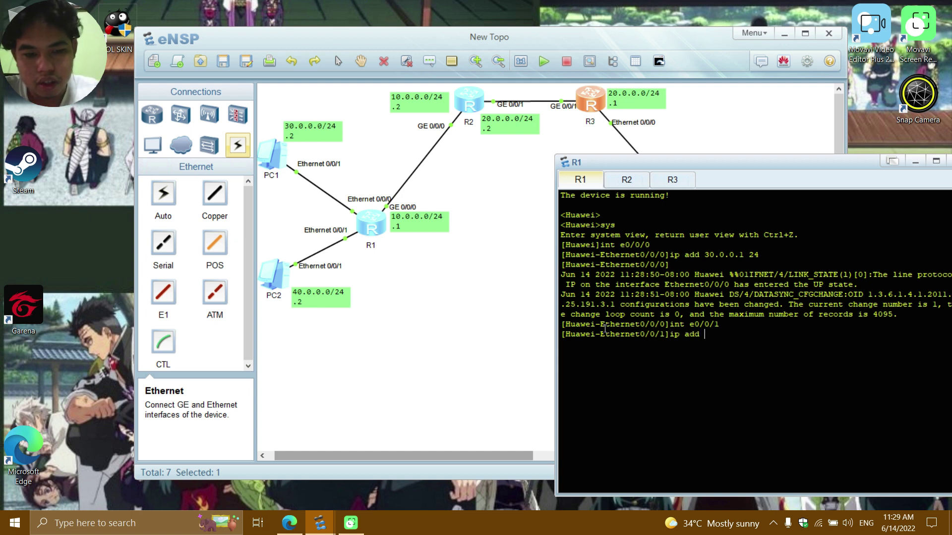
text(4)
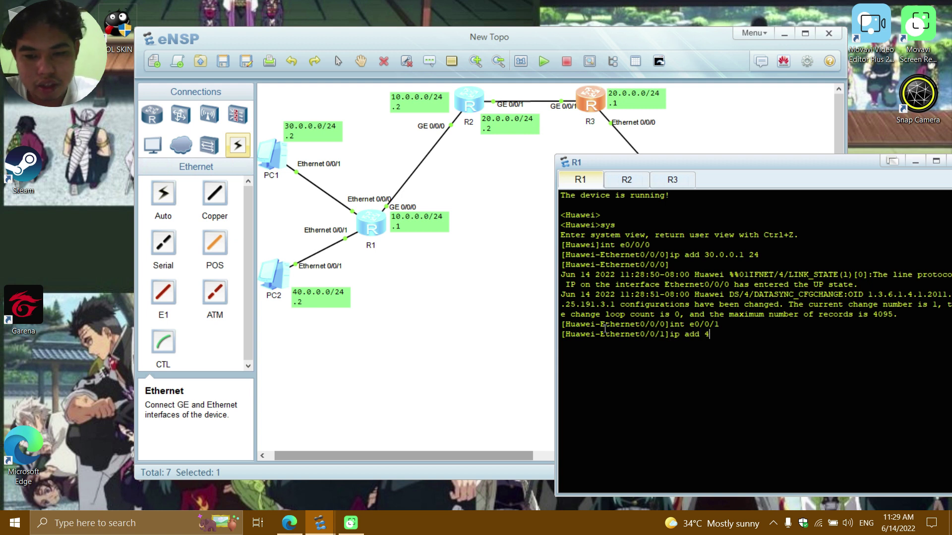
text(0.0.0.1 24)
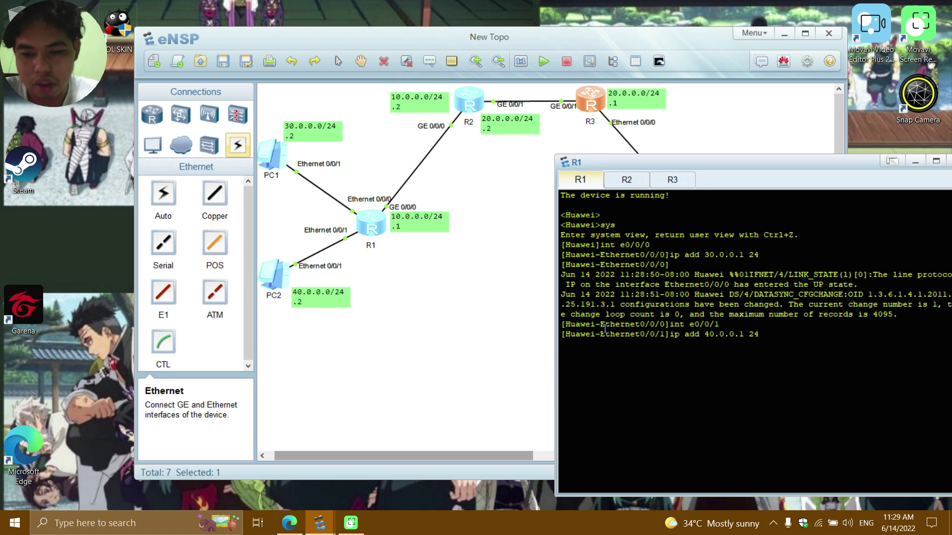
key(Return)
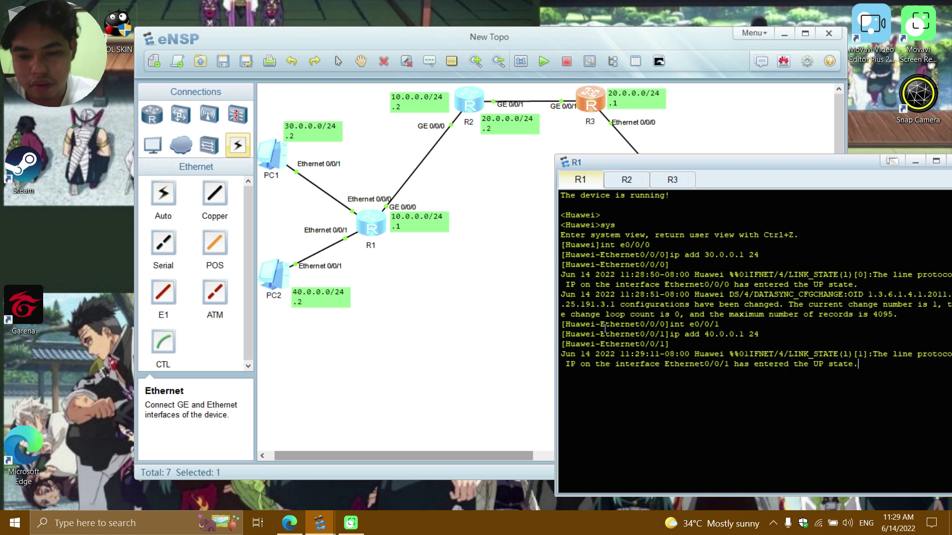
- Assign IP address 10.0.0.1 with a 24-bit mask to R1's interface g0/0/0
text(int g)
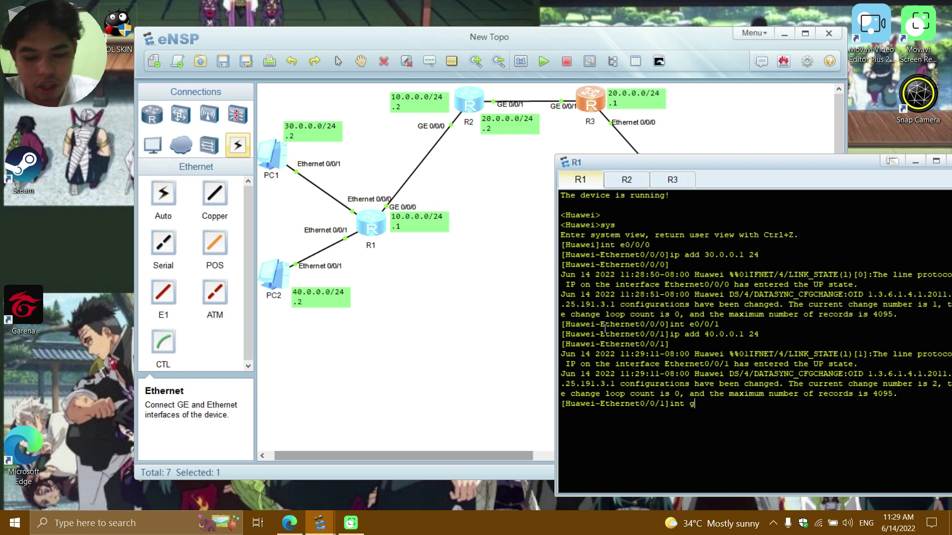
text(0/0)
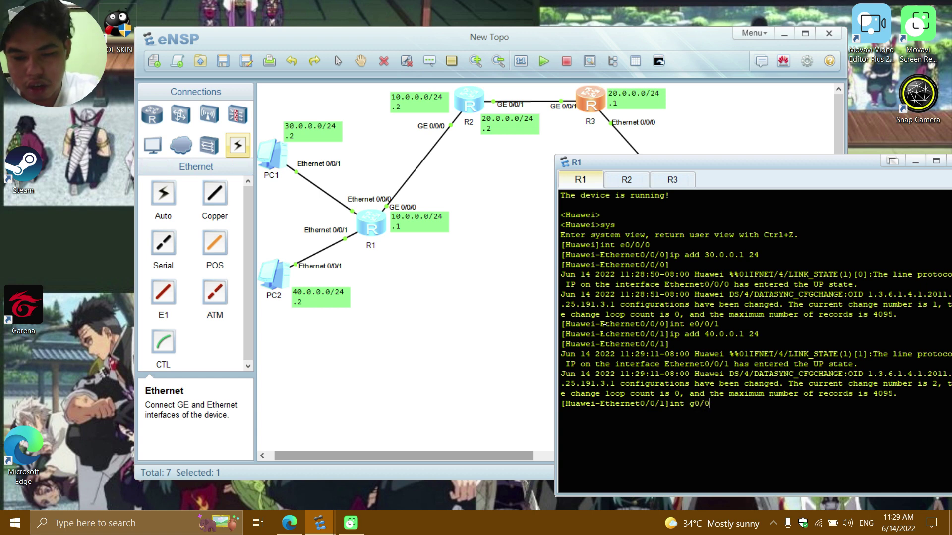
text(/0)
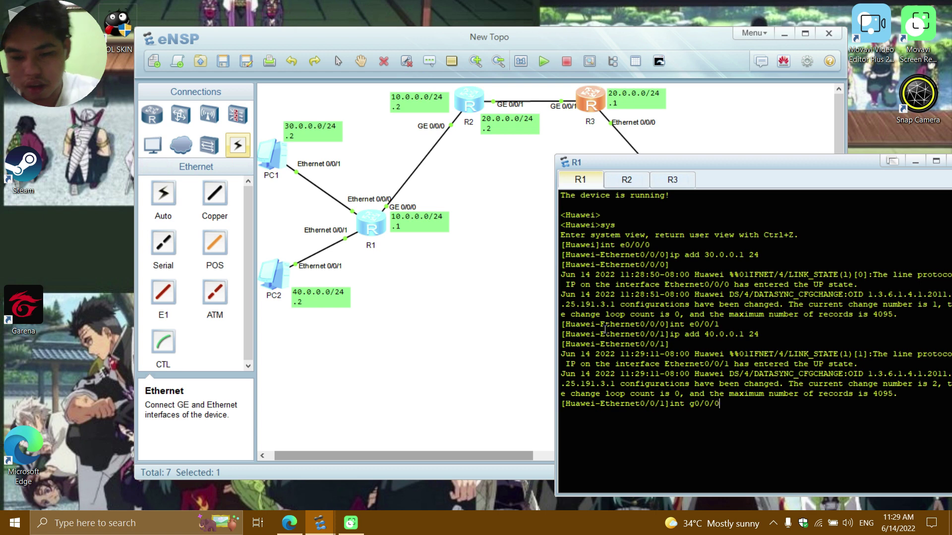
key(Return)
text(ip add)
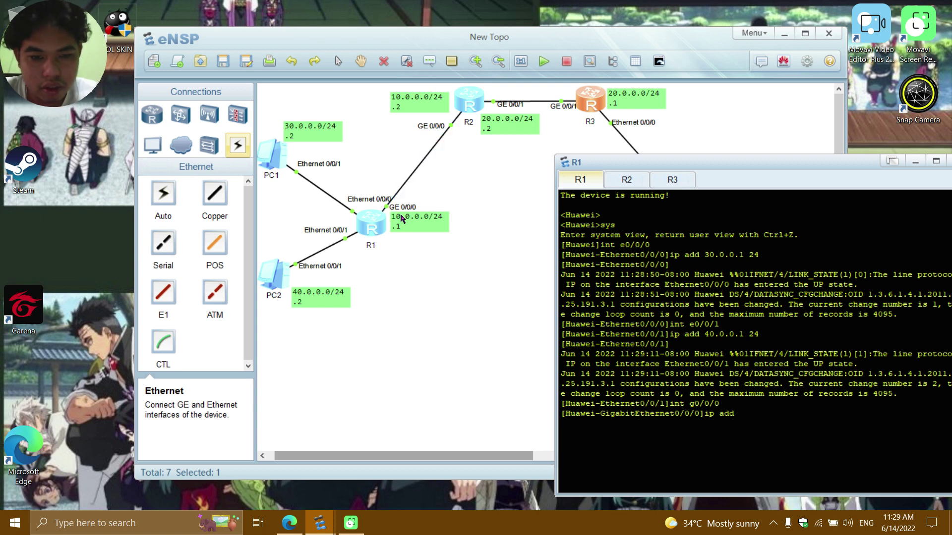
drag(703, 166, 661, 158)
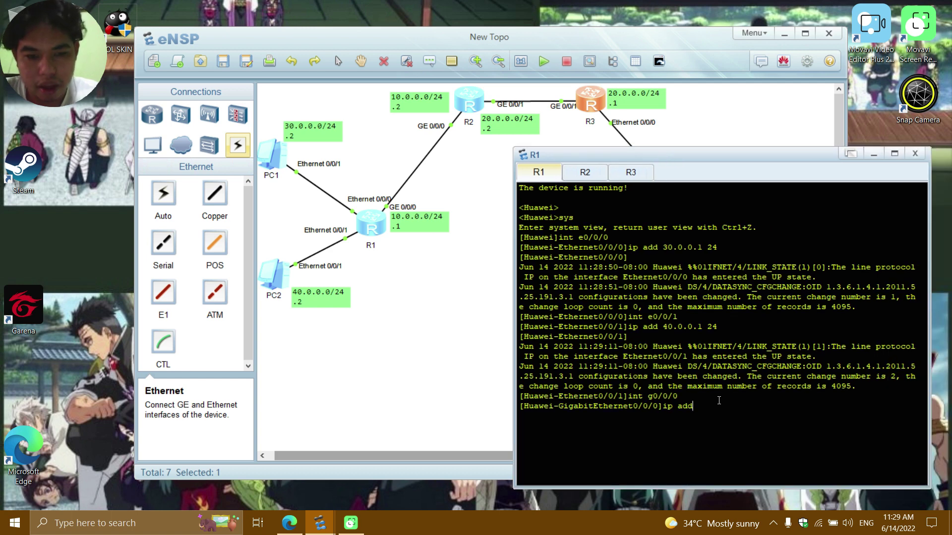
text(10.0.0.1 24)
key(Return)
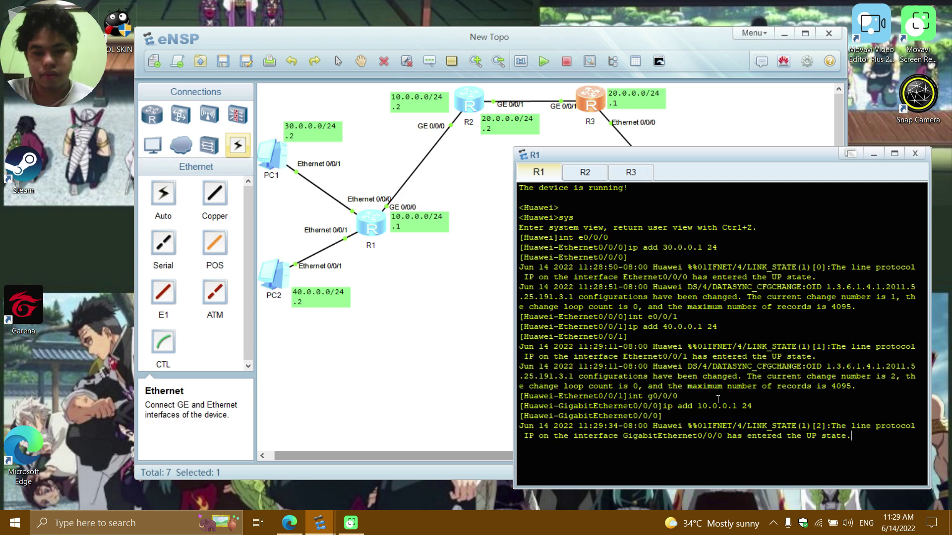
key(Return)
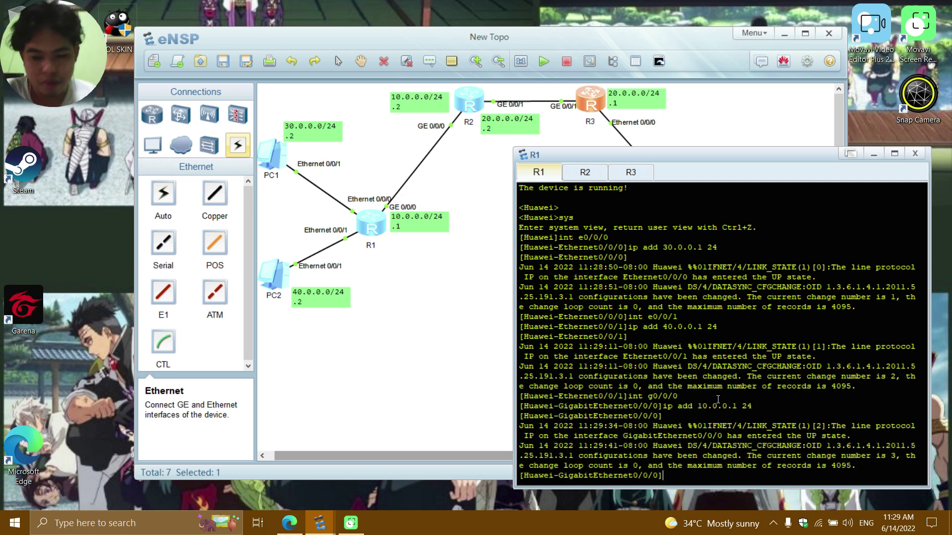
- Display R1's routing table with dis ip rou and examine the routes for its configured interfaces
text(dis)
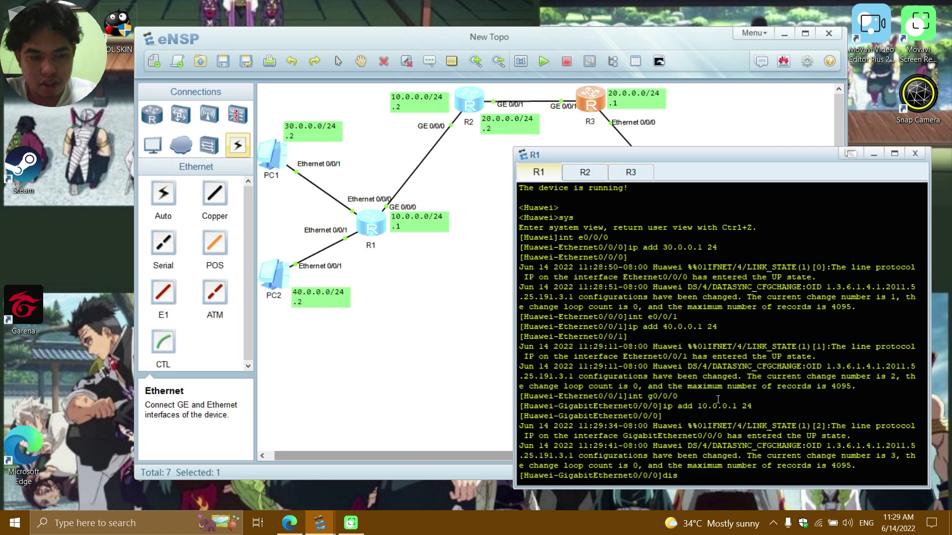
text( ip rou)
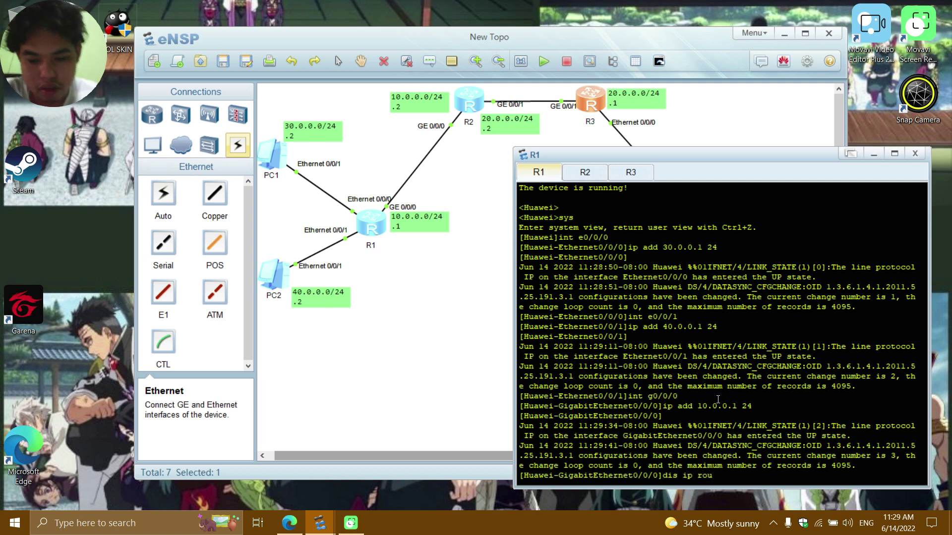
key(Return)
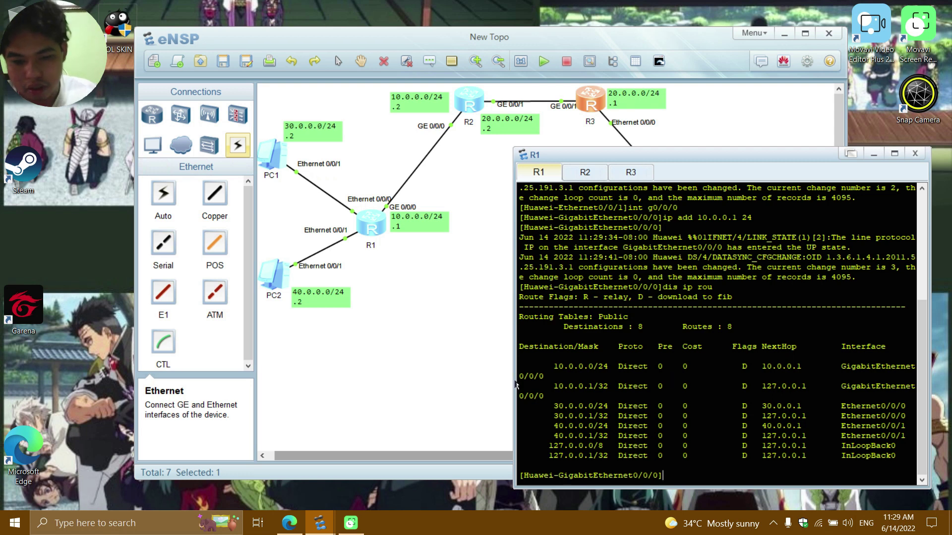
drag(554, 366, 581, 382)
click(581, 390)
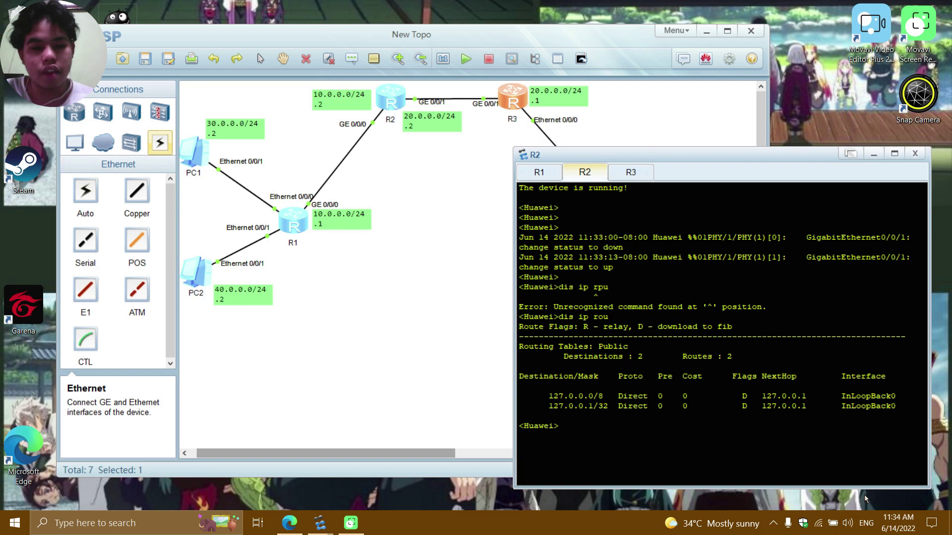
- Enter system view on R2 and assign IP address 10.0.0.2 with a 24-bit mask to interface g0/0/0
click(602, 434)
text(sys)
key(Return)
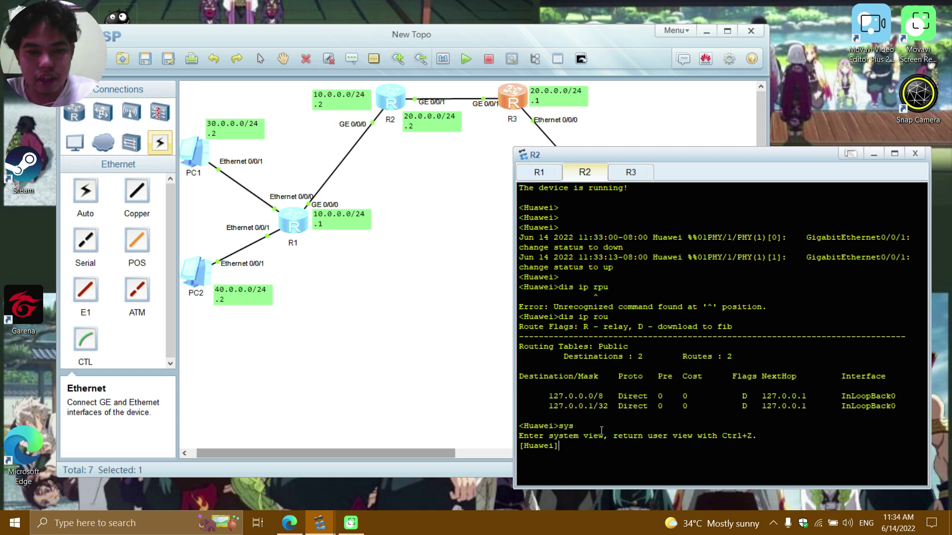
text(int )
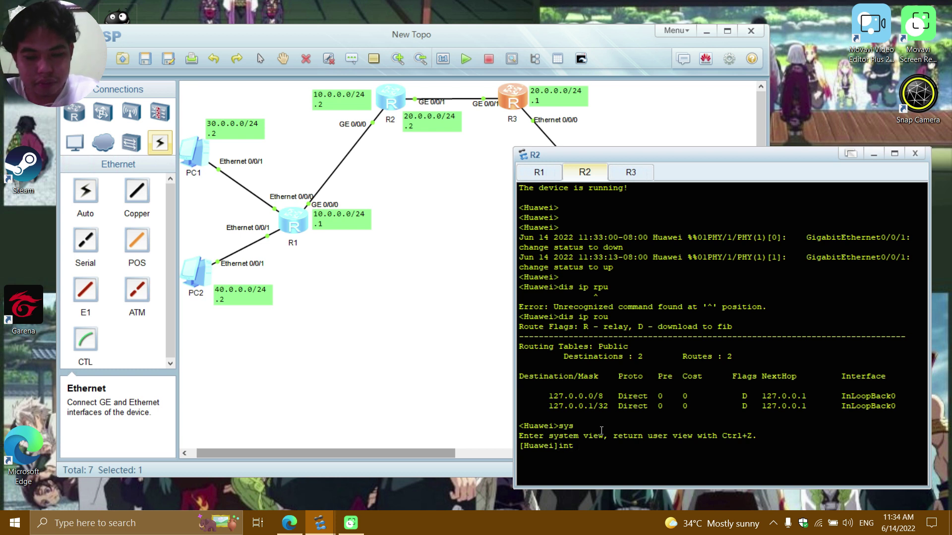
text(g0/0/0)
key(Return)
text(ip add )
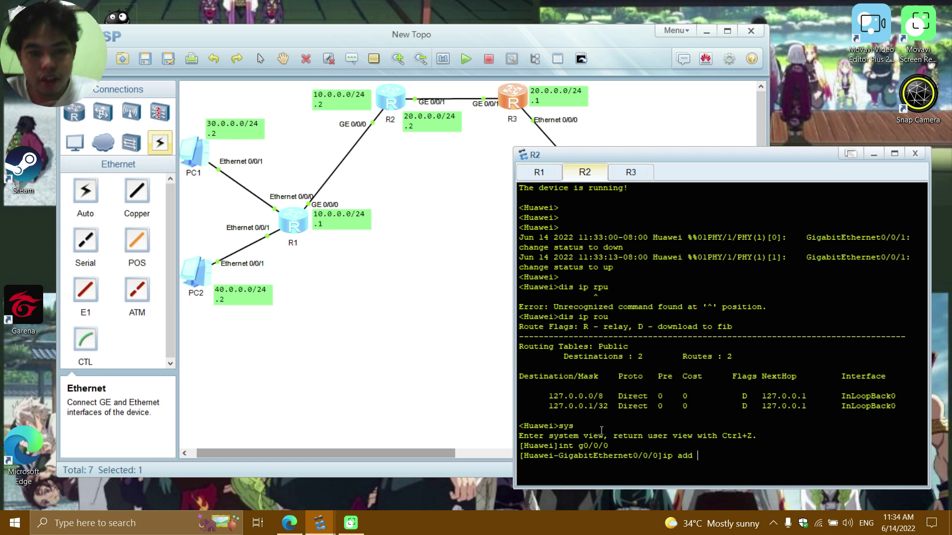
text(10.0.0.2 24)
key(Return)
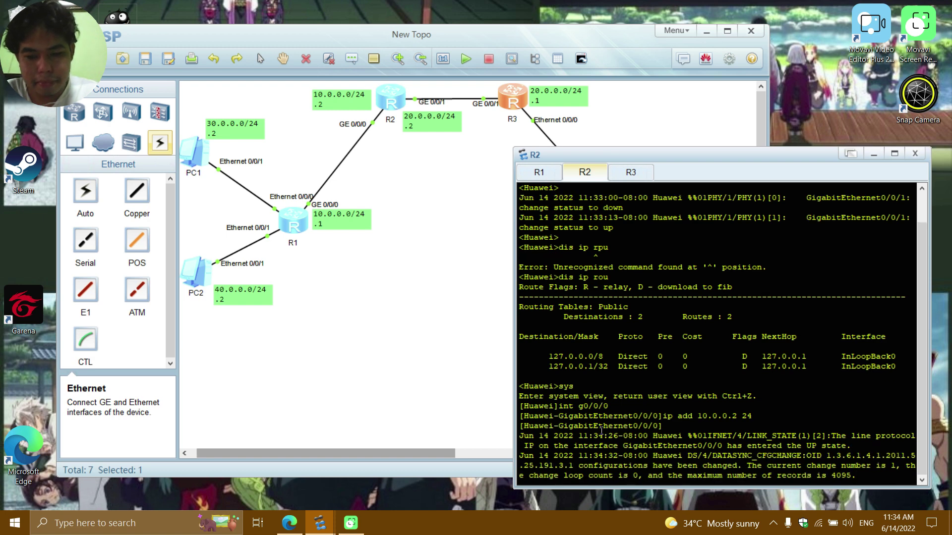
key(Return)
- Assign IP address 20.0.0.2 with a 24-bit mask to R2's interface g0/0/1
text(int )
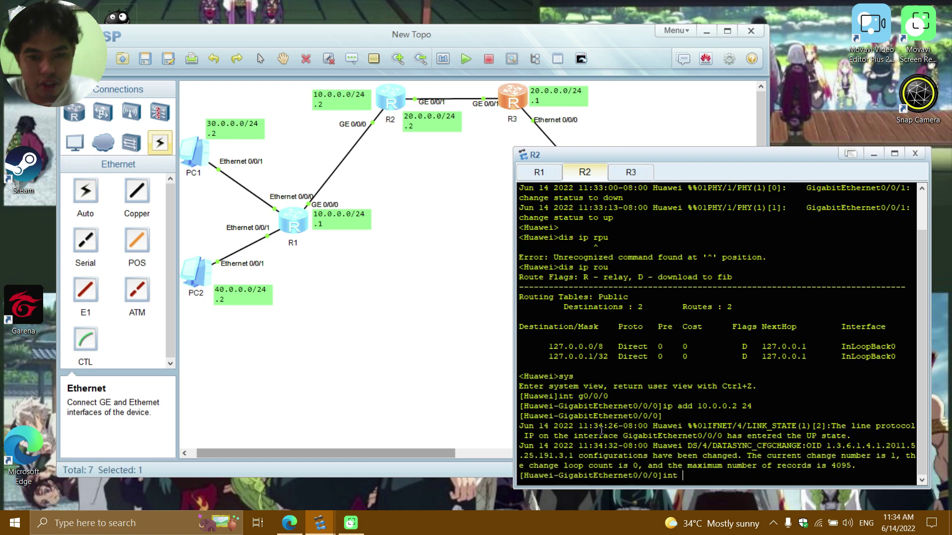
text(g0/)
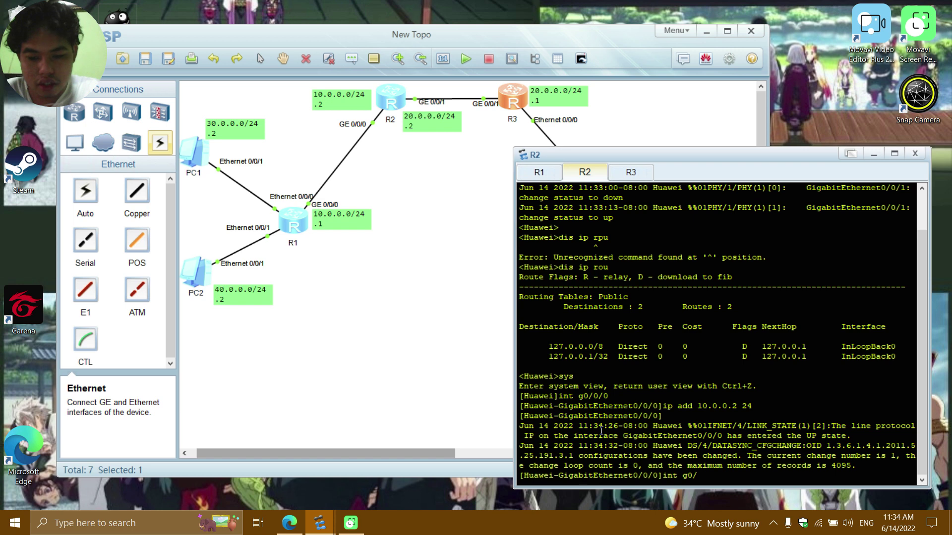
text(0/1)
key(Return)
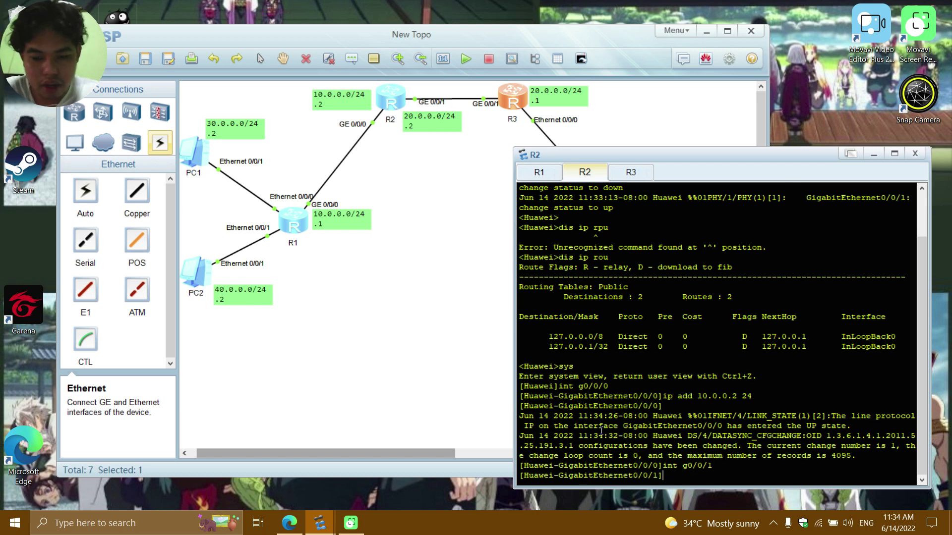
text(ip add)
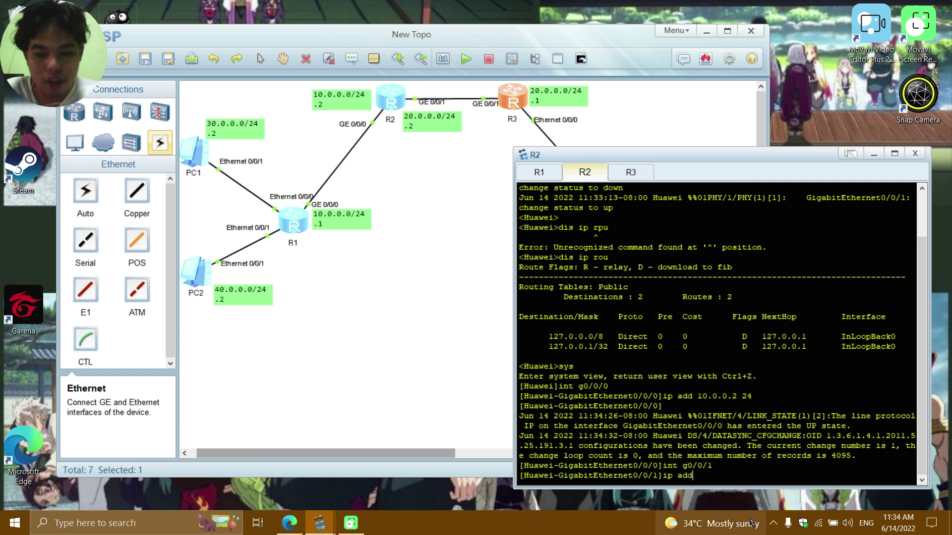
mouse_move(751, 523)
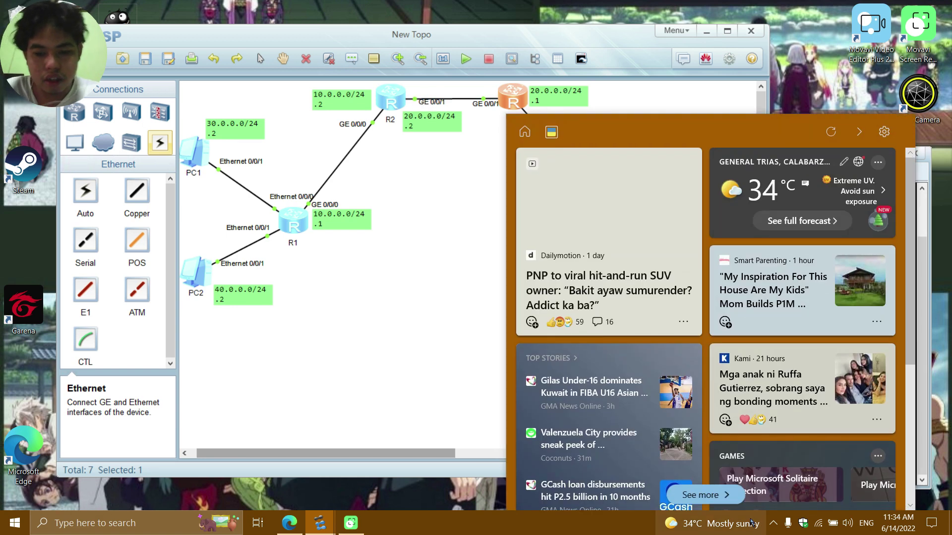
click(751, 523)
text(20.)
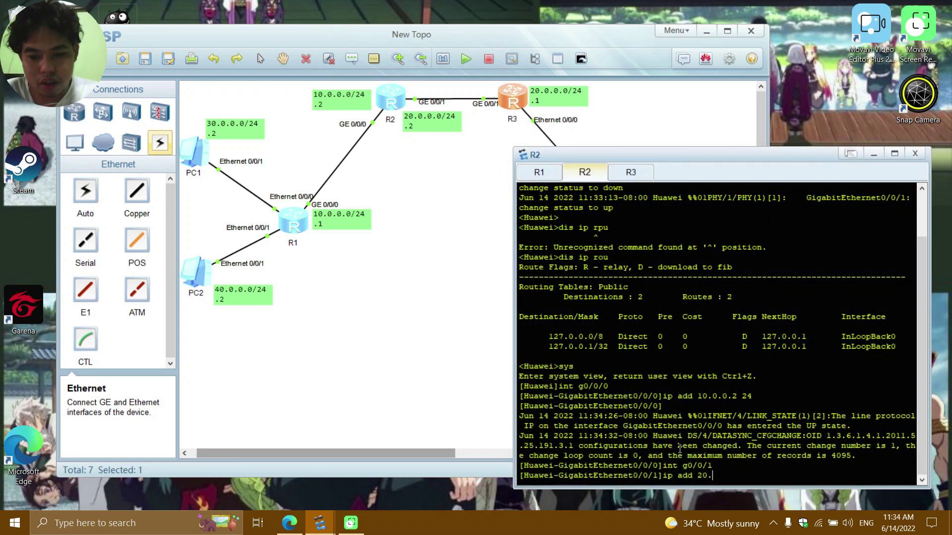
text(0.0.2 24)
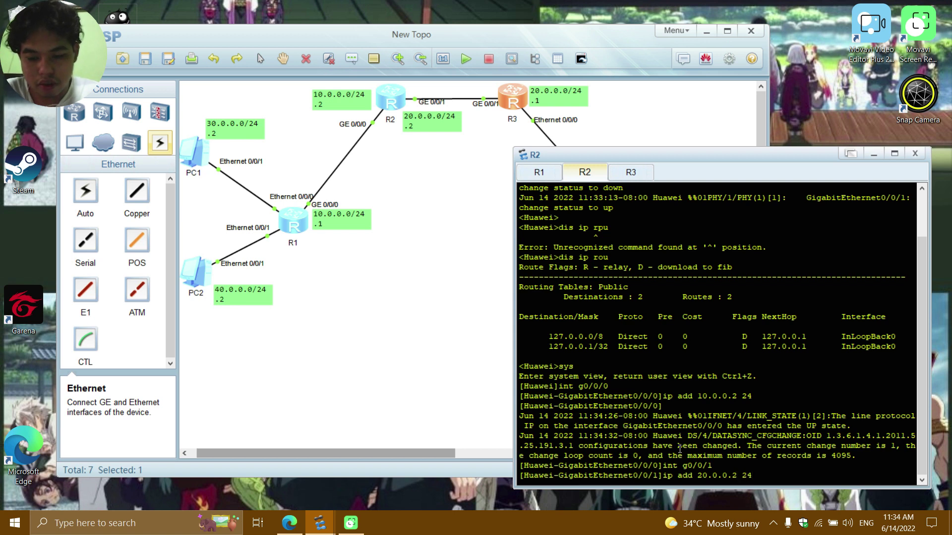
key(Return)
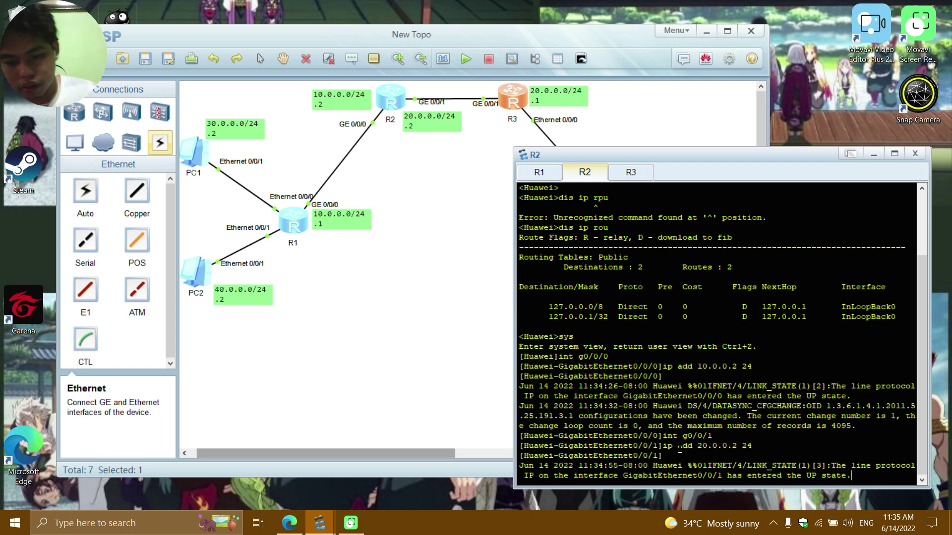
key(Return)
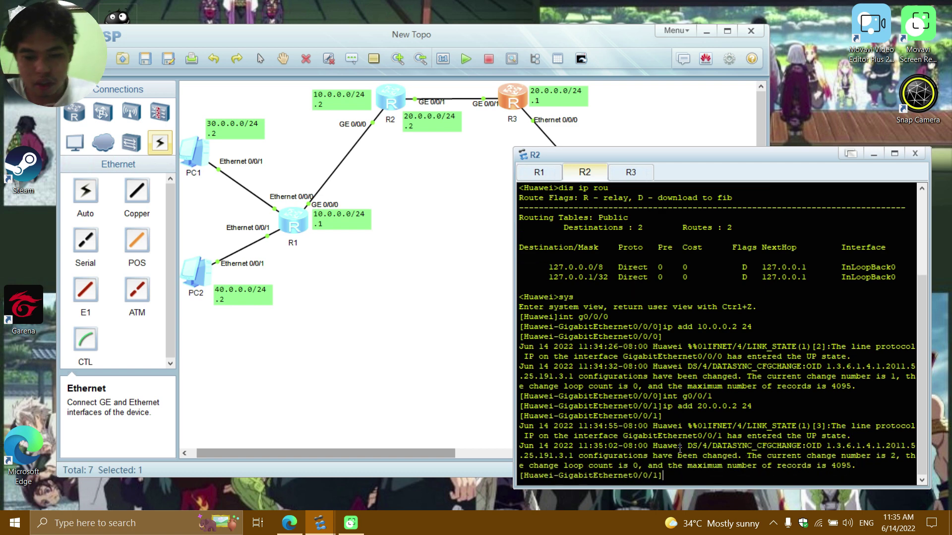
- Display R2's routing table with dis ip rou and examine the routes for its two configured interfaces
text(dis ip ro)
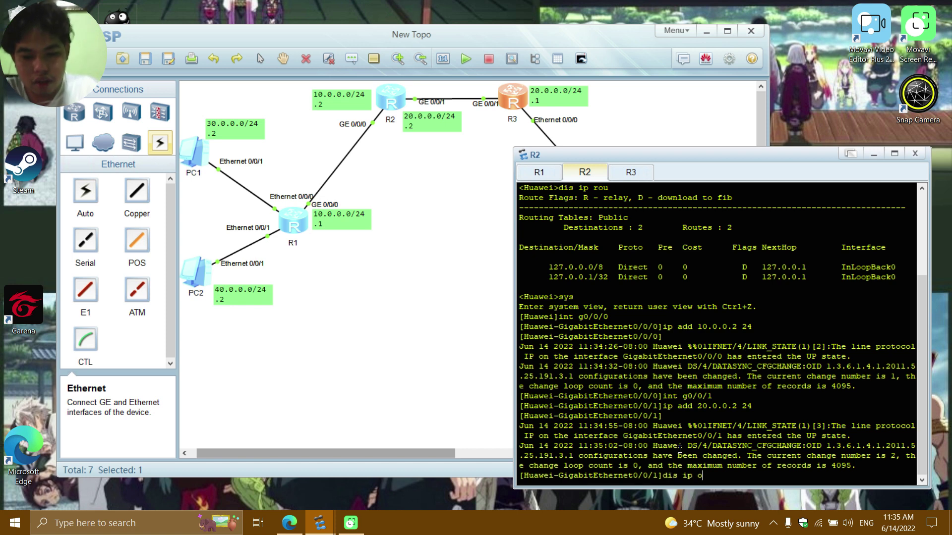
text(u)
key(Return)
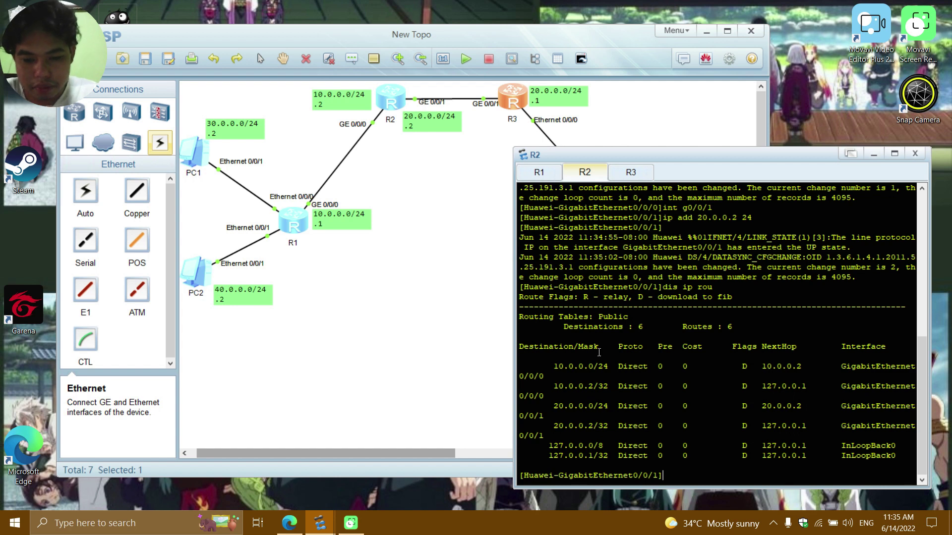
- Enter system view on R3 and assign IP address 20.0.0.1 with a 24-bit mask to interface g0/0/1
click(644, 170)
text(sys)
key(Return)
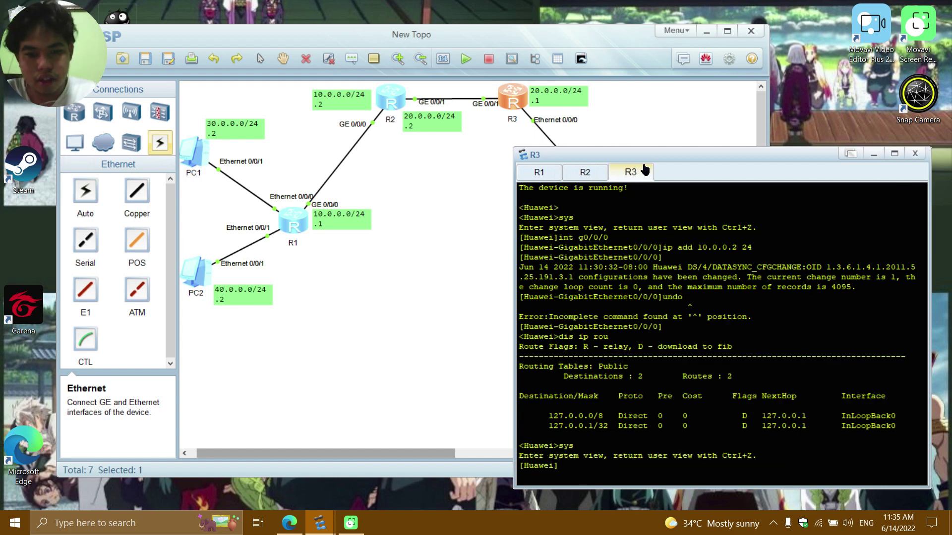
text(int )
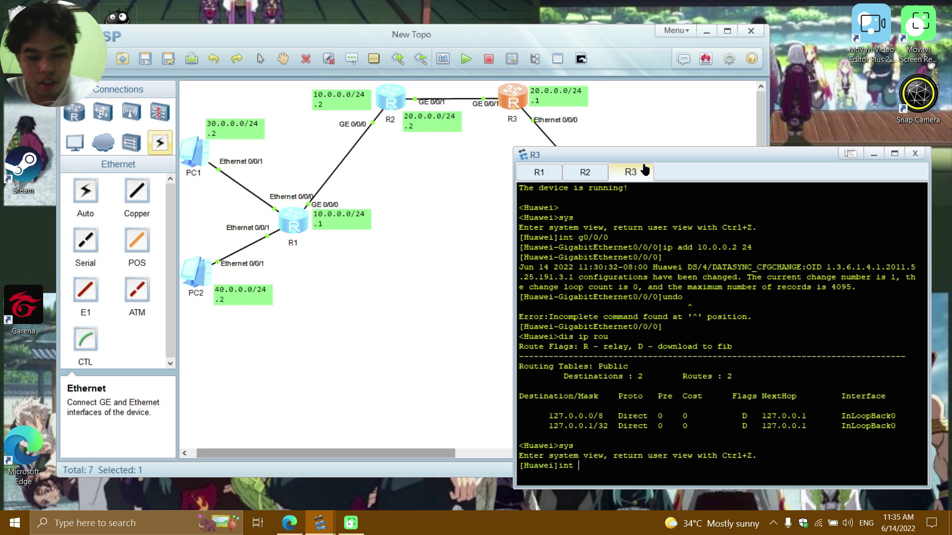
text(g0/0/)
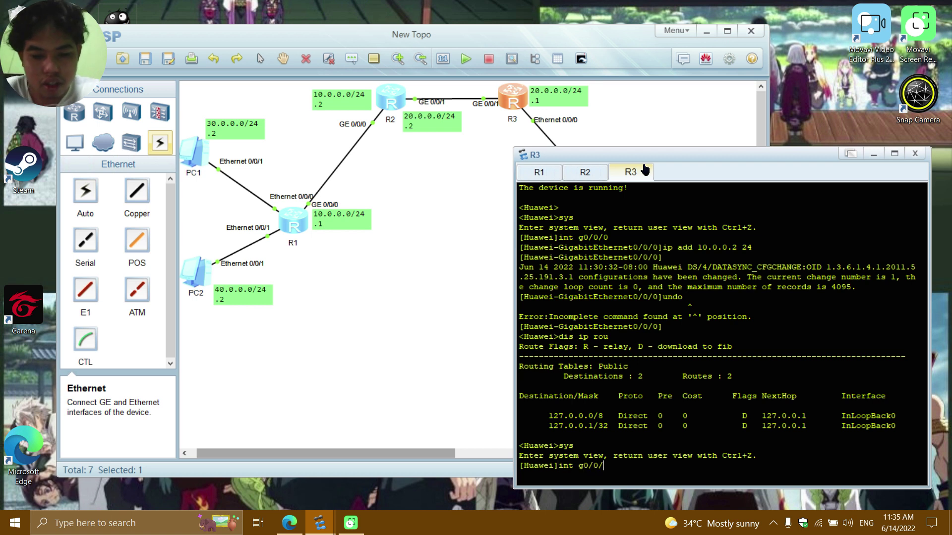
text(1)
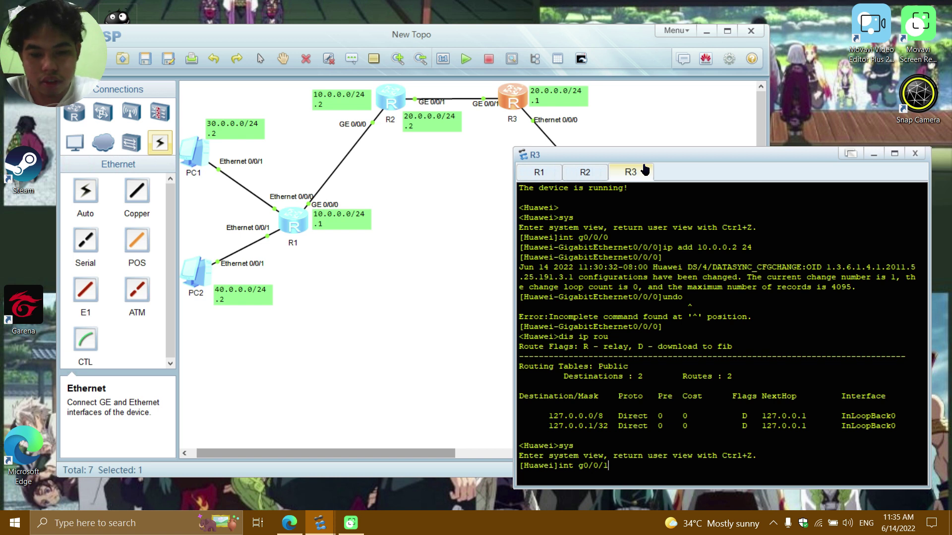
key(Return)
text(i)
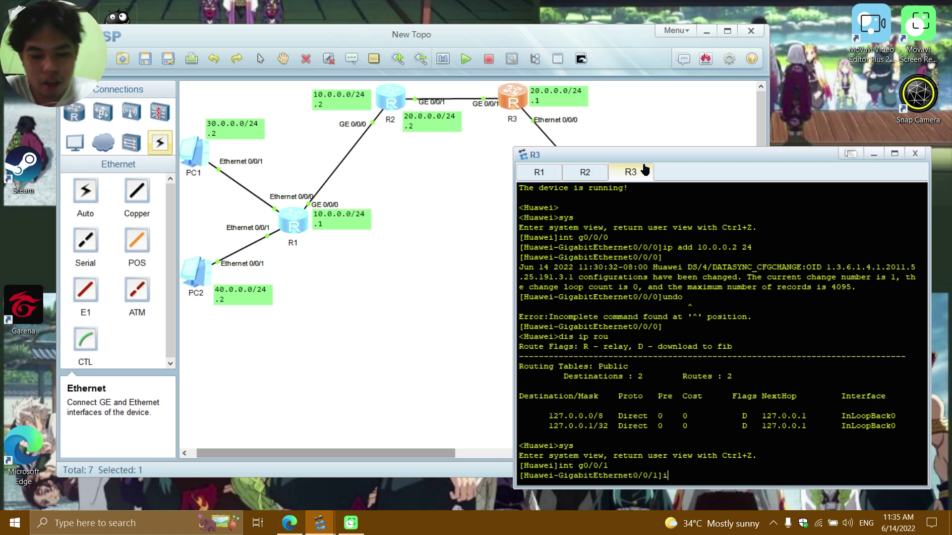
text(p add 20.0.0.)
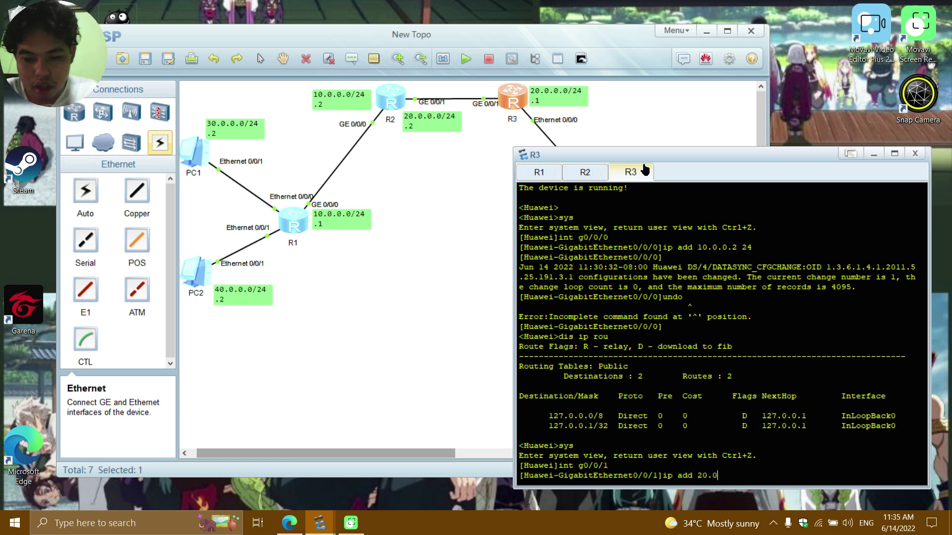
text(1)
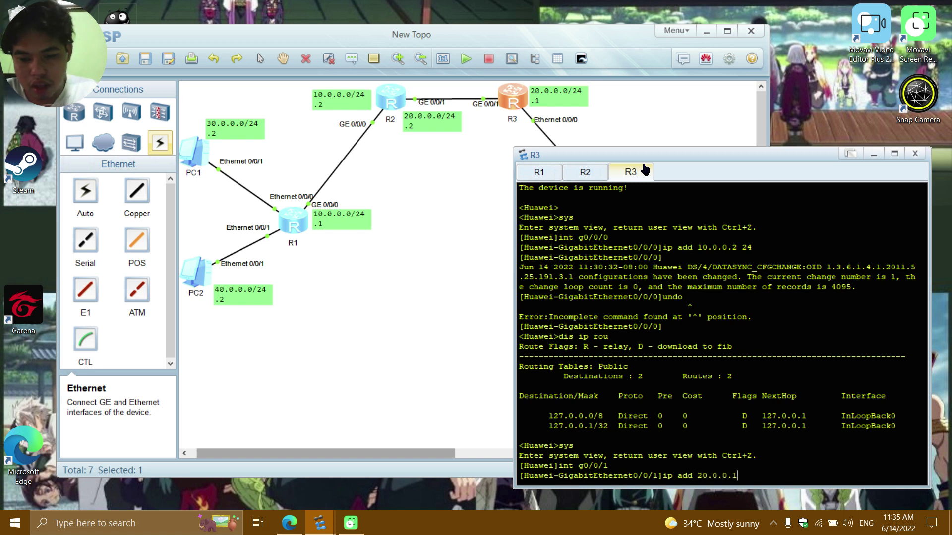
text( 24)
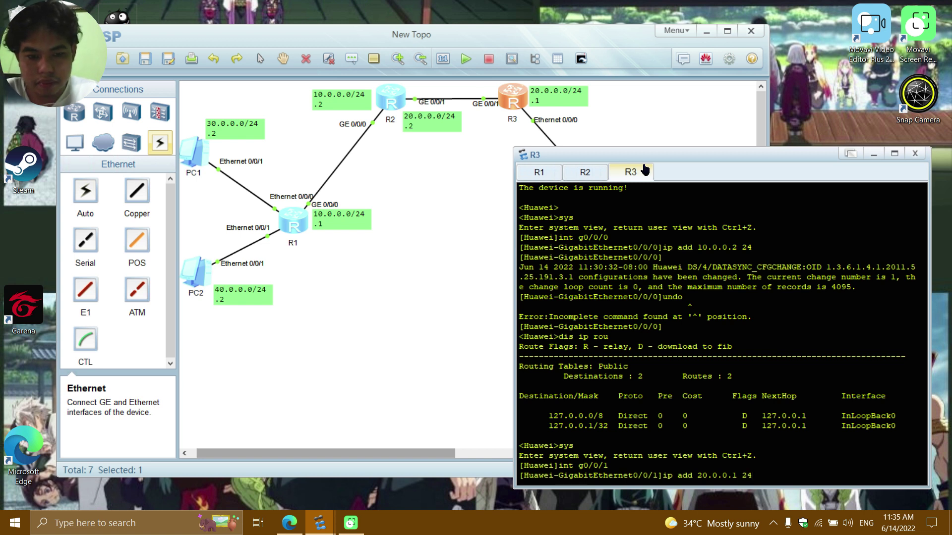
key(Return)
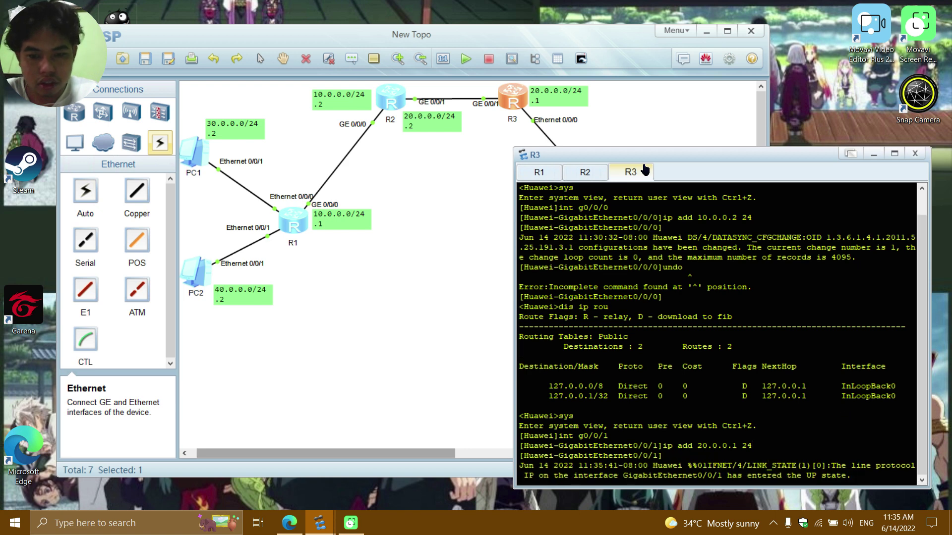
- Assign IP address 50.0.0.1 with a 24-bit mask to R3's interface e0/0/0
click(584, 171)
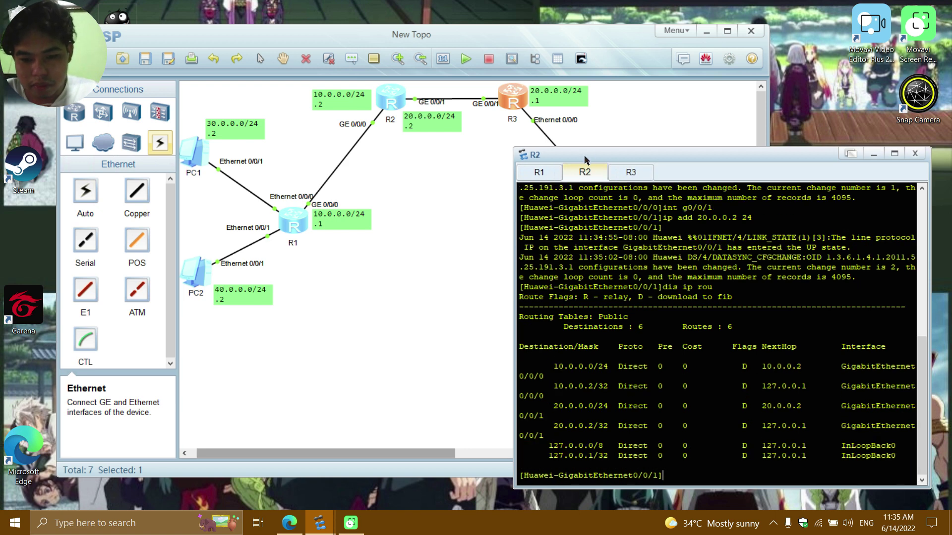
click(630, 174)
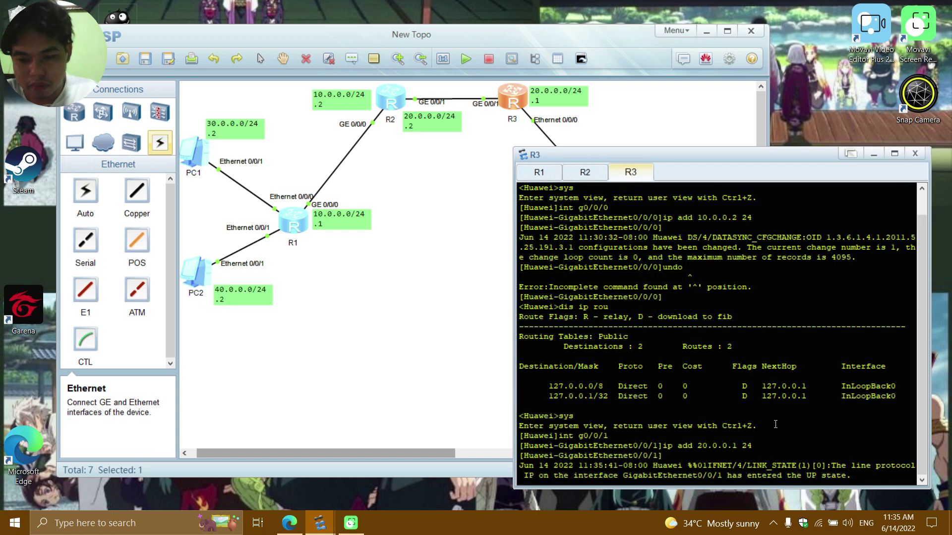
key(Return)
text(int)
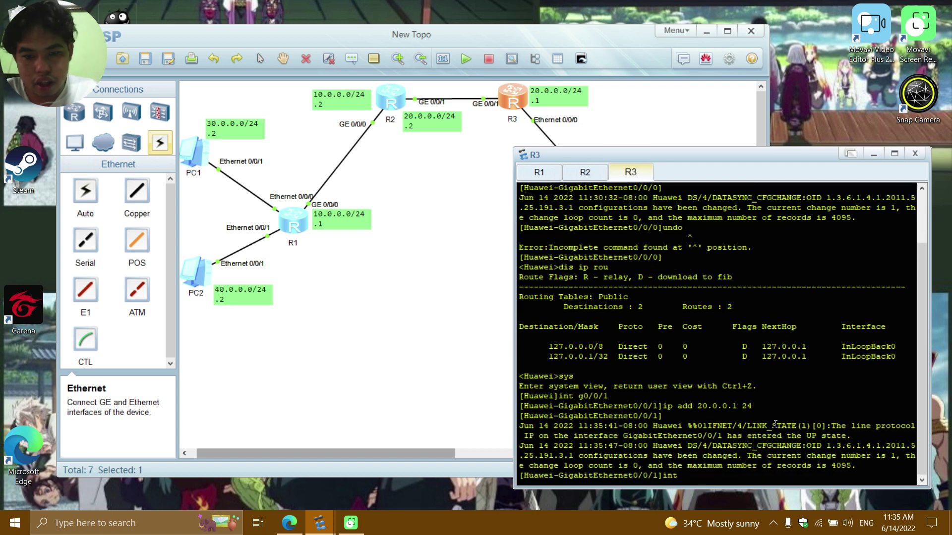
text( e0/0/0)
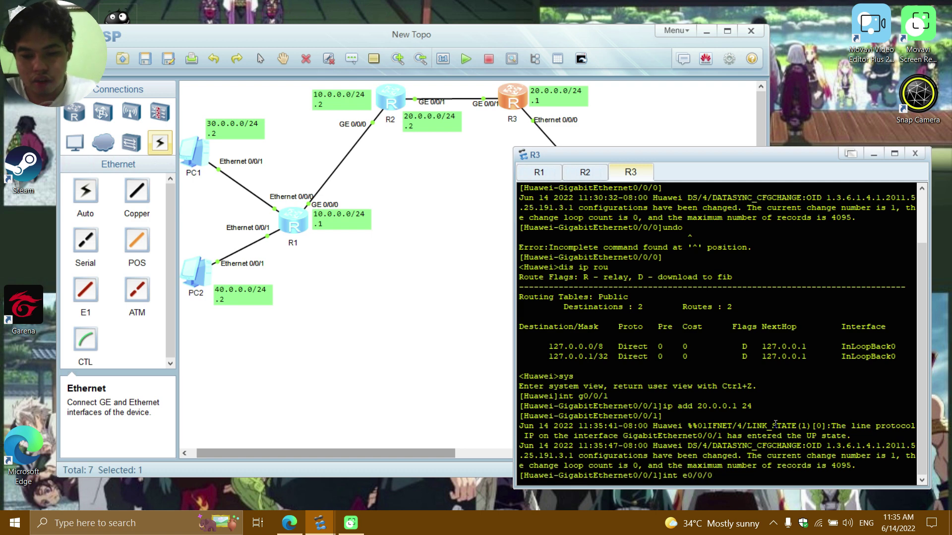
key(Return)
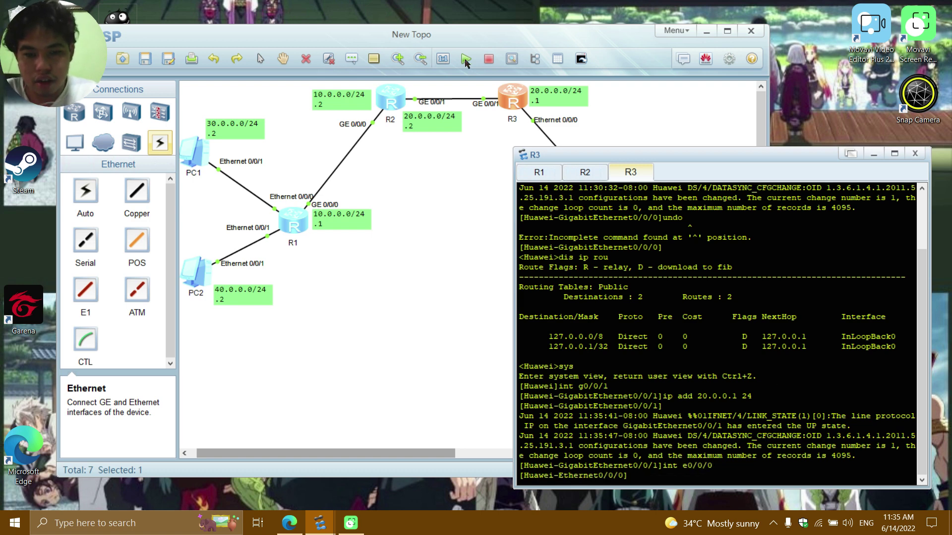
drag(656, 157, 282, 136)
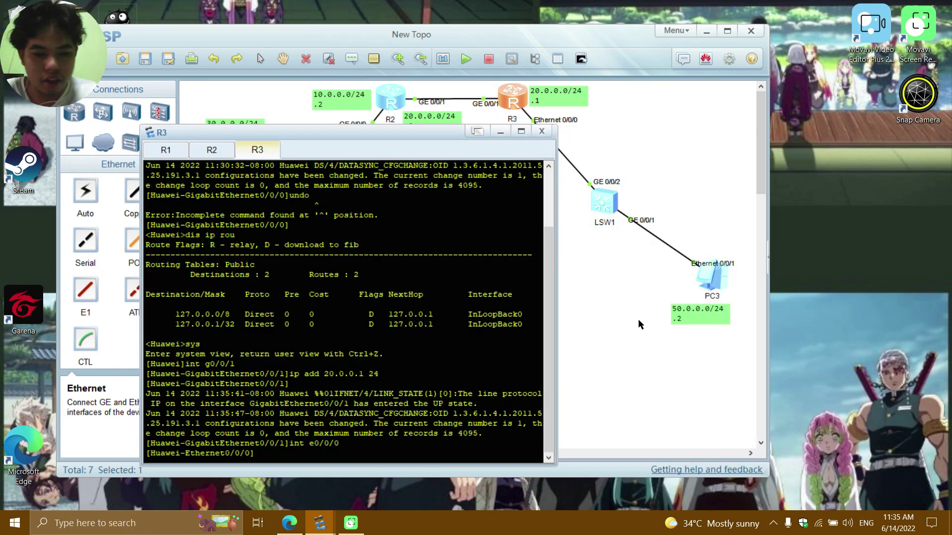
text(ip add)
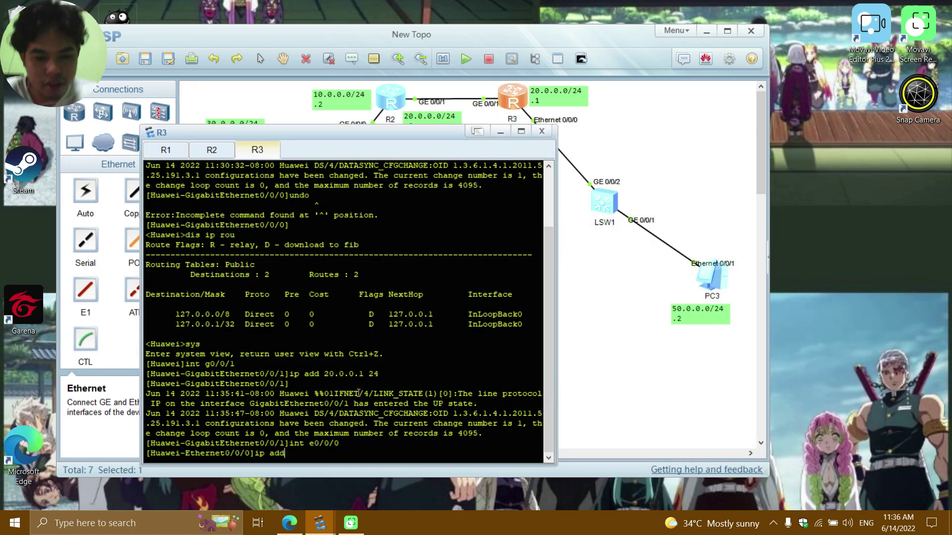
text( 50.0)
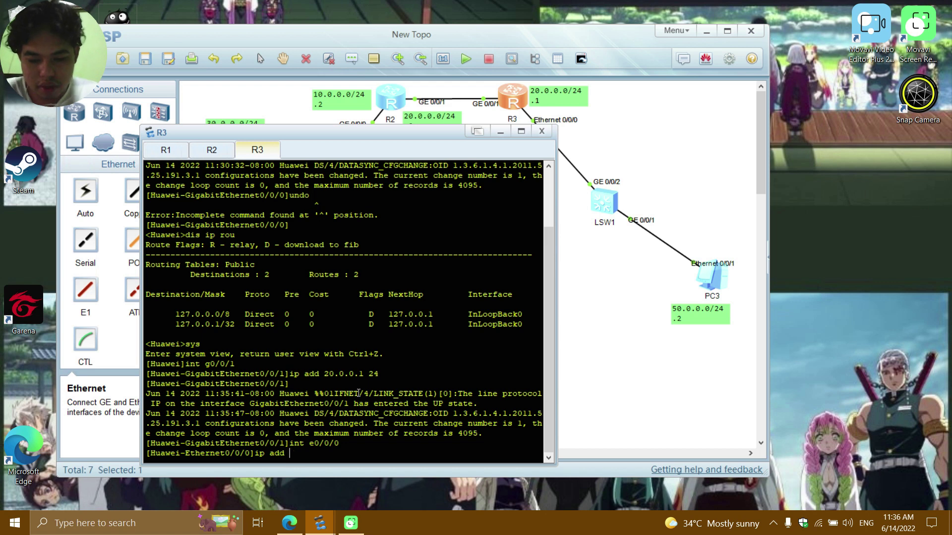
text(.0)
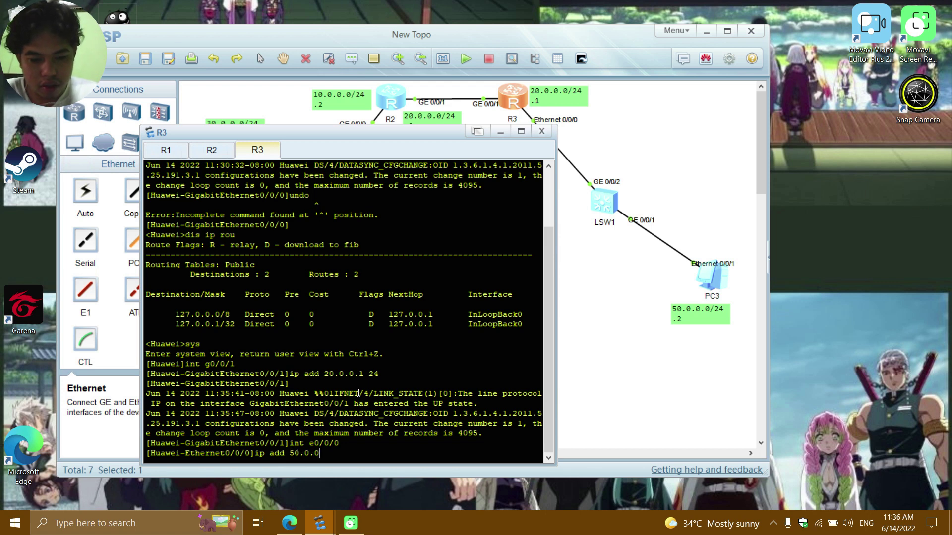
text(.1 24)
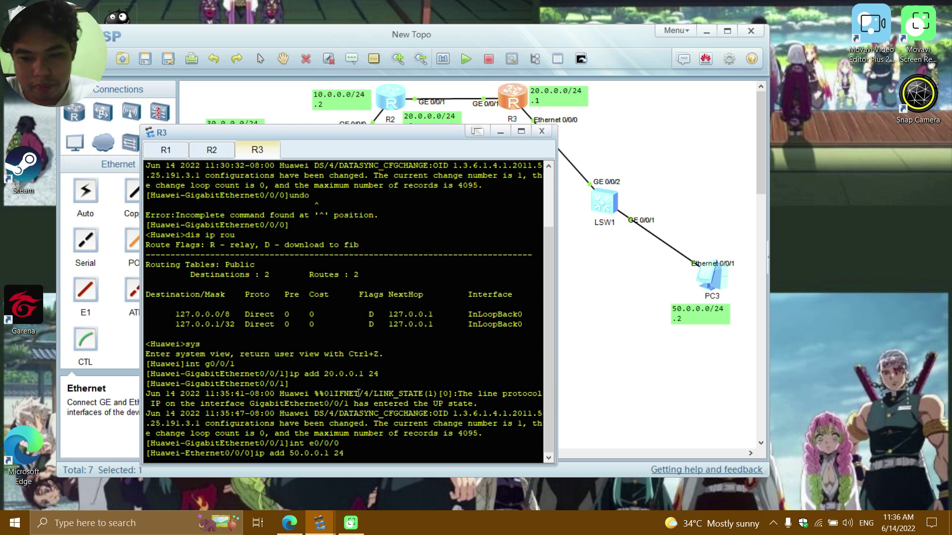
key(Return)
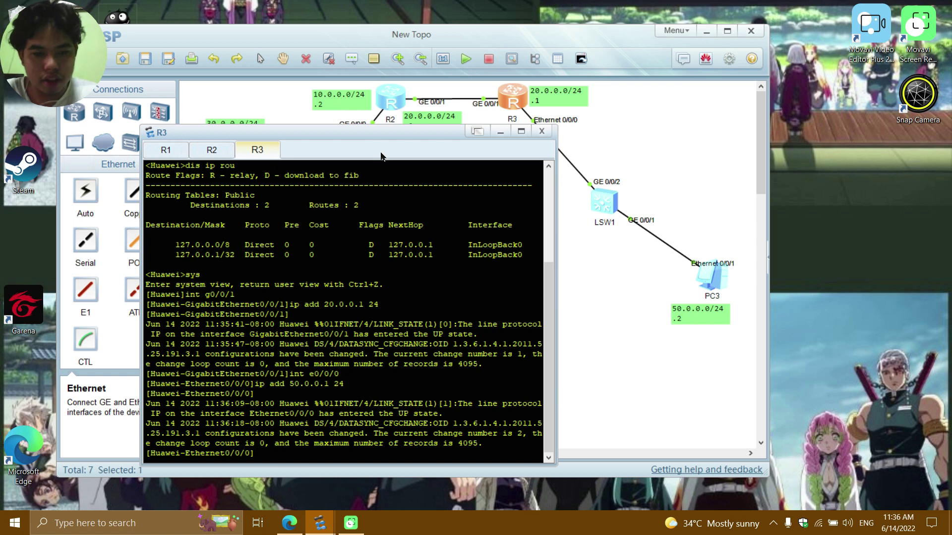
- Display R3's routing table with dis ip rou and examine the routes for its configured interfaces
drag(620, 197, 733, 165)
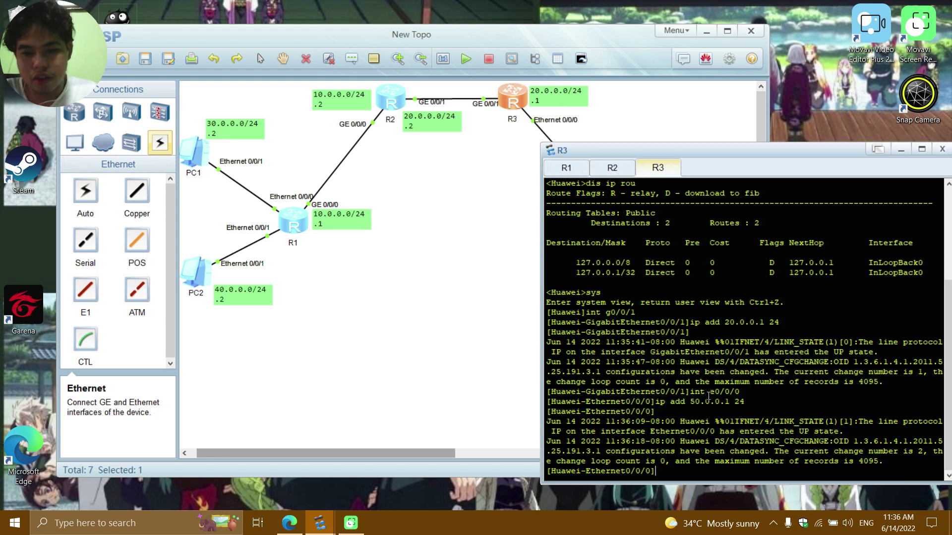
text(dis )
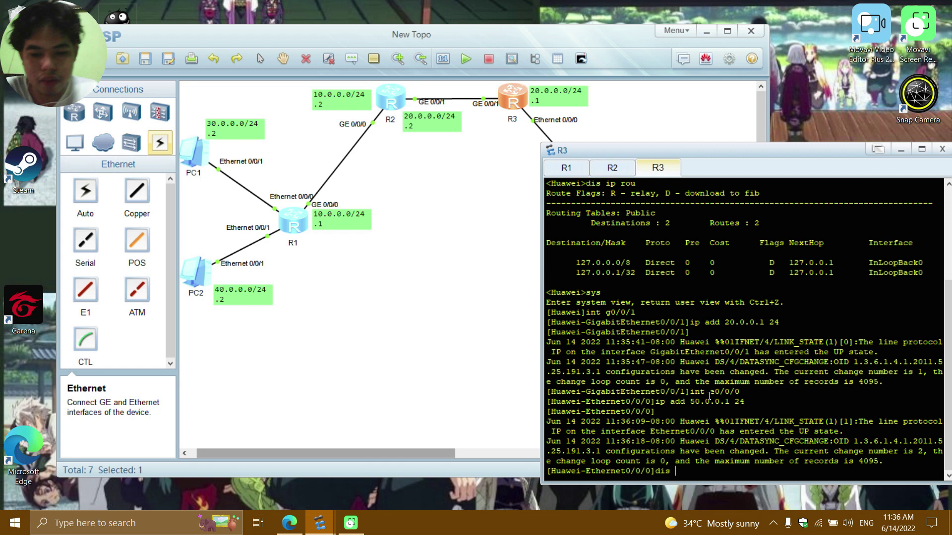
text(ip rou)
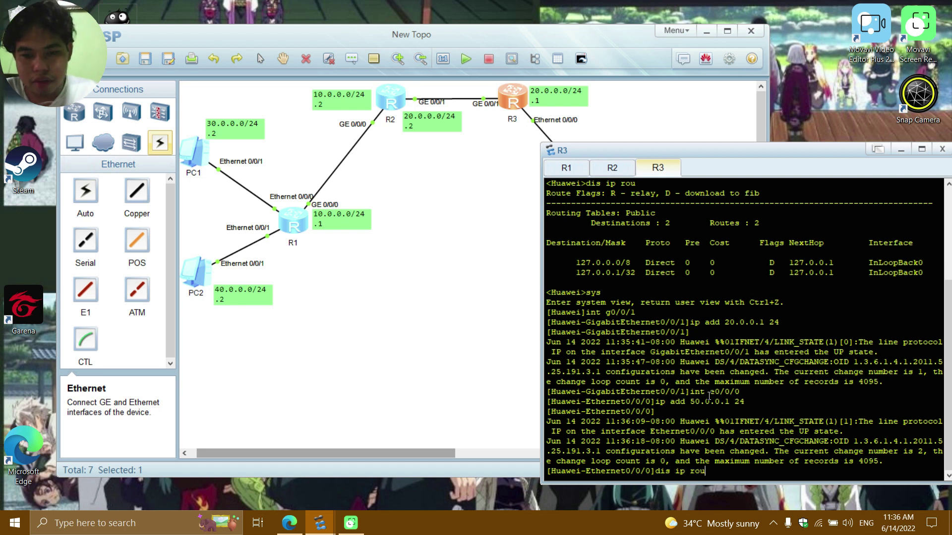
key(Return)
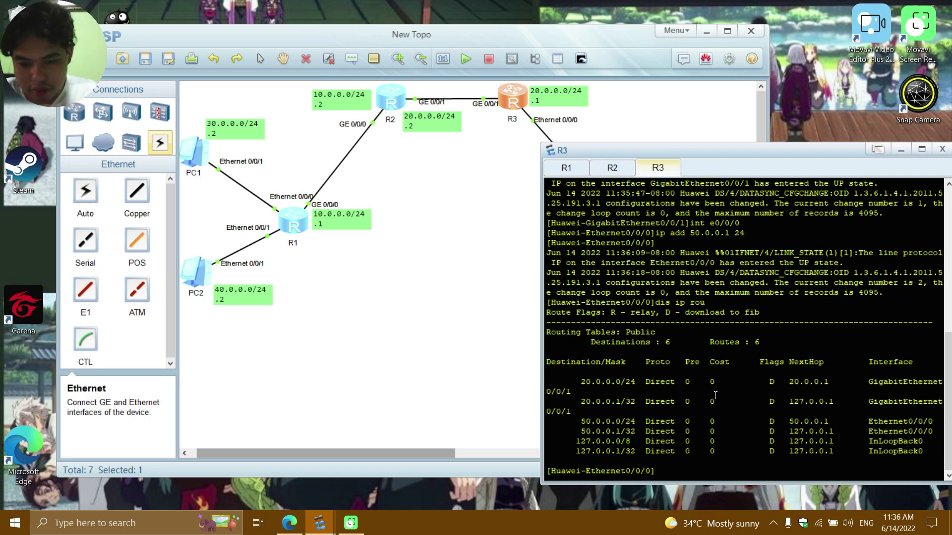
- Start RIP process 1 on R1 and set it to version 2
click(561, 171)
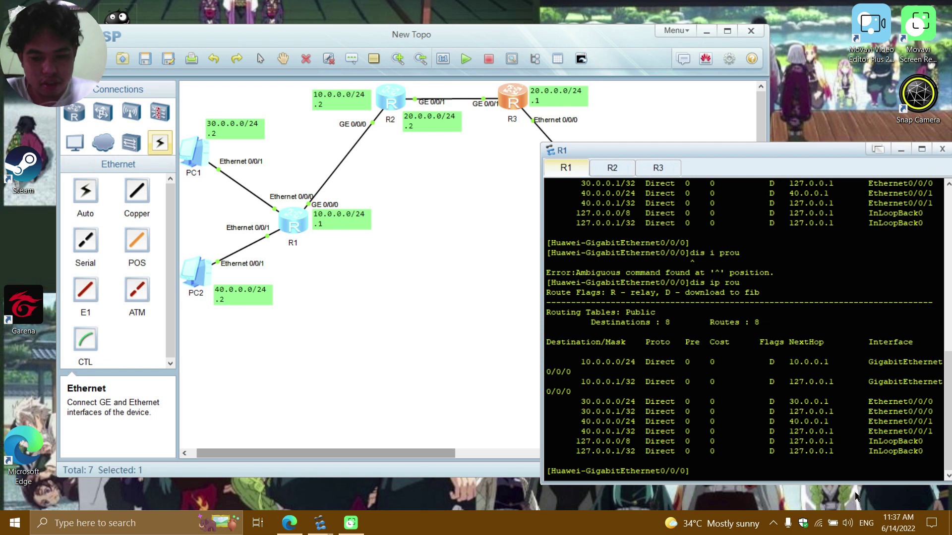
click(719, 470)
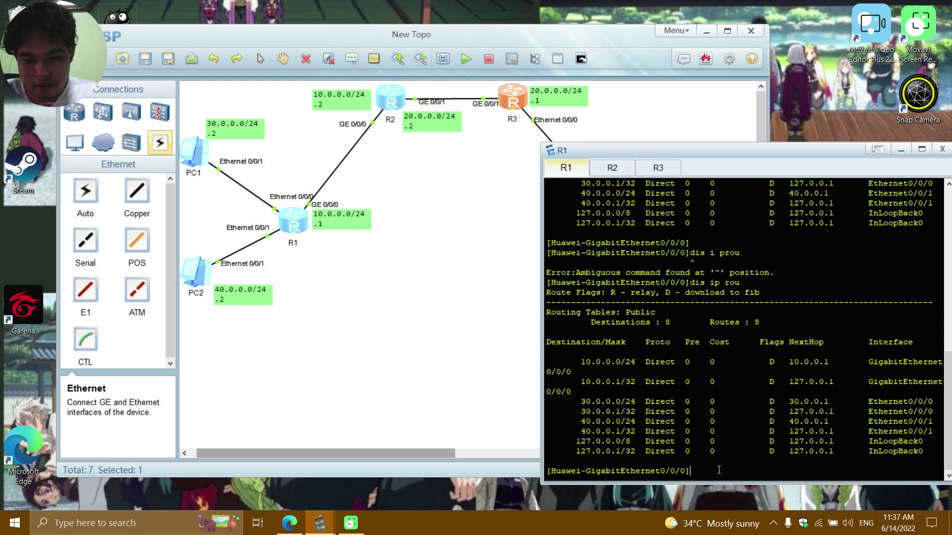
text(rip 1)
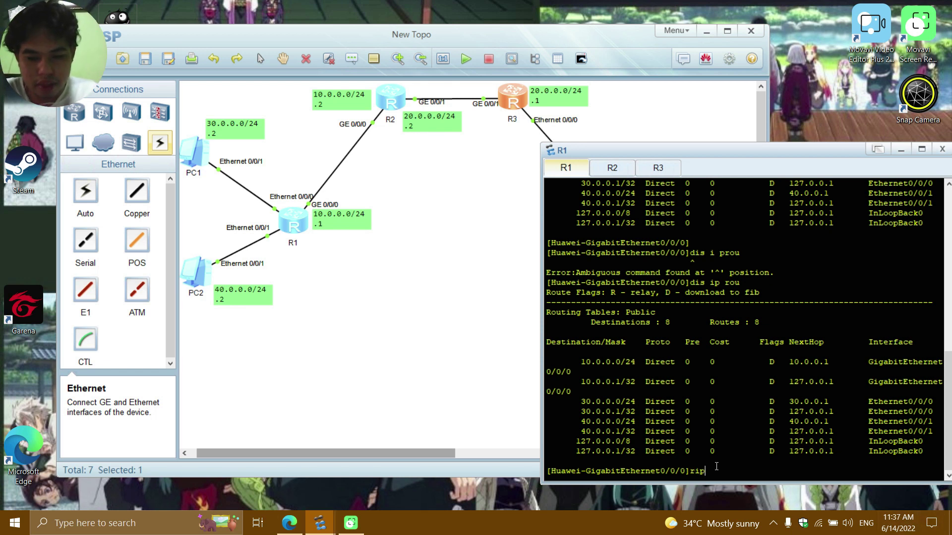
key(Return)
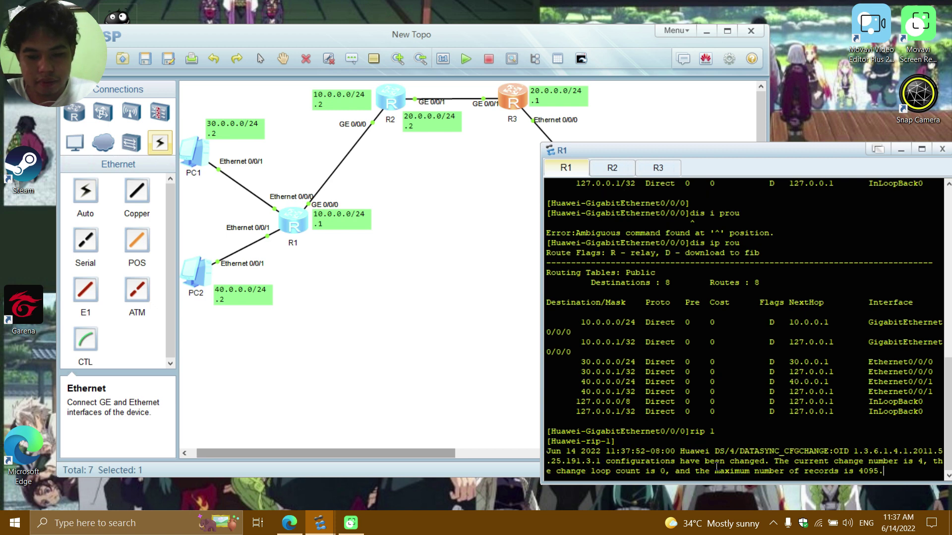
key(Return)
text(version 2)
key(Return)
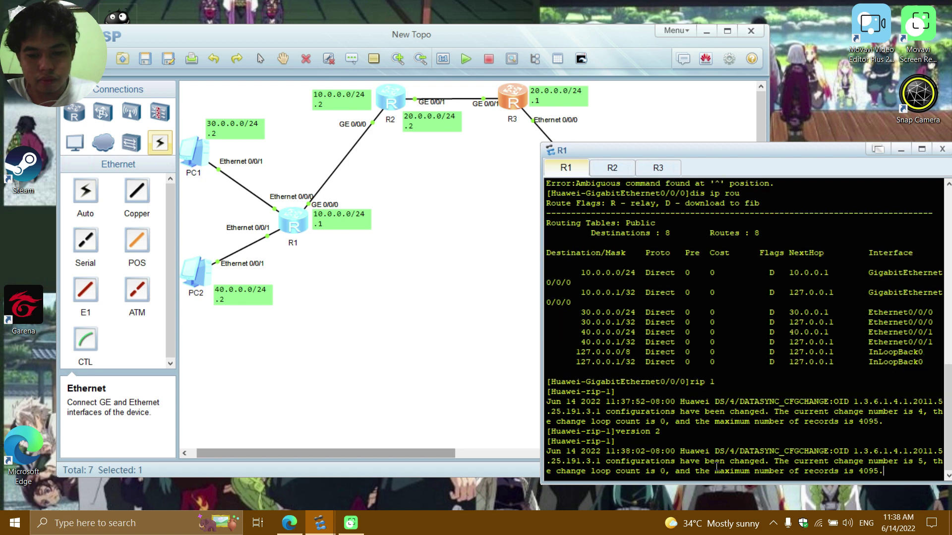
- Add network 10.0.0.0 to R1's RIP process 1
text(network)
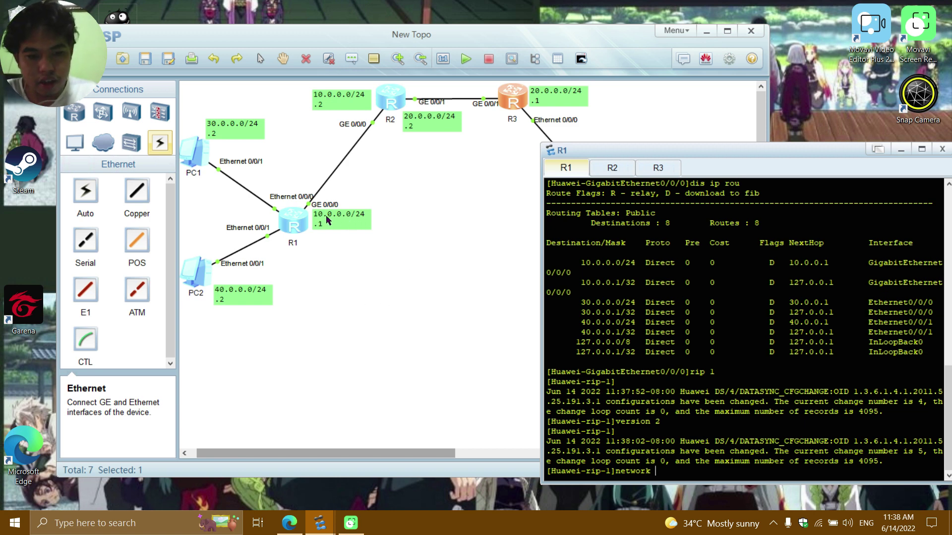
text(10)
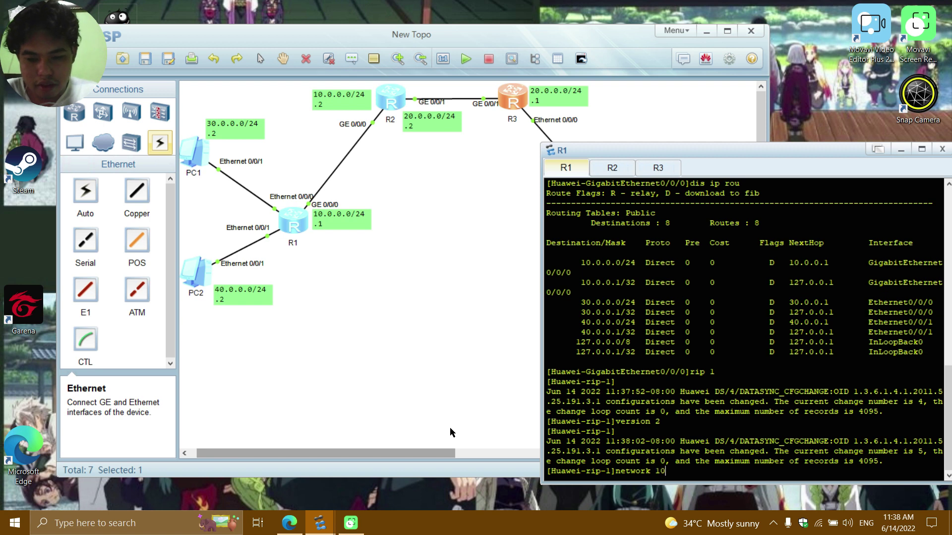
text(.0.0.0)
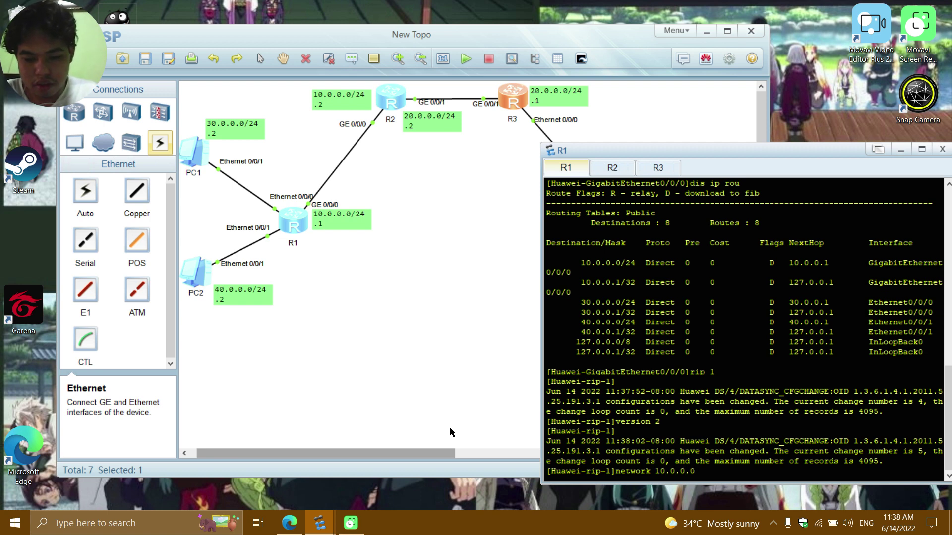
key(Return)
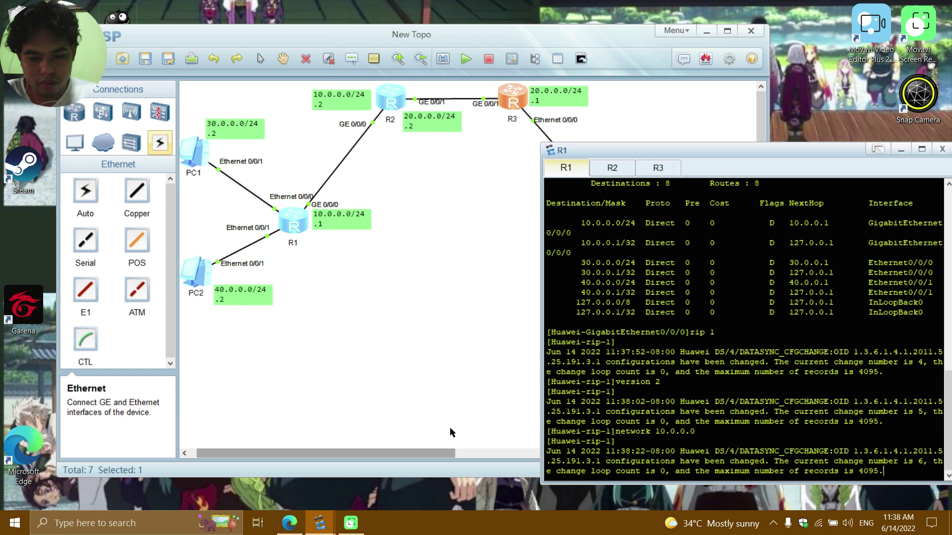
- Add network 30.0.0.0 to R1's RIP process 1
text(netw)
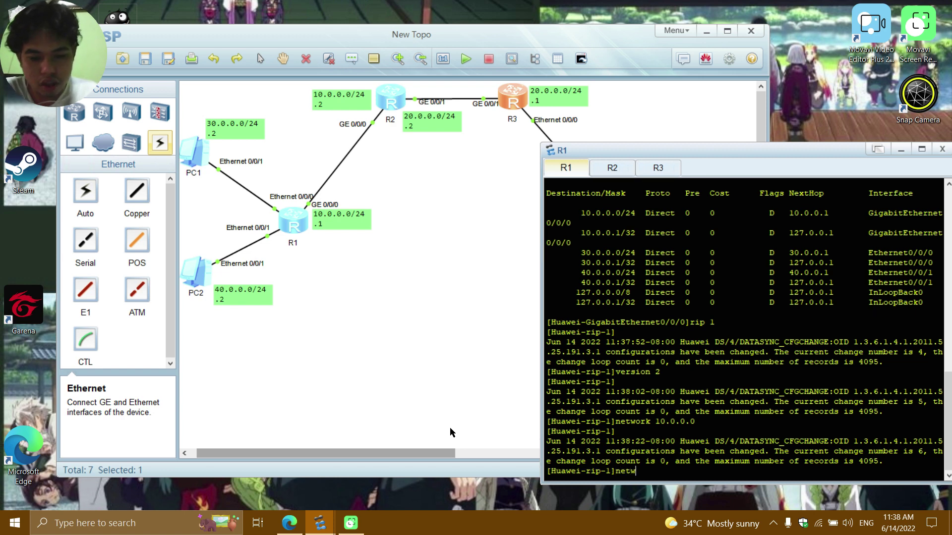
text(ork)
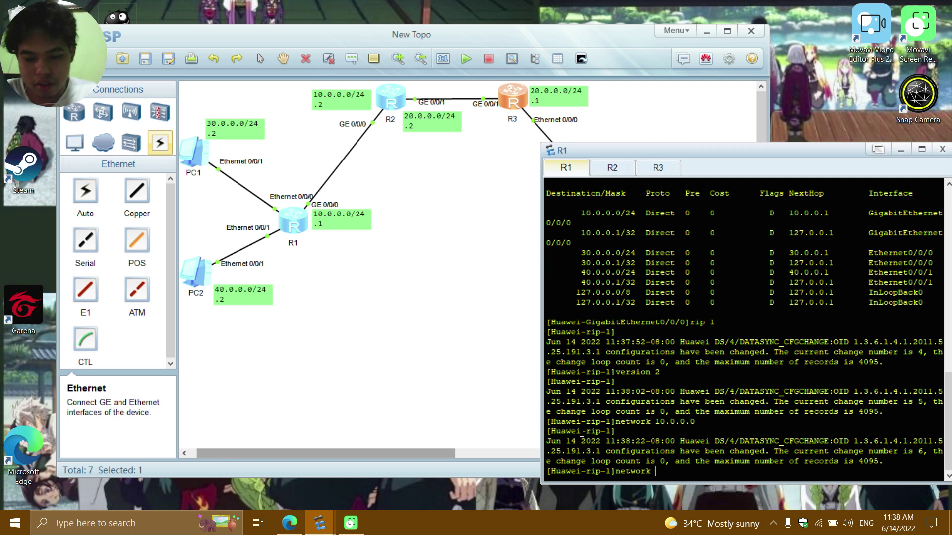
text( 30.0)
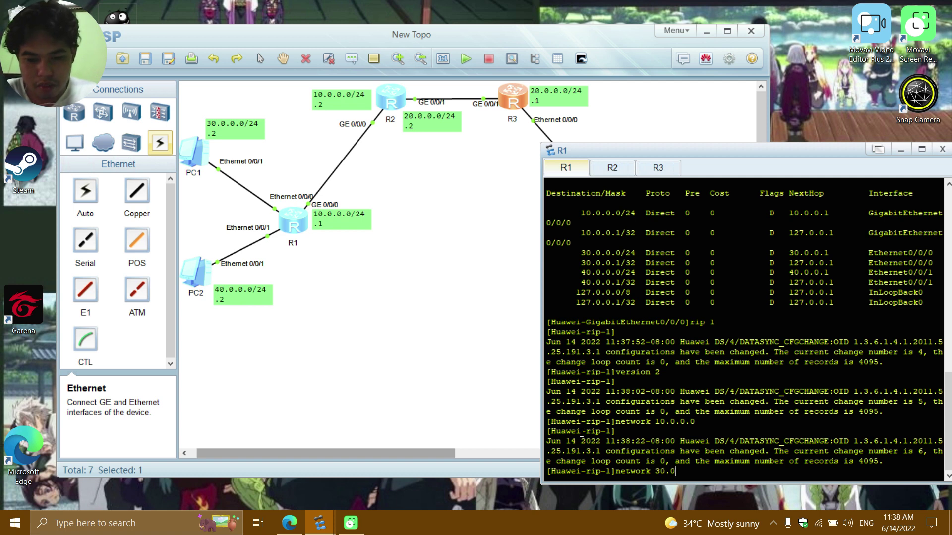
text(.0.0)
key(Return)
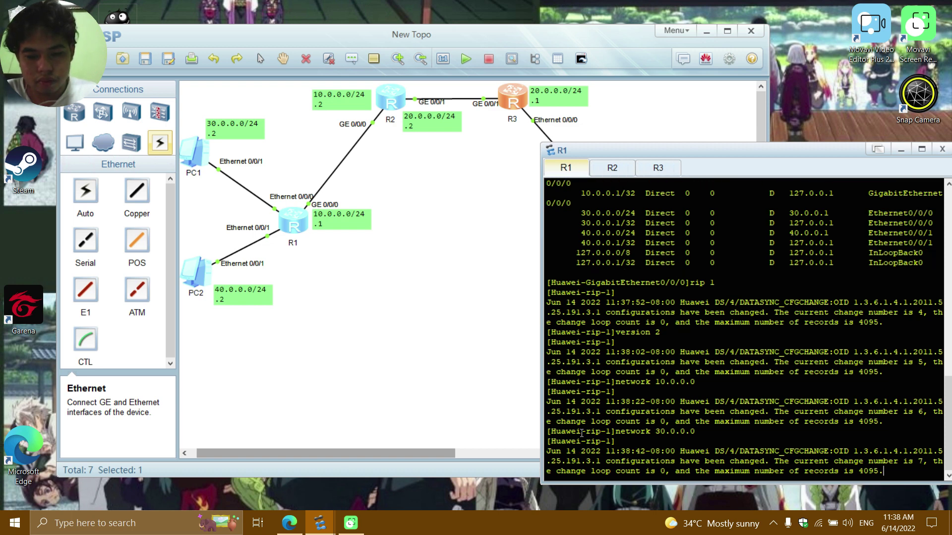
- Add network 40.0.0.0 to R1's RIP process 1
text(n)
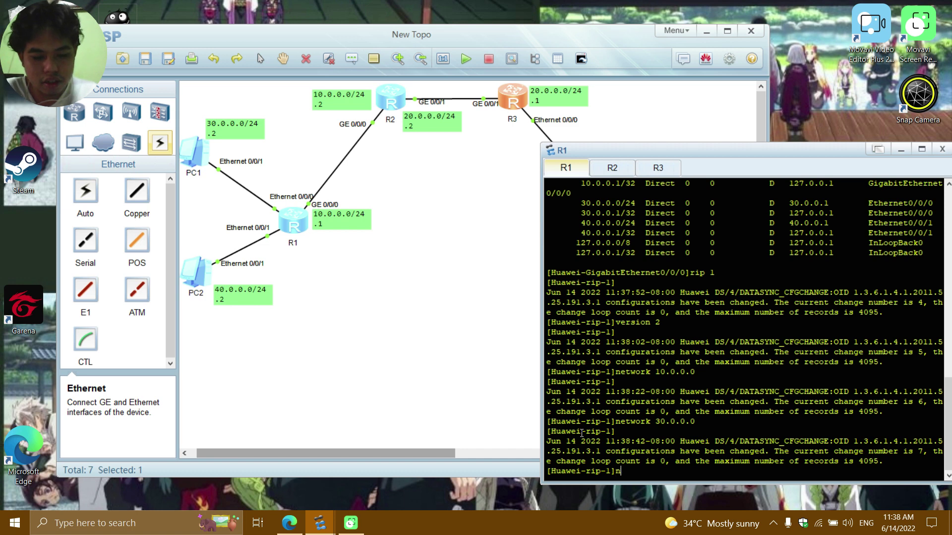
text(etwork)
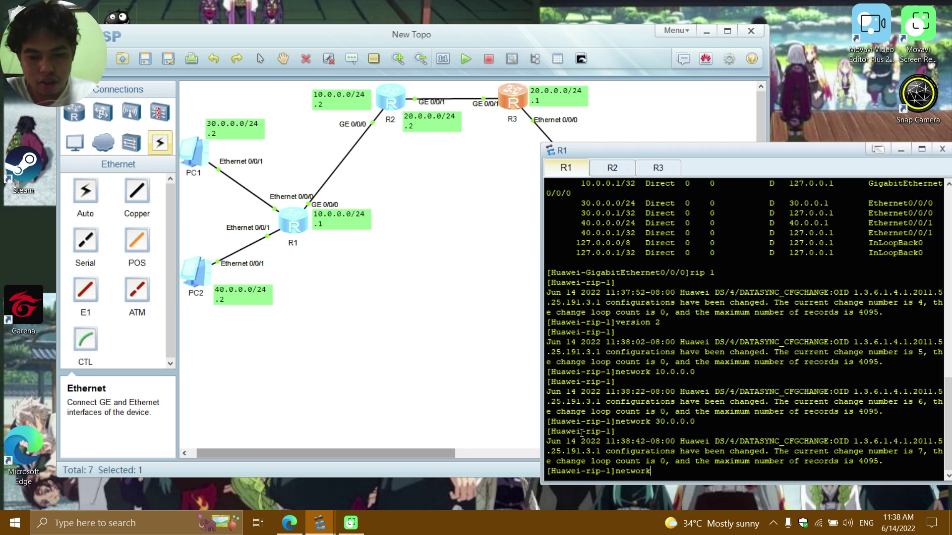
text( 40)
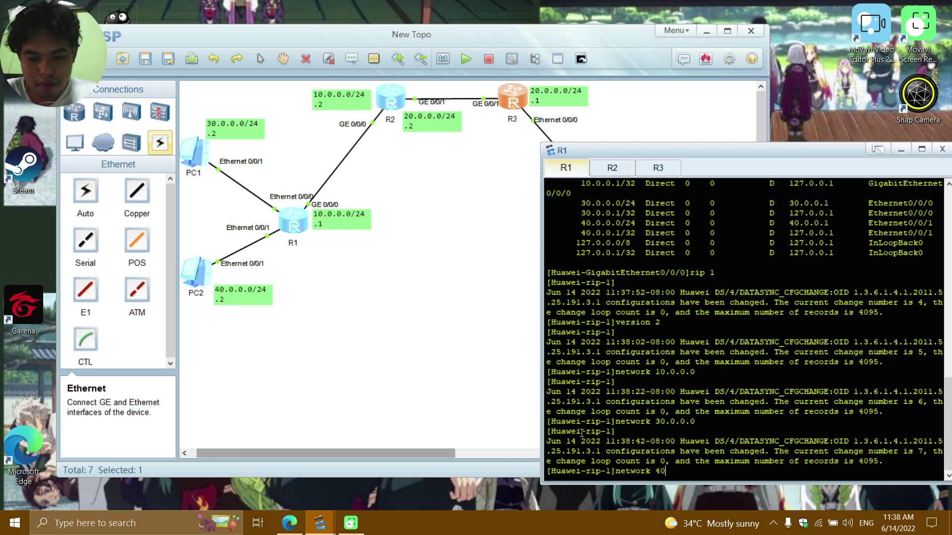
text(.0.0.0)
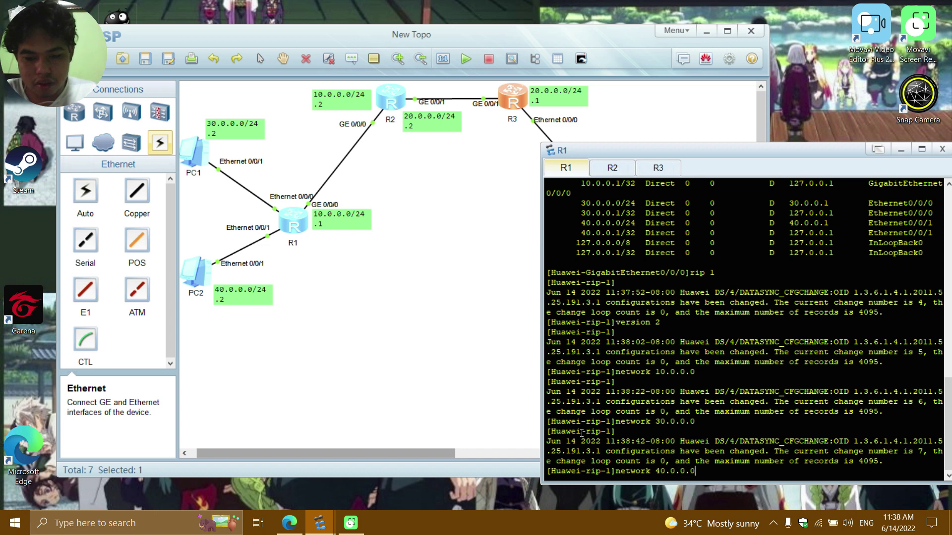
key(Return)
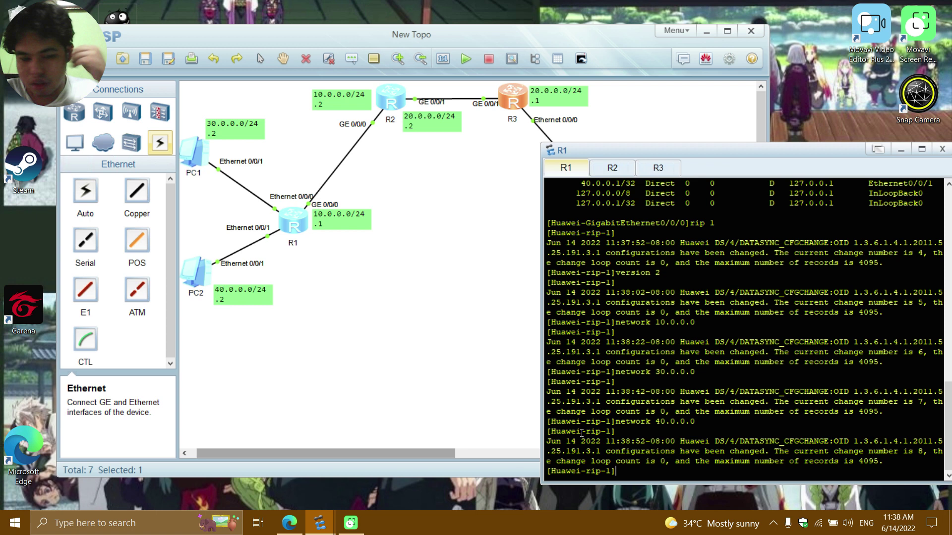
- Display R1's routing table with dis ip rou and examine the protocol listed for each route
text(dis ipro)
key(BackSpace)
key(BackSpace)
text(rou)
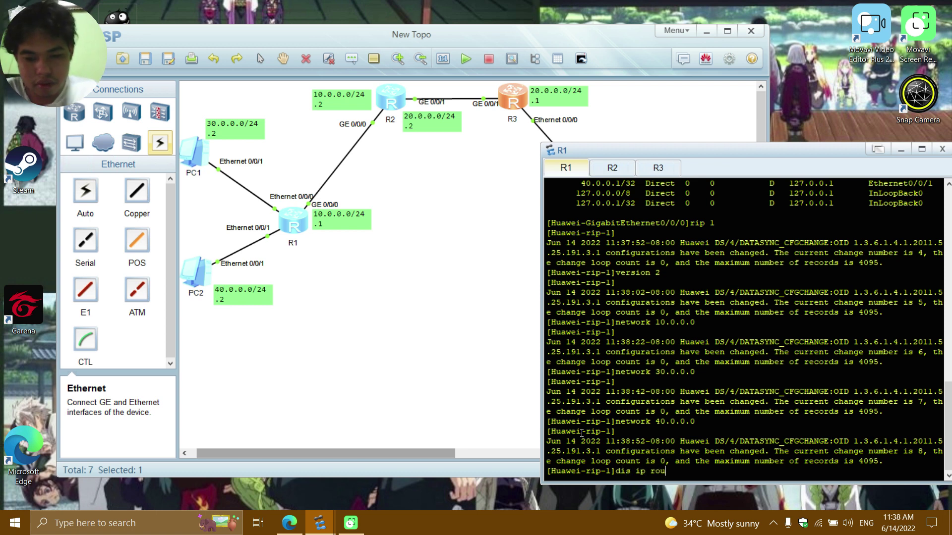
key(Return)
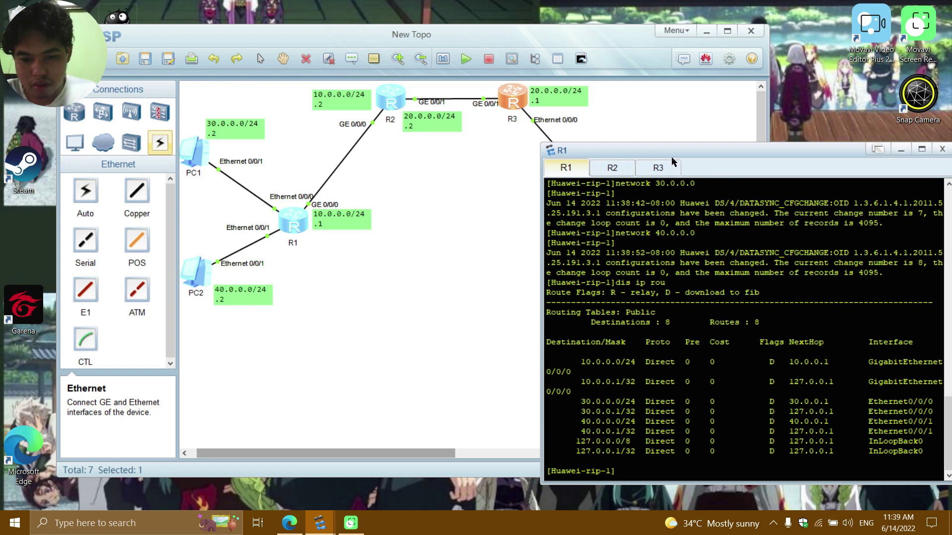
drag(669, 151, 633, 112)
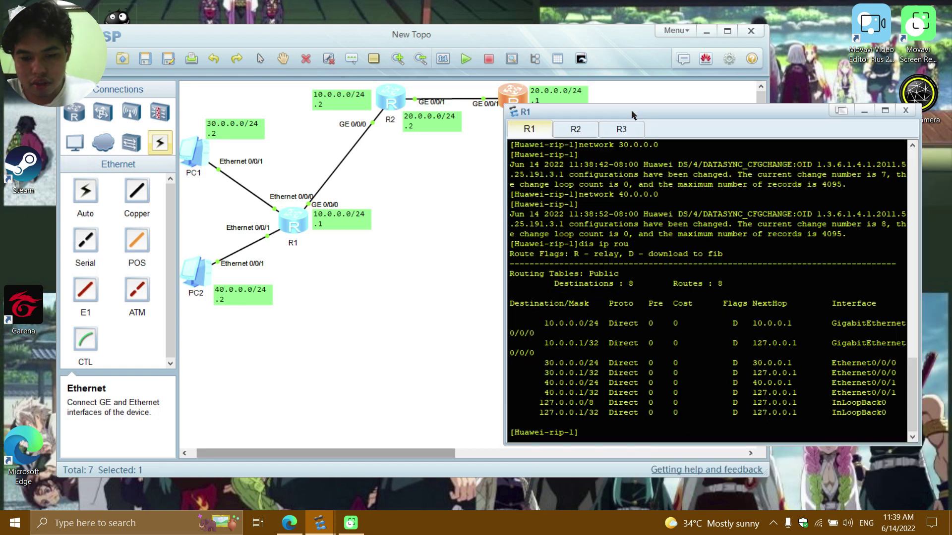
drag(610, 321, 655, 407)
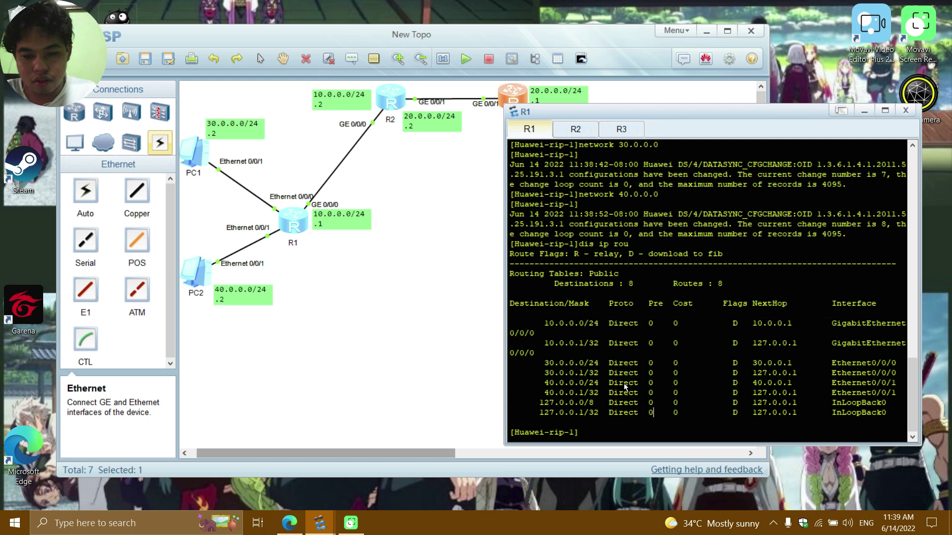
drag(609, 322, 640, 413)
click(611, 378)
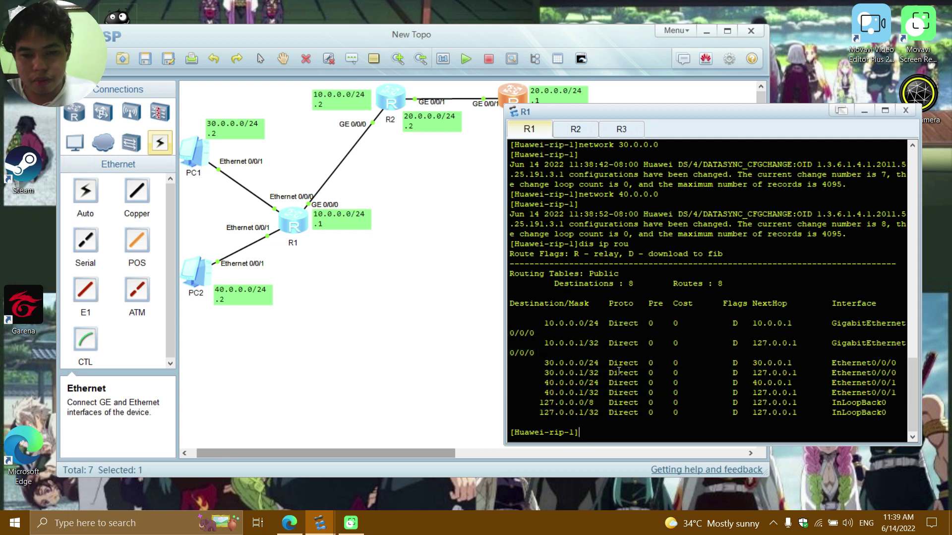
- Leave interface view on R2 with quit, start RIP process 1 and set it to version 2
drag(586, 130, 620, 130)
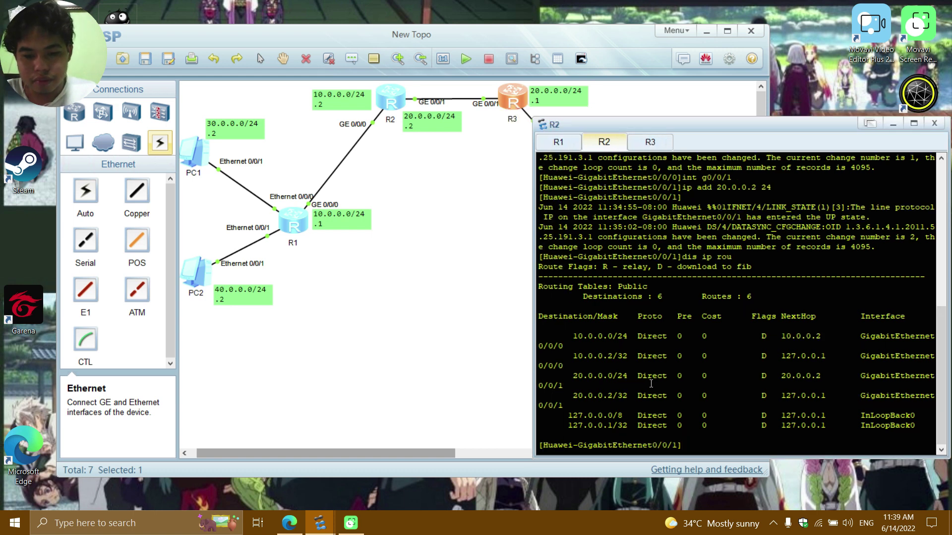
key(Return)
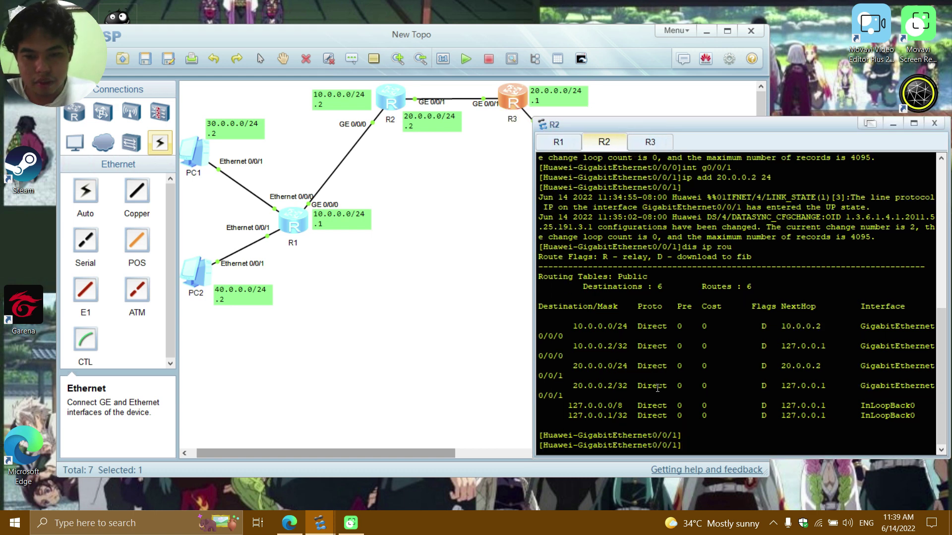
text(quit)
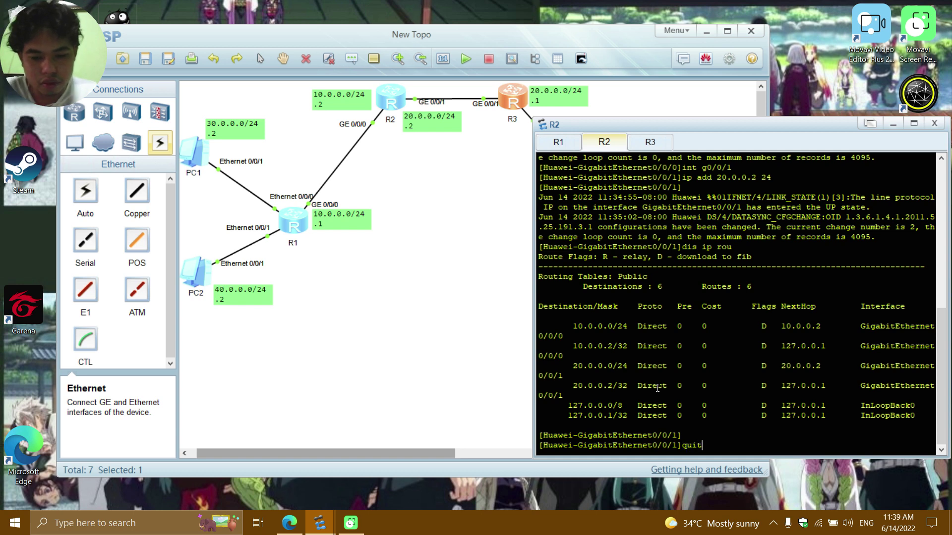
key(Return)
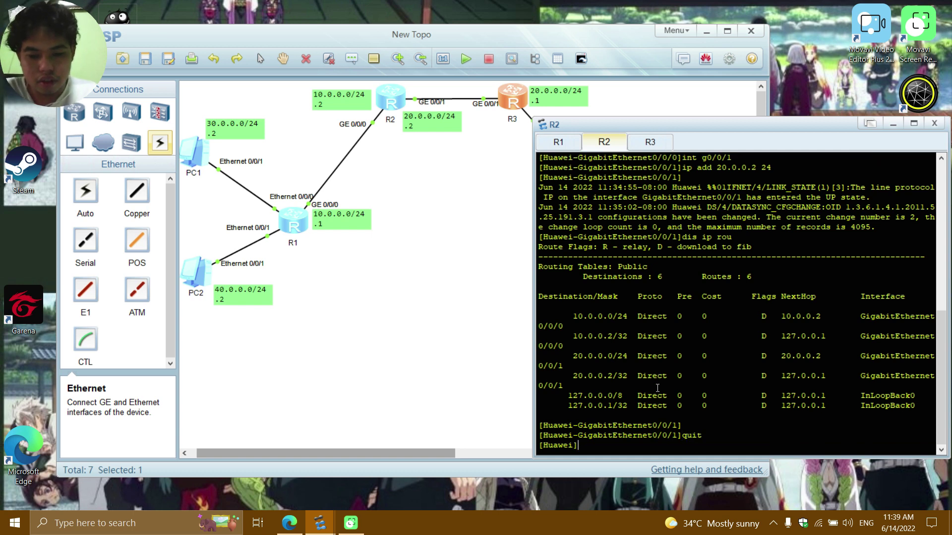
text(rip 1)
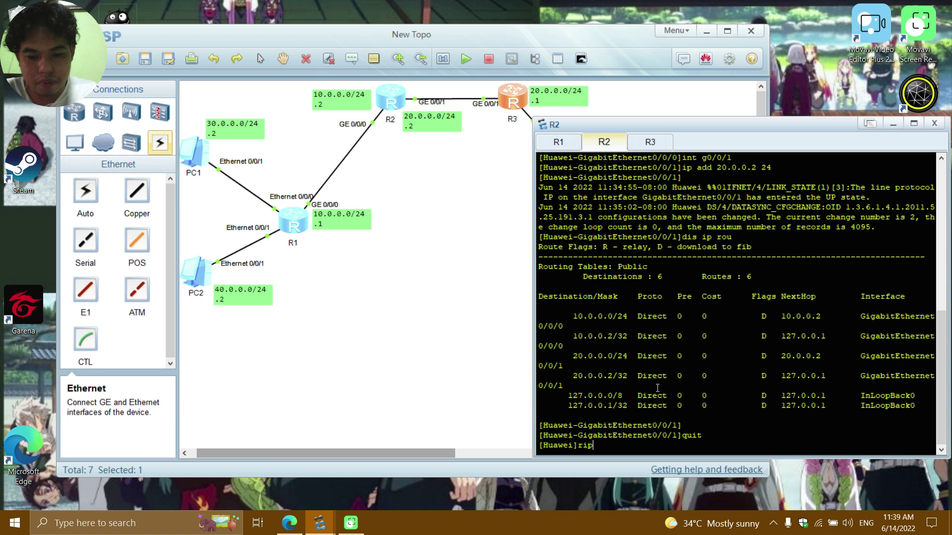
key(Return)
text(version 2)
key(Return)
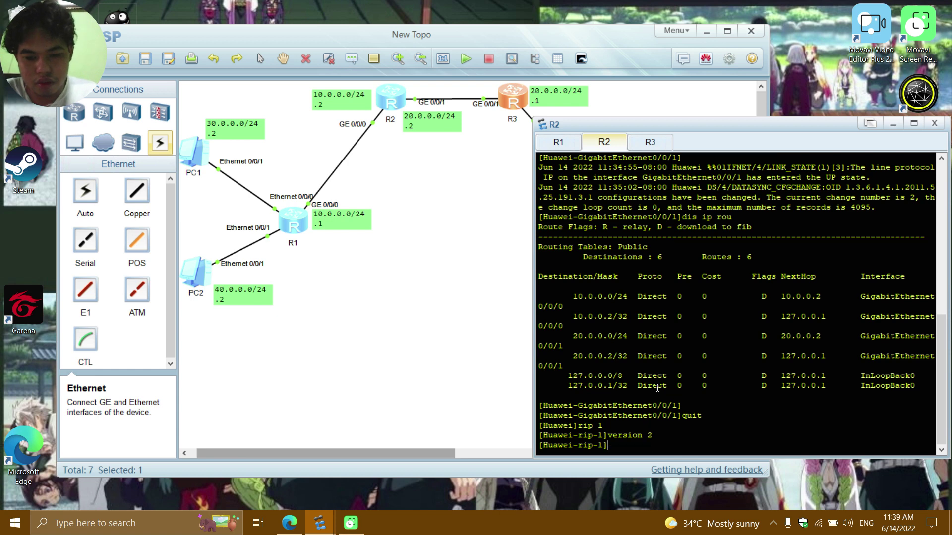
key(Return)
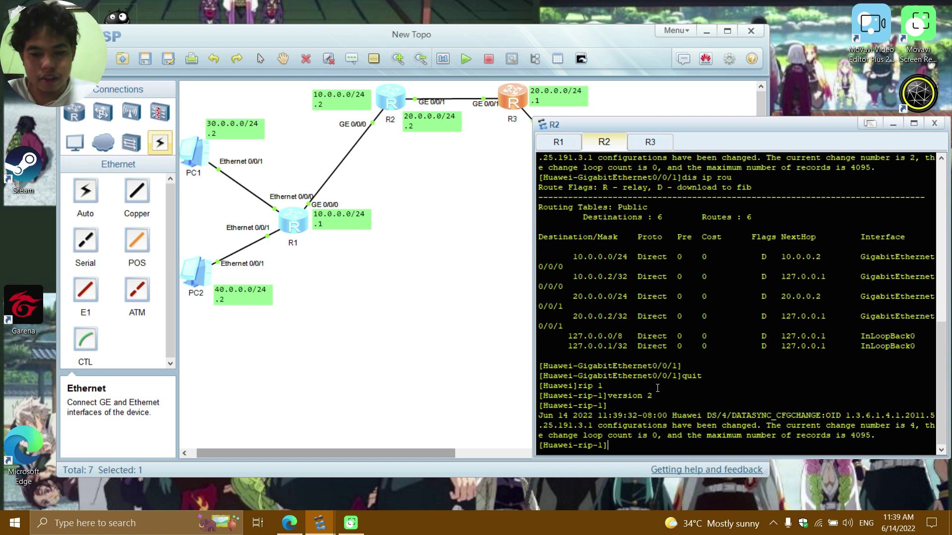
- Add network 10.0.0.0 to R2's RIP process 1
text(network)
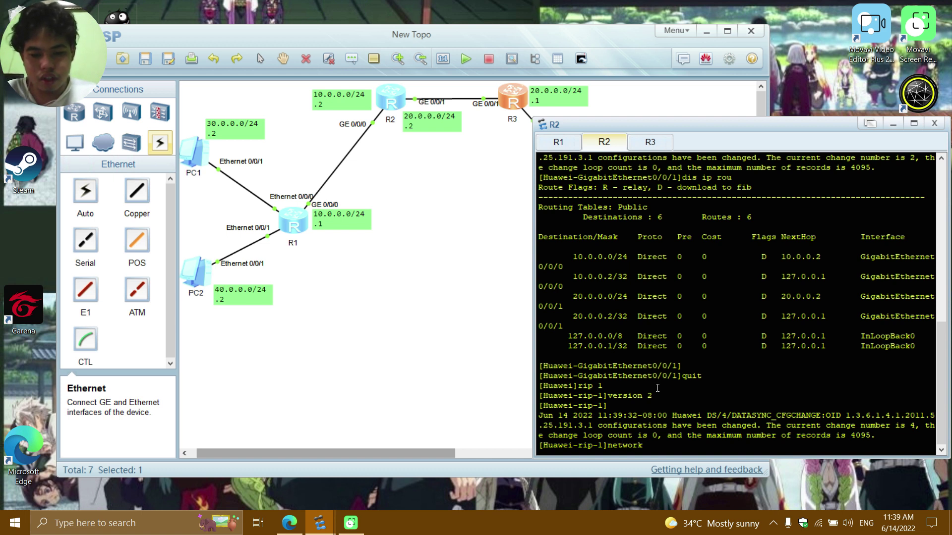
text(1)
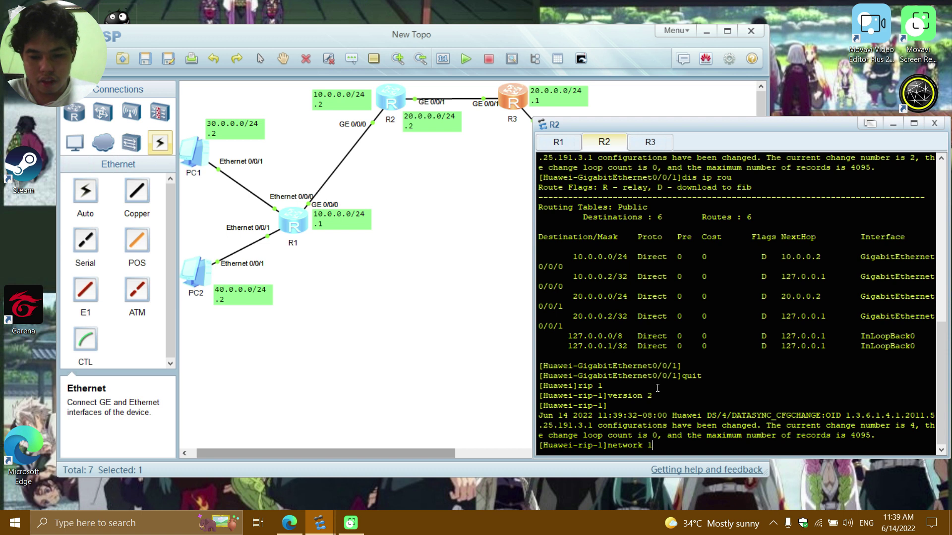
text(0.0.0.0)
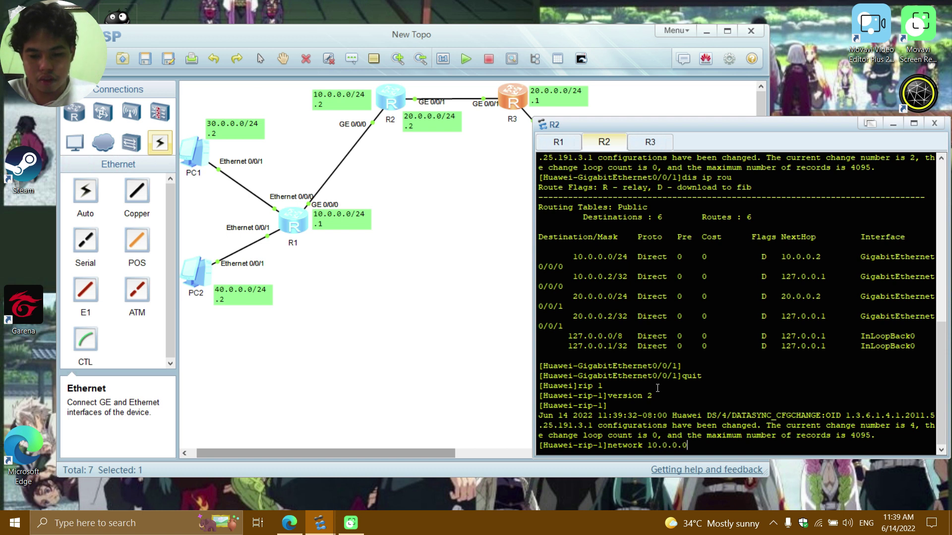
key(Return)
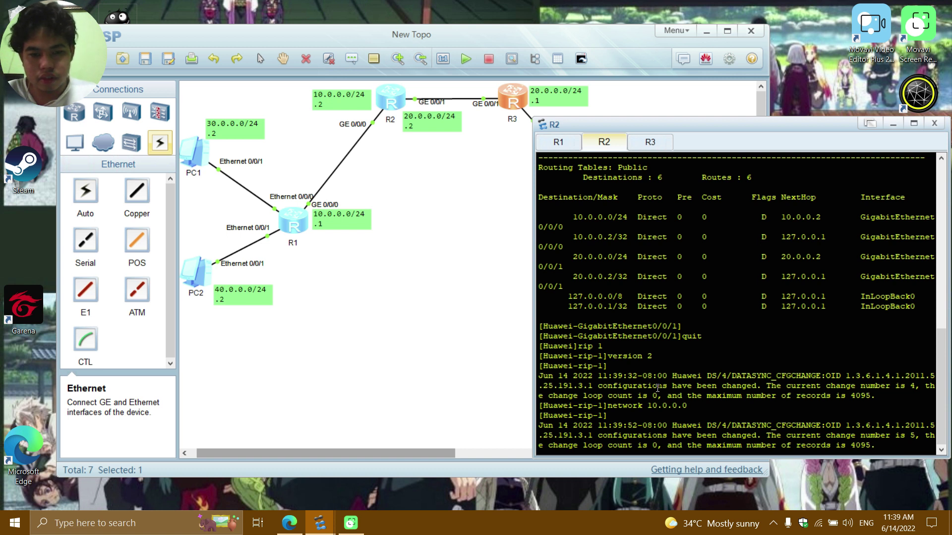
- Add network 20.0.0.0 to R2's RIP process 1
key(Return)
text(network)
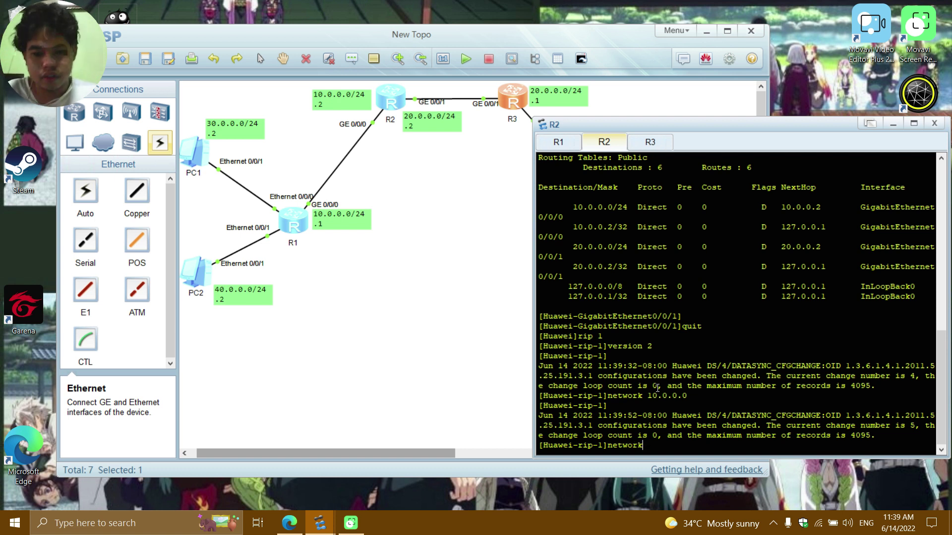
text( 20.0.0.0)
key(Return)
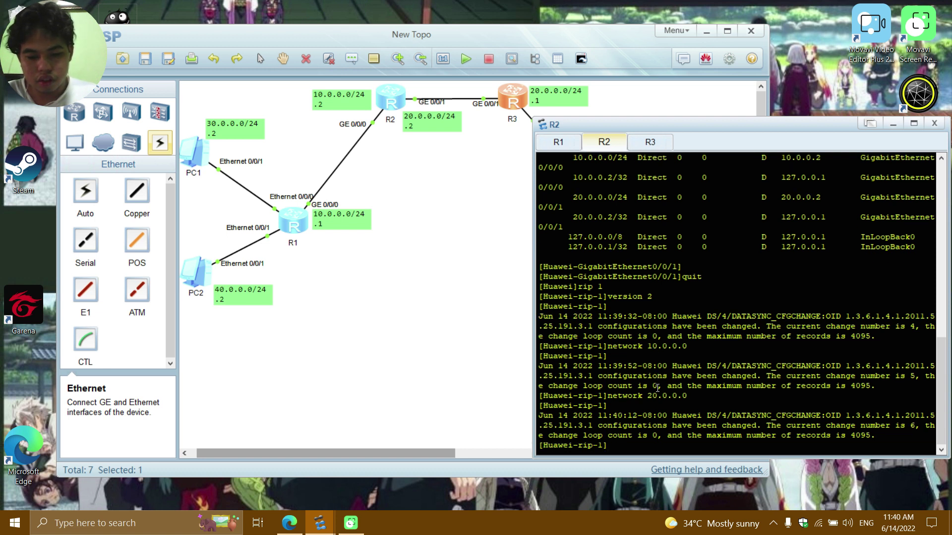
- Review R2's console output, comparing the routing table shown before the RIP configuration with the new dis ip rou listing
scroll(657, 387, up, 3)
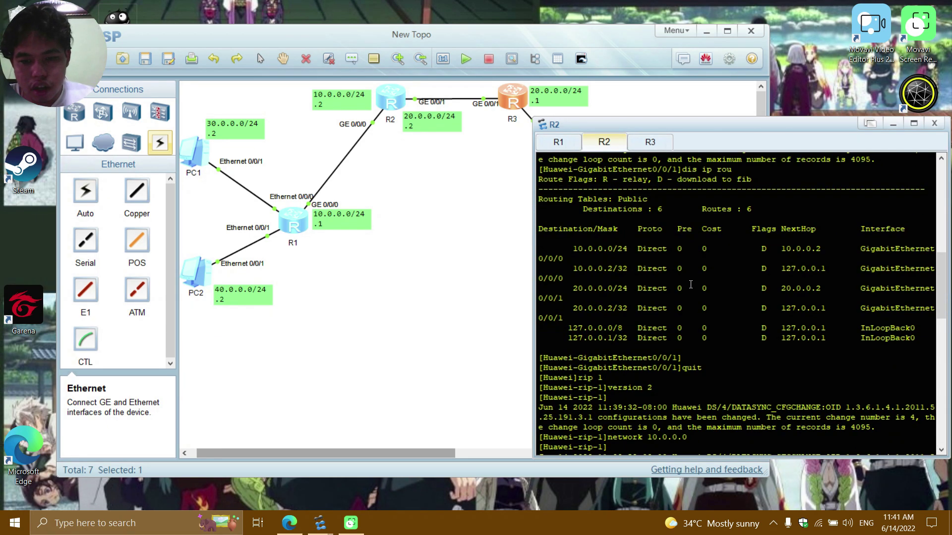
scroll(690, 284, down, 4)
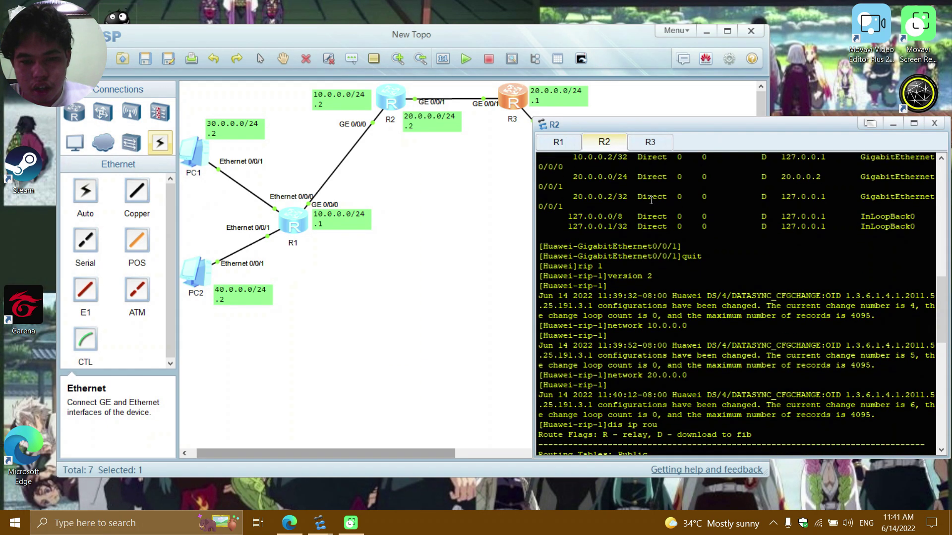
scroll(655, 207, down, 2)
- Leave the Ethernet0/0/0 interface view on R3 with quit, start RIP process 1 and set it to version 2
click(650, 144)
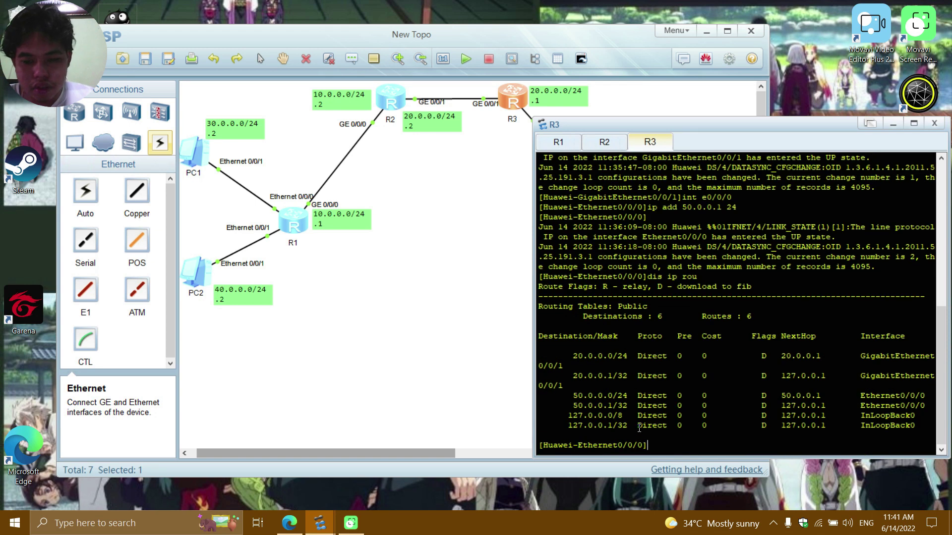
text(quit)
key(Return)
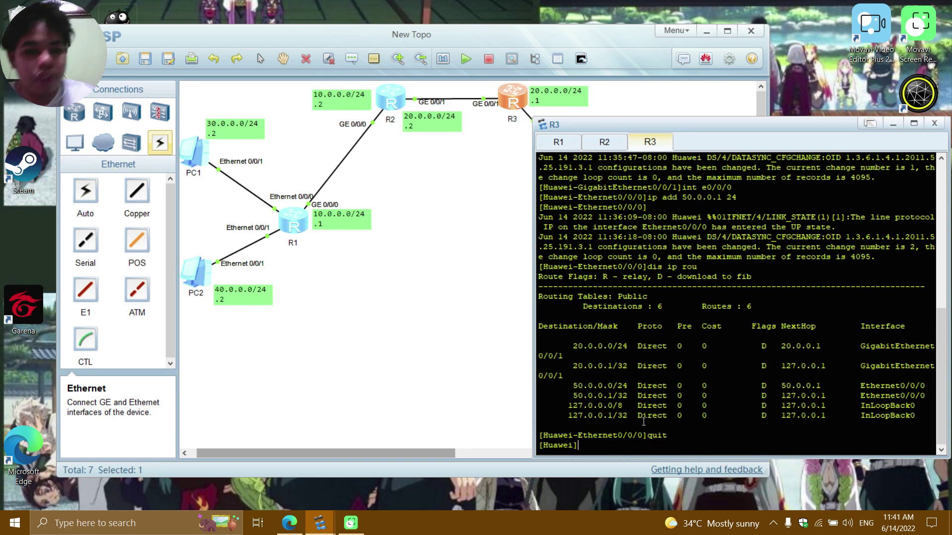
text(rip 1)
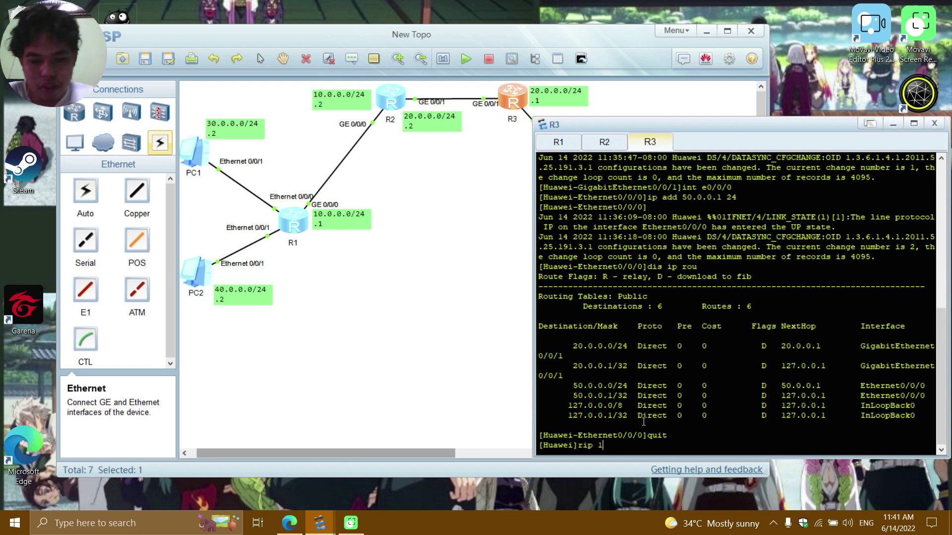
key(Return)
text(veris)
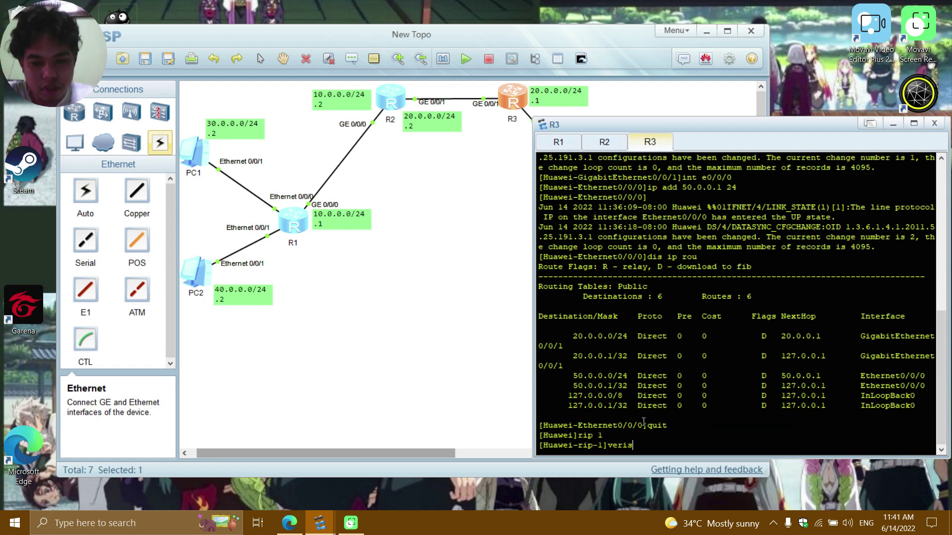
key(BackSpace)
key(BackSpace)
text(sio)
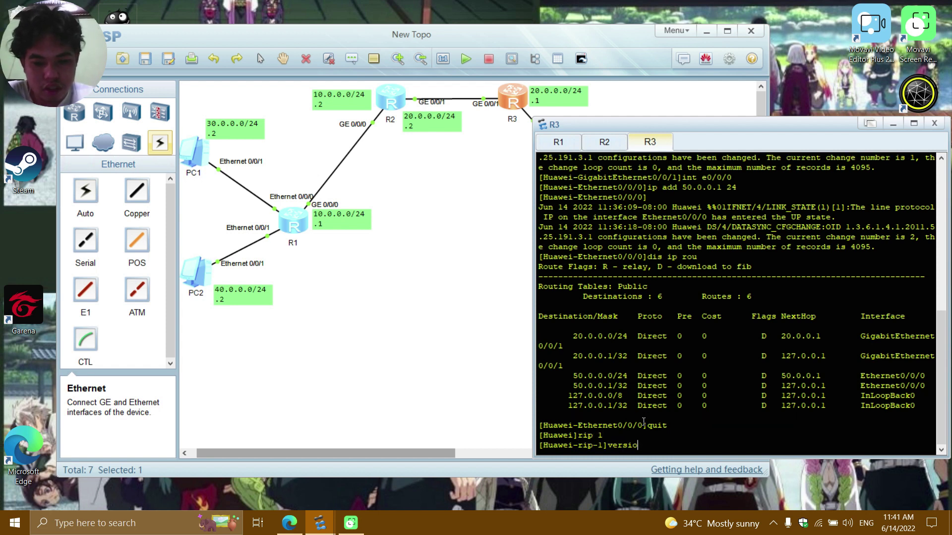
text(n 2)
key(Return)
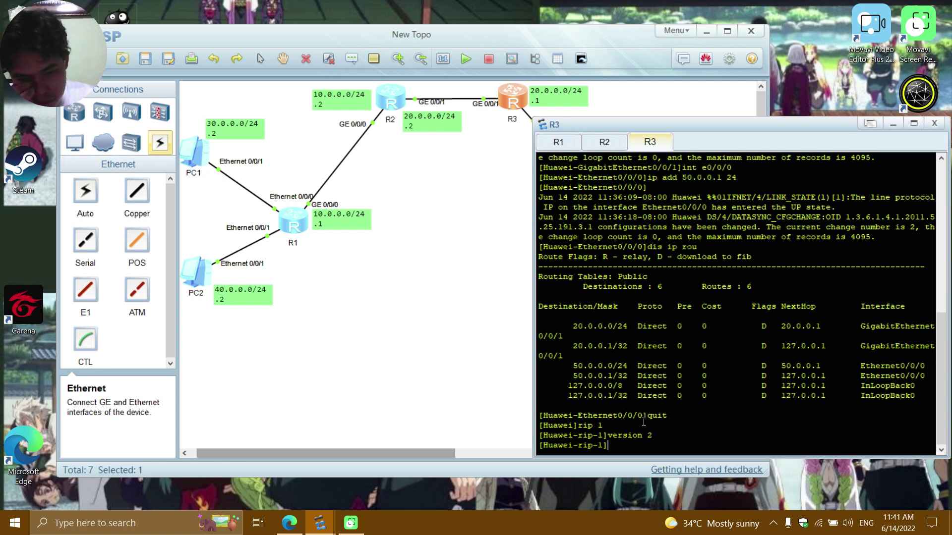
key(Return)
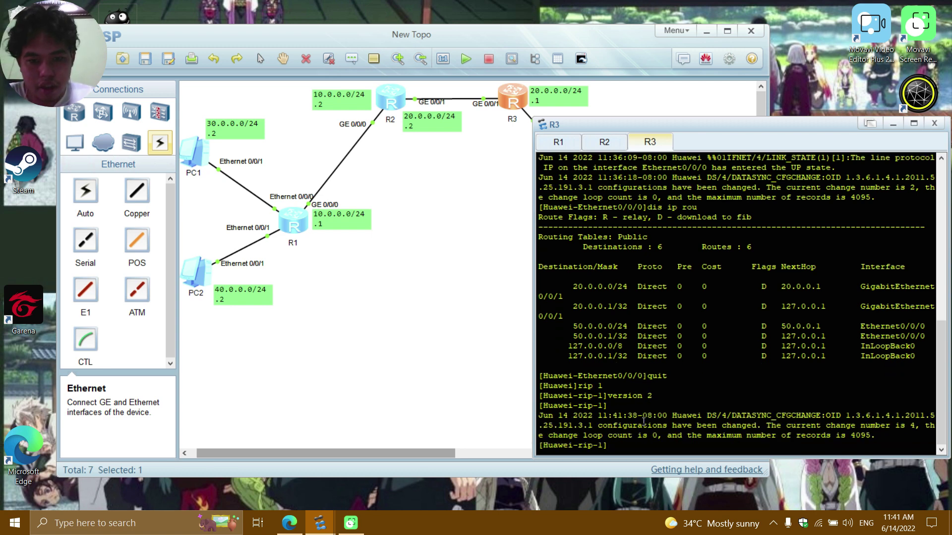
- Add network 20.0.0.0 to R3's RIP process 1
text(nete)
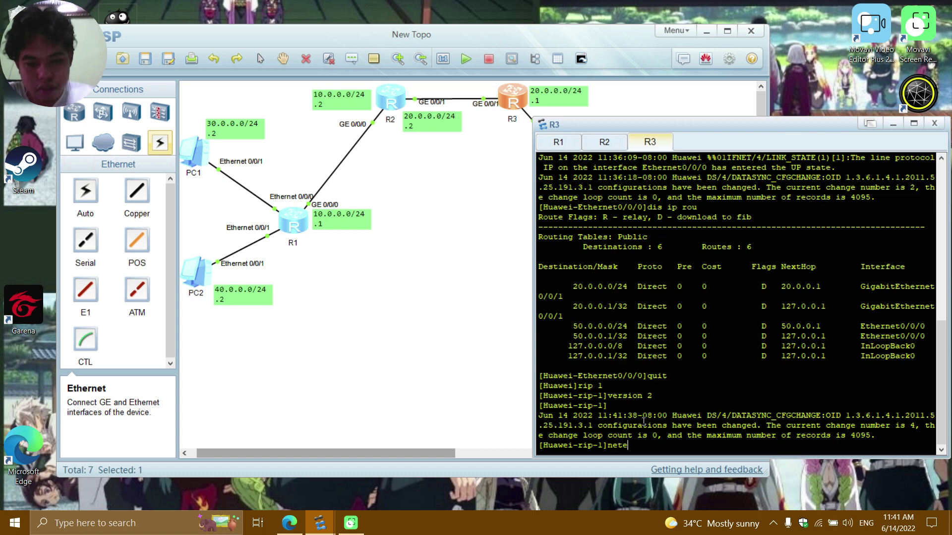
key(BackSpace)
text(work )
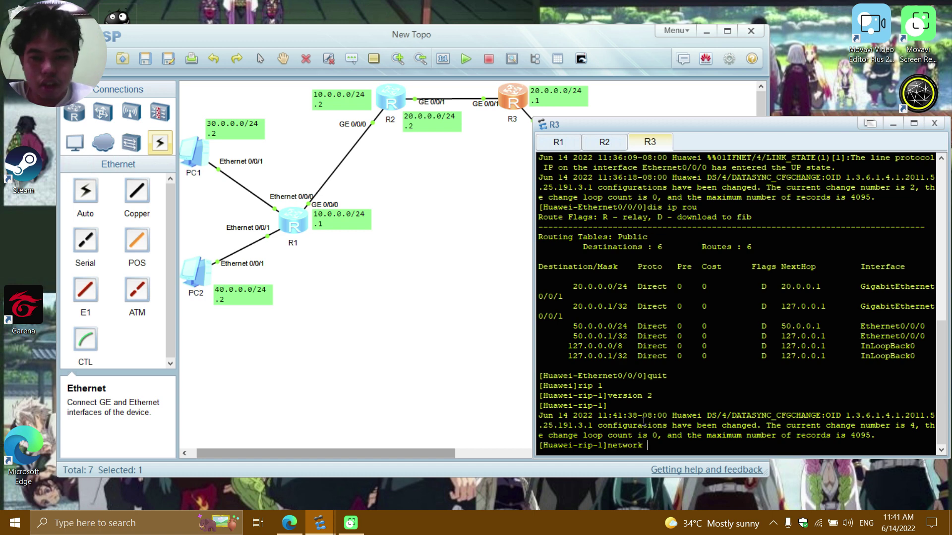
text(20.0.0.0)
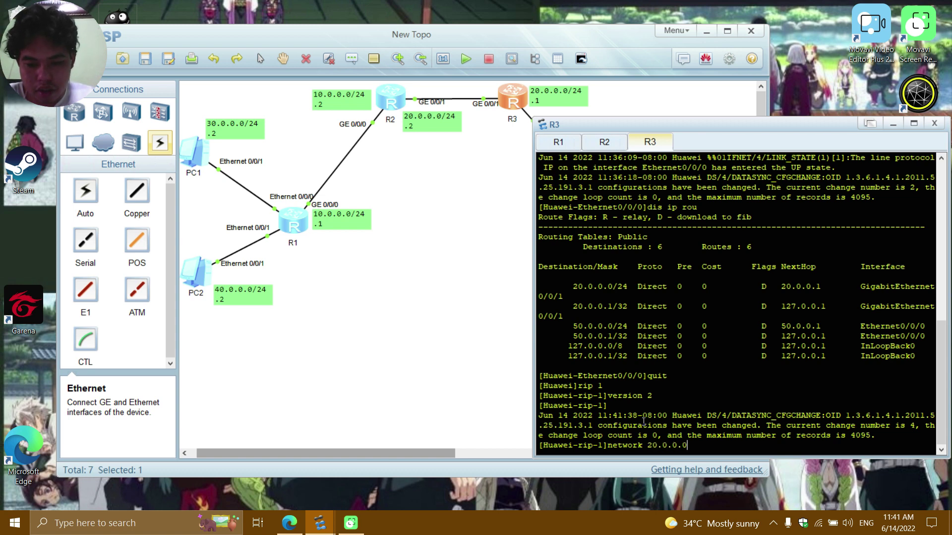
key(Return)
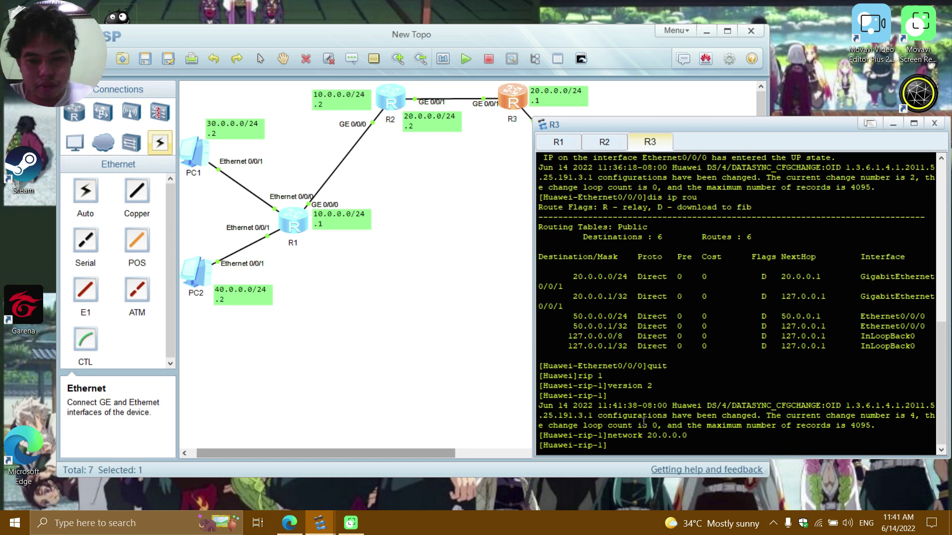
- Move the console window clear of PC3's address label and add network 50.0.0.0 to R3's RIP process 1
drag(739, 127, 386, 158)
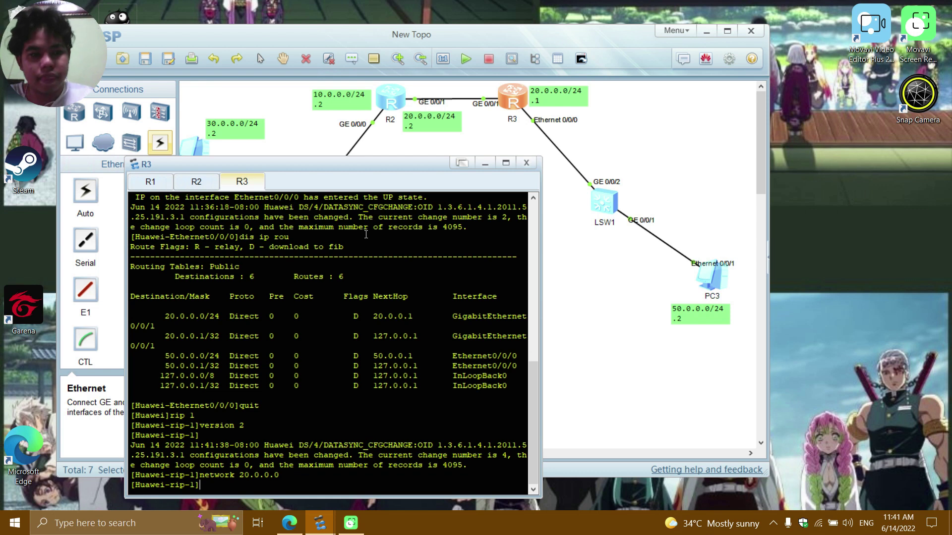
text(n)
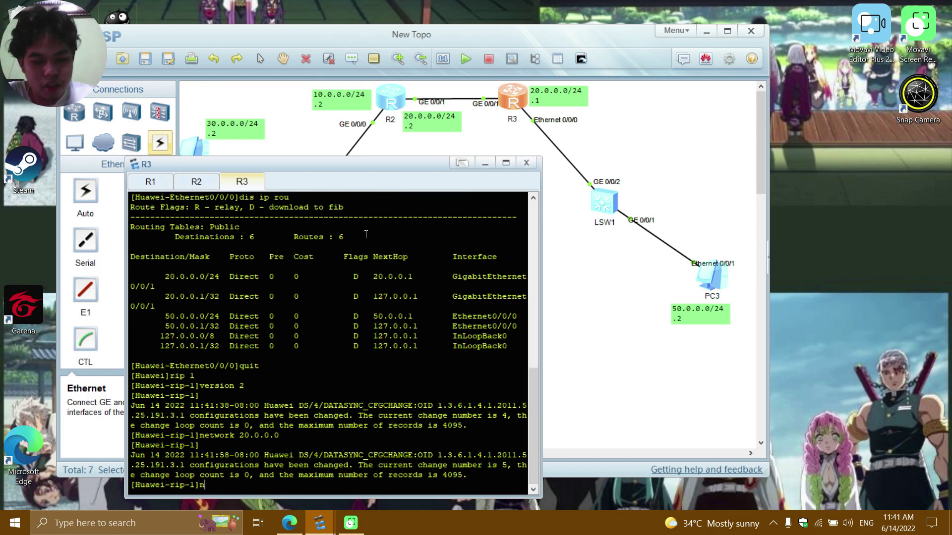
text(etwork)
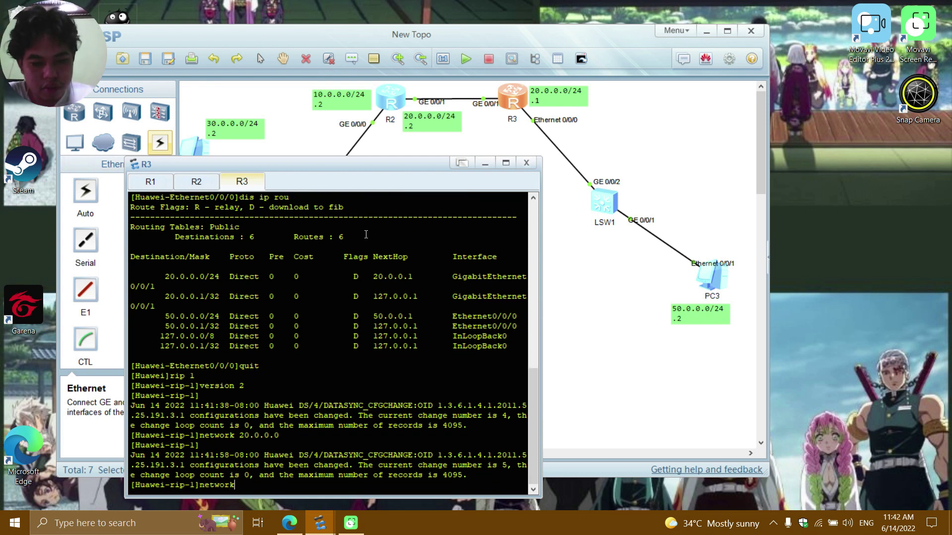
text( 50)
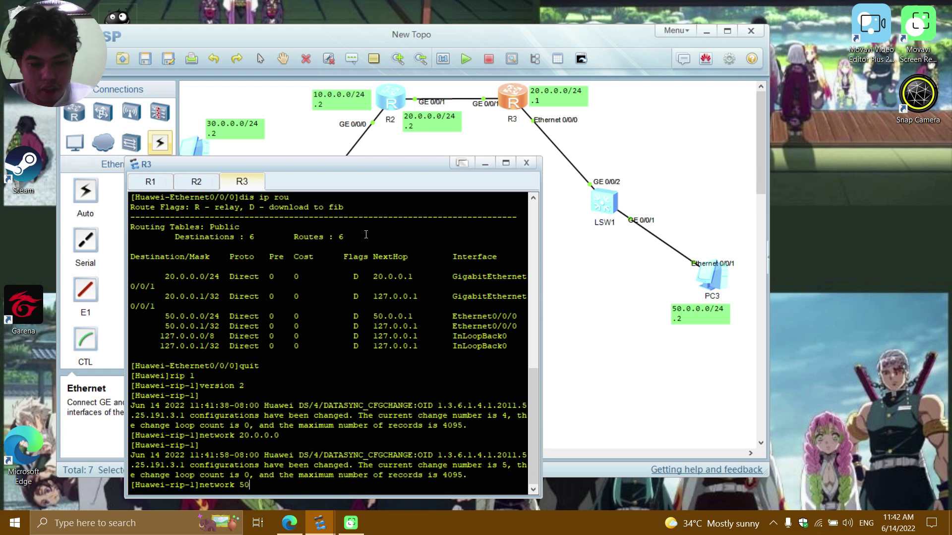
text(.)
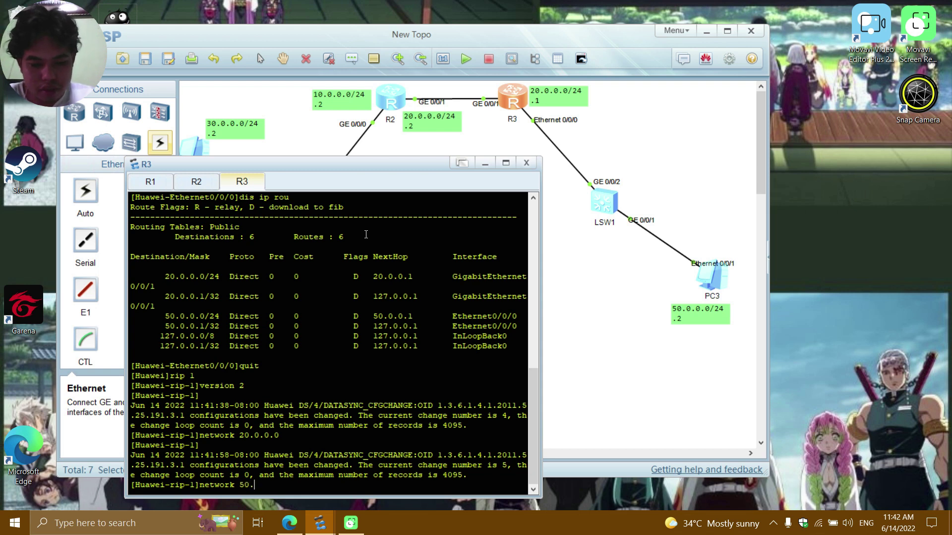
text(0.0.0)
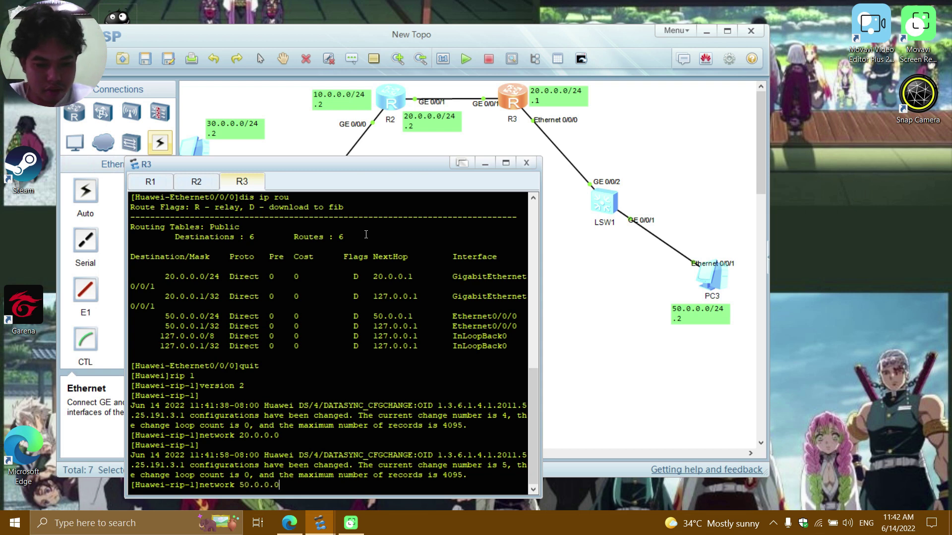
key(Return)
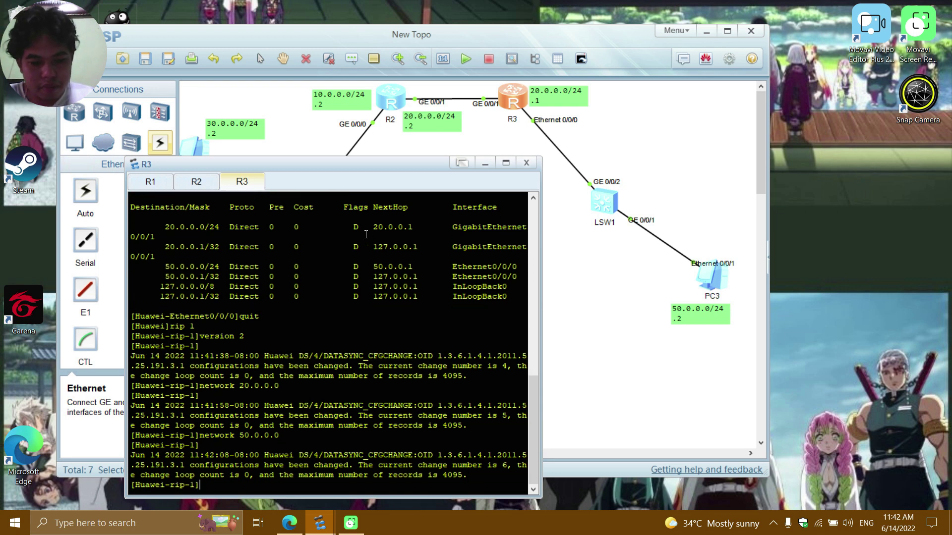
- Display R3's routing table with dis ip rou and examine its RIP routes
text(dis ip rou)
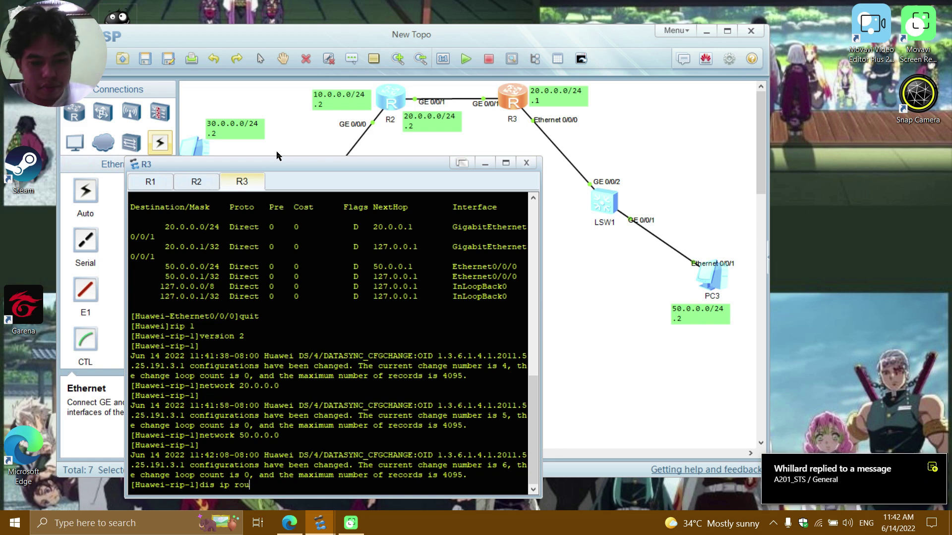
key(Return)
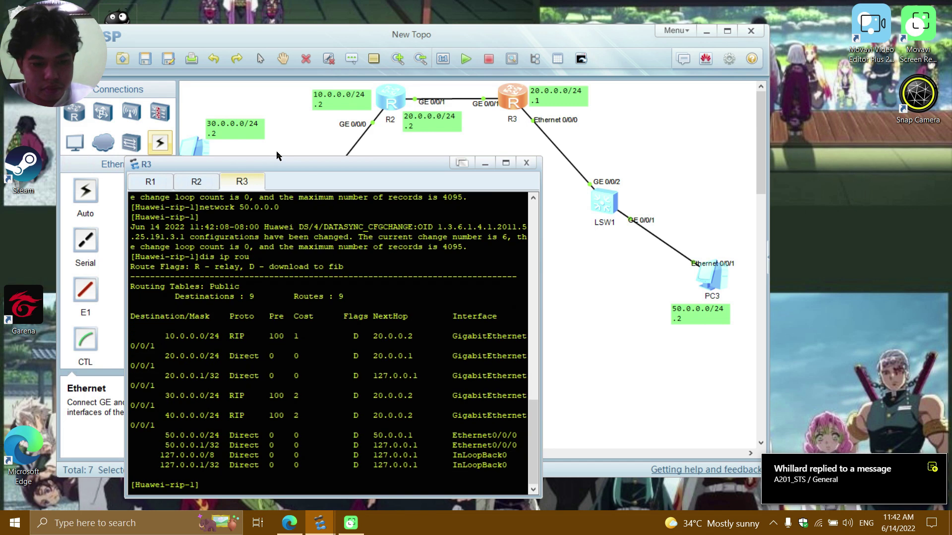
drag(230, 335, 246, 337)
drag(234, 395, 241, 398)
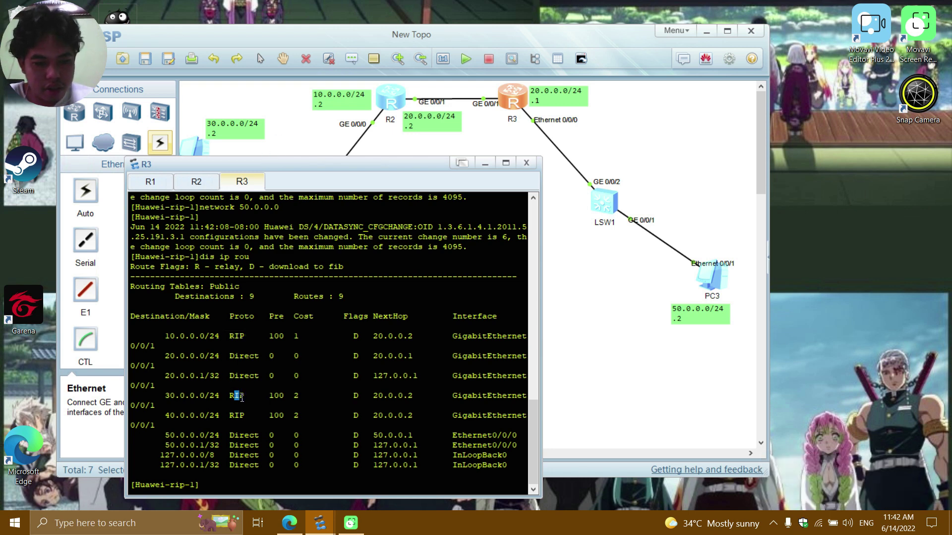
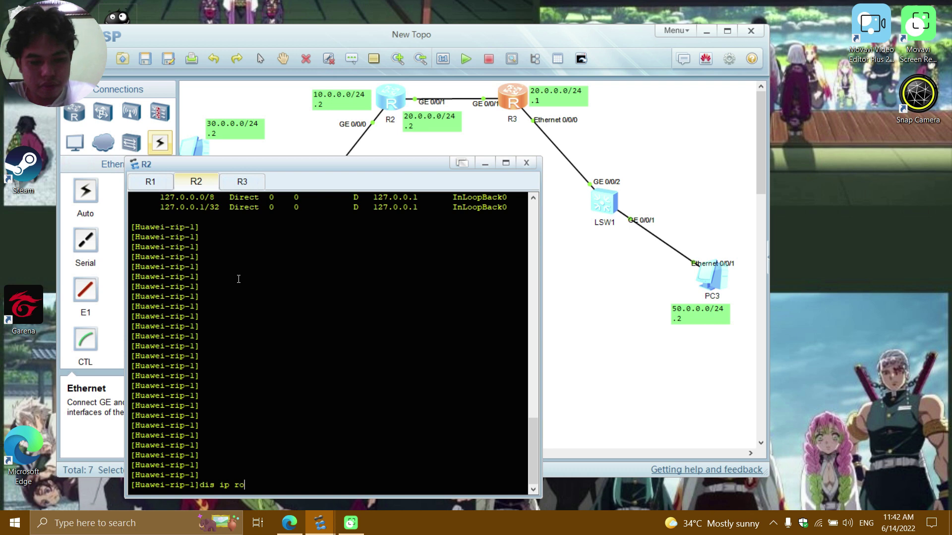
- Display R2's routing table with dis ip rou and examine its RIP routes
drag(235, 392, 235, 436)
click(237, 396)
drag(225, 394, 236, 439)
click(236, 388)
drag(233, 402, 233, 436)
click(233, 408)
drag(231, 392, 235, 435)
click(235, 435)
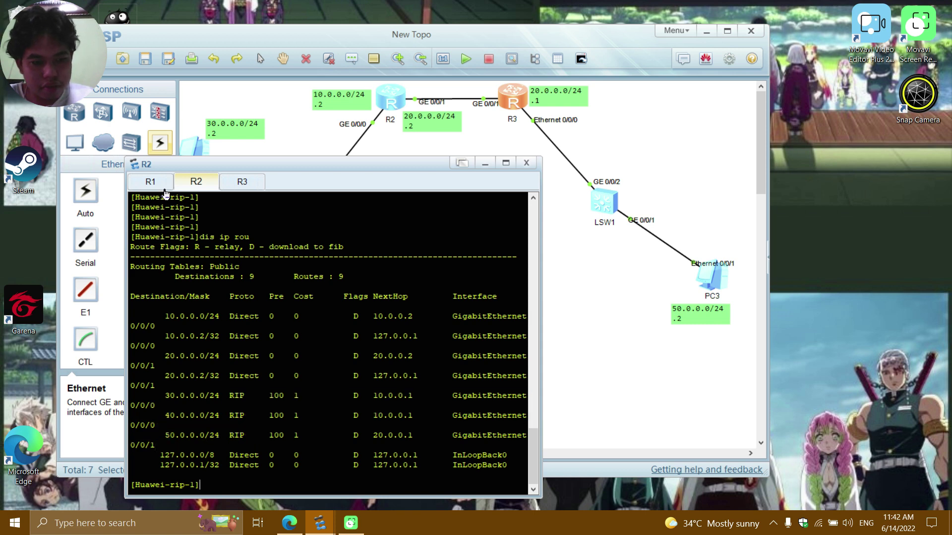
- Move the console window clear of R1's part of the topology and display R1's routing table with dis ip rou
drag(208, 167, 619, 133)
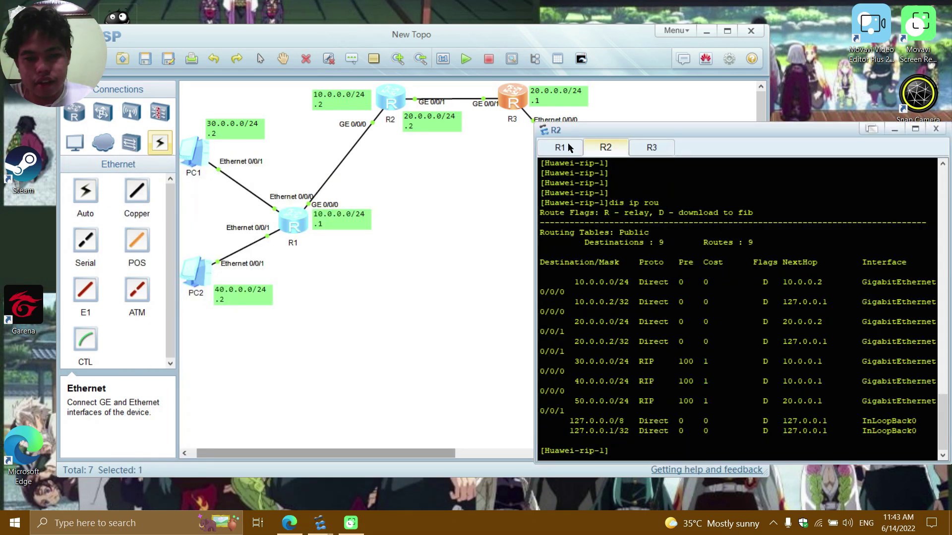
click(569, 150)
text(d)
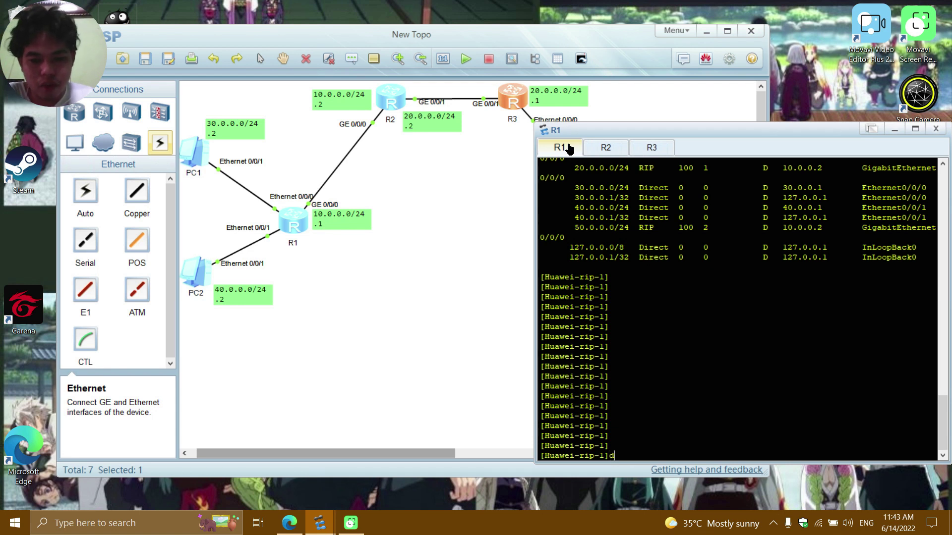
text(is ip rou)
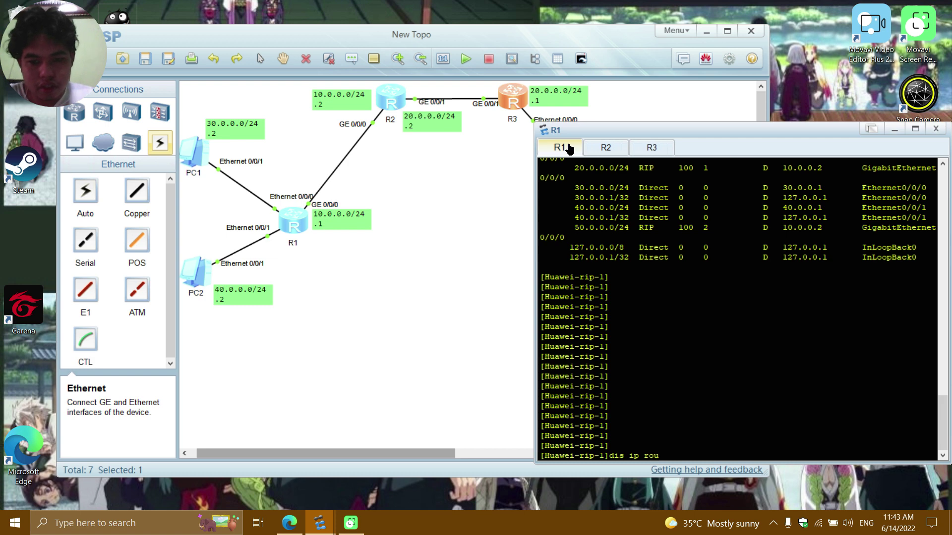
key(Return)
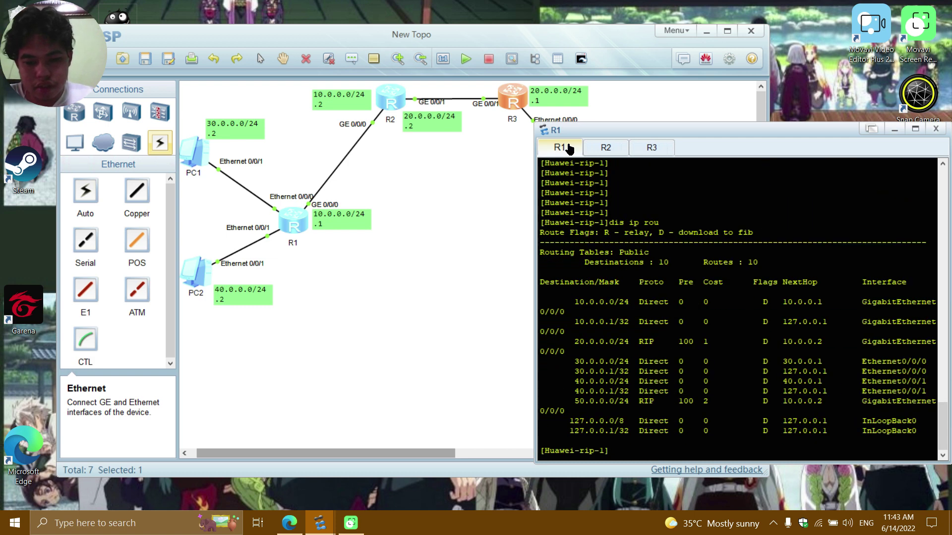
- Examine the RIP entries for 20.0.0.0/24 and 50.0.0.0/24 in R1's routing table and minimize the console window
drag(609, 123, 539, 101)
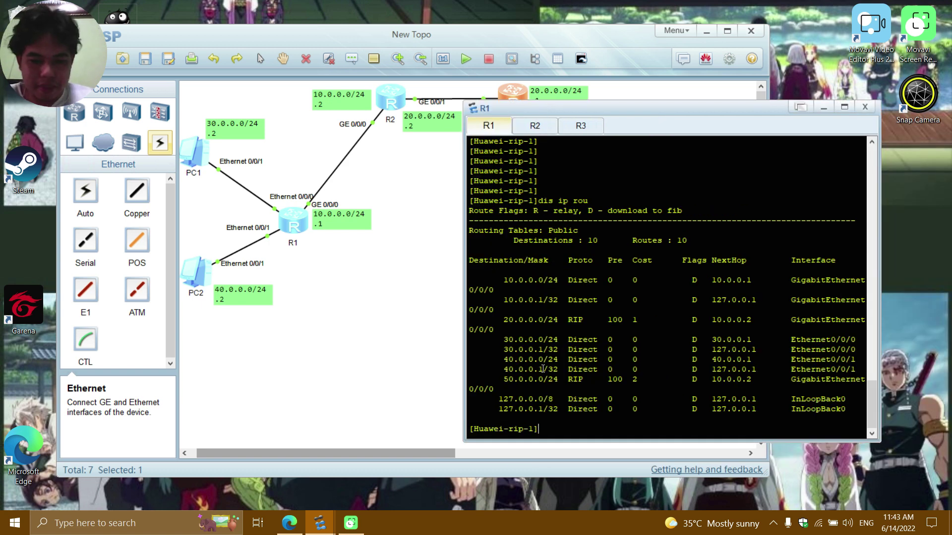
double_click(570, 320)
click(589, 331)
drag(567, 319, 587, 331)
click(587, 331)
drag(577, 379, 493, 389)
click(565, 379)
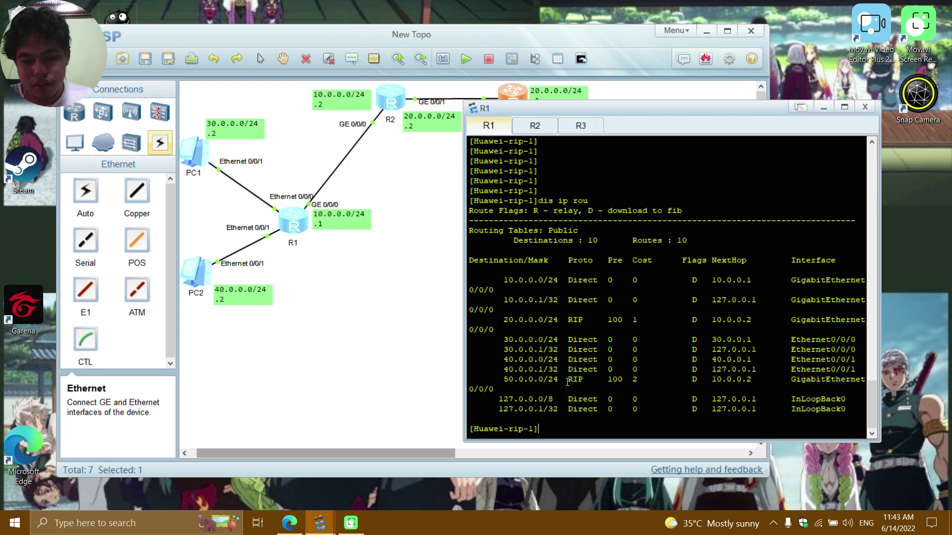
drag(566, 379, 583, 379)
click(583, 379)
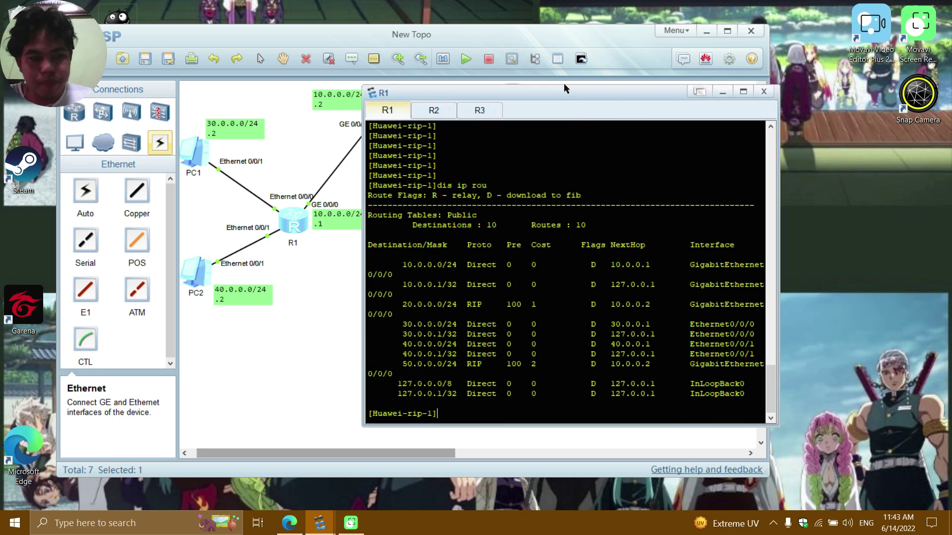
click(723, 88)
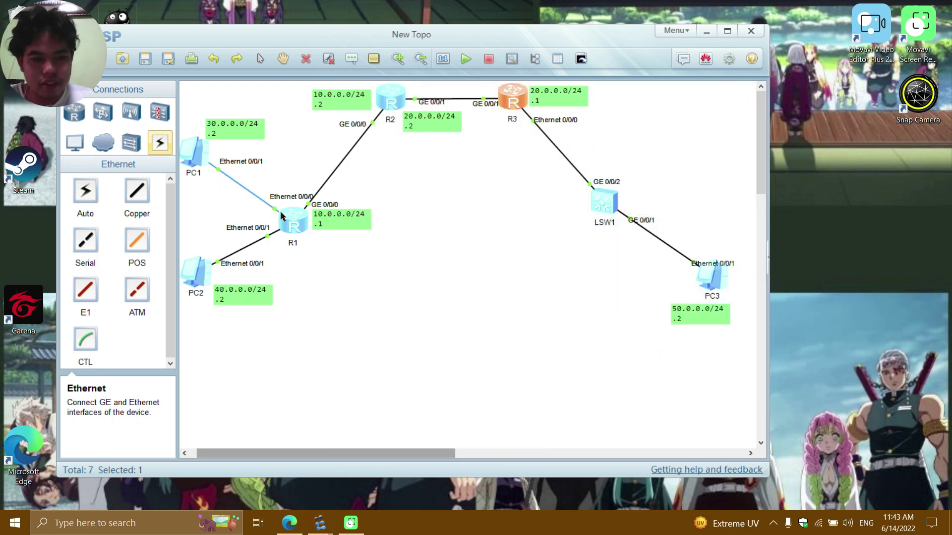
- Test connectivity from PC1 to PC2 by running ping 40.0.0.2 on PC1, and close PC1's window
double_click(199, 160)
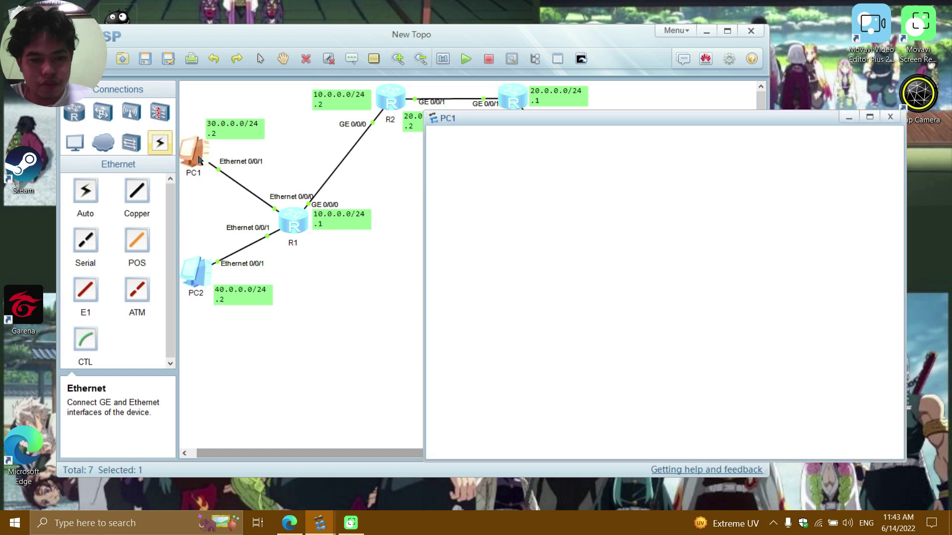
click(510, 143)
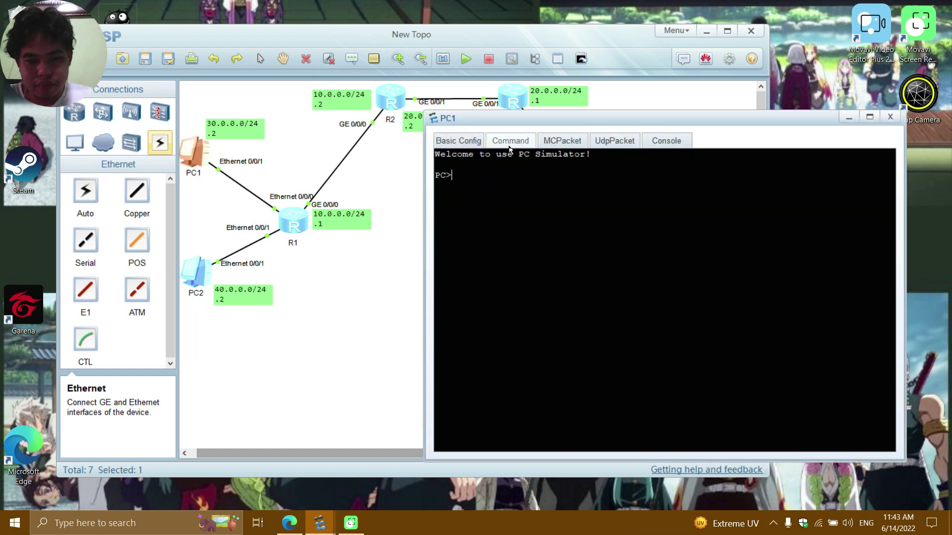
text(ping 1)
key(BackSpace)
text(4)
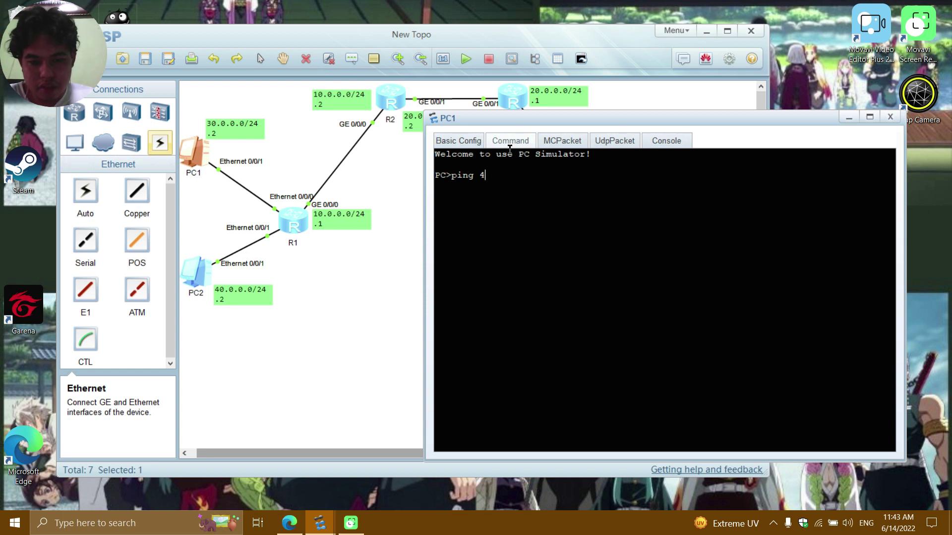
text(0.0.0.2)
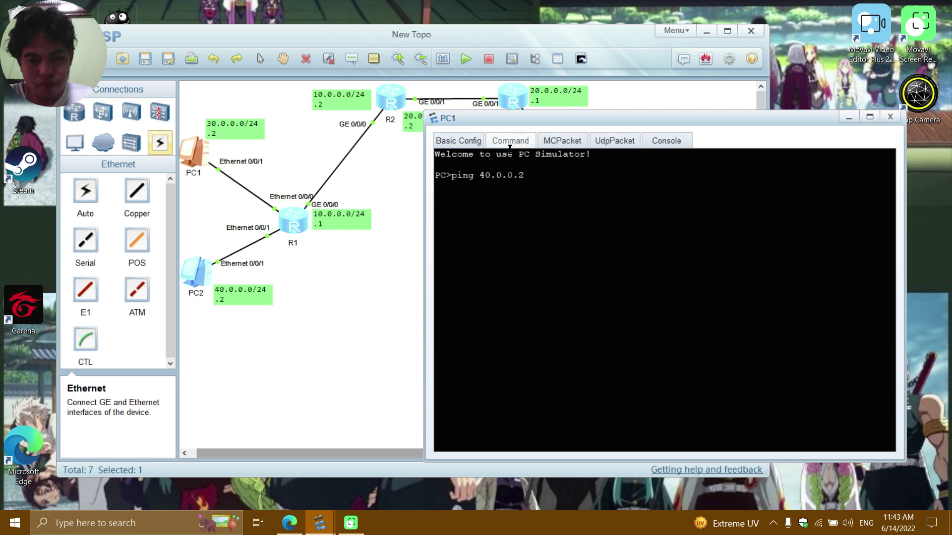
key(Return)
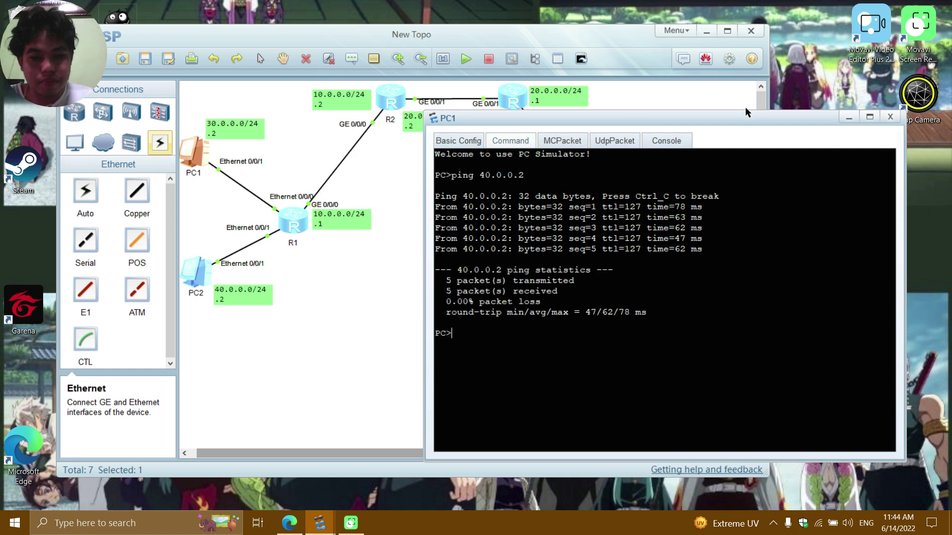
drag(709, 122, 670, 121)
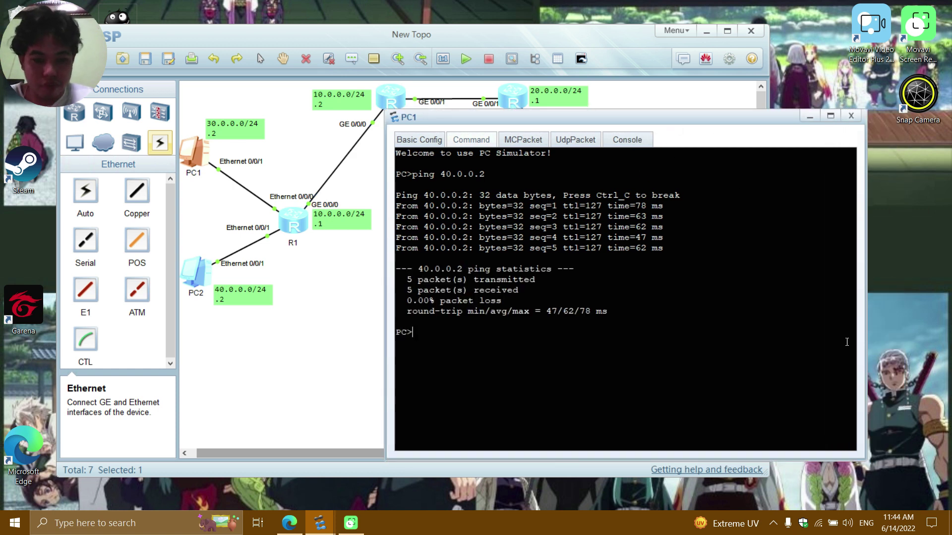
click(849, 117)
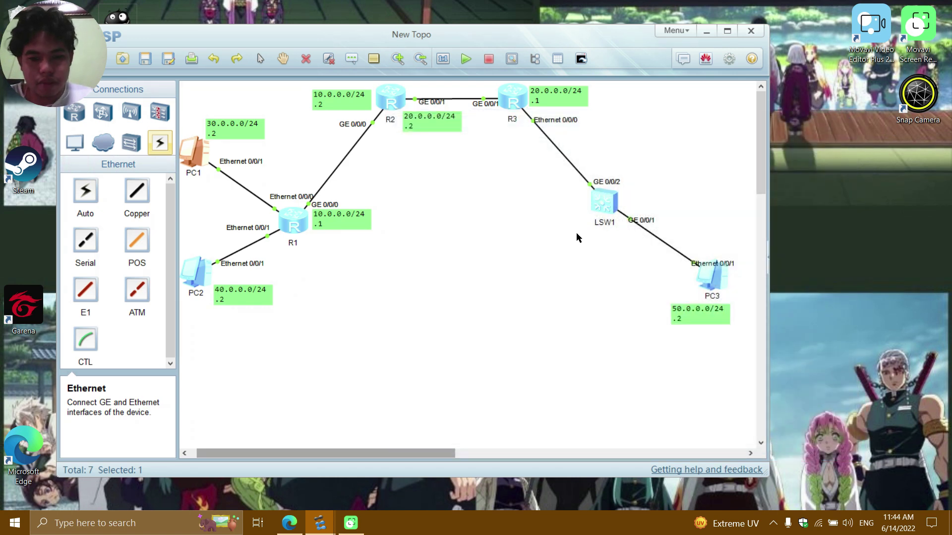
- Open PC2's window to view its basic IPv4 configuration, and close it
double_click(192, 283)
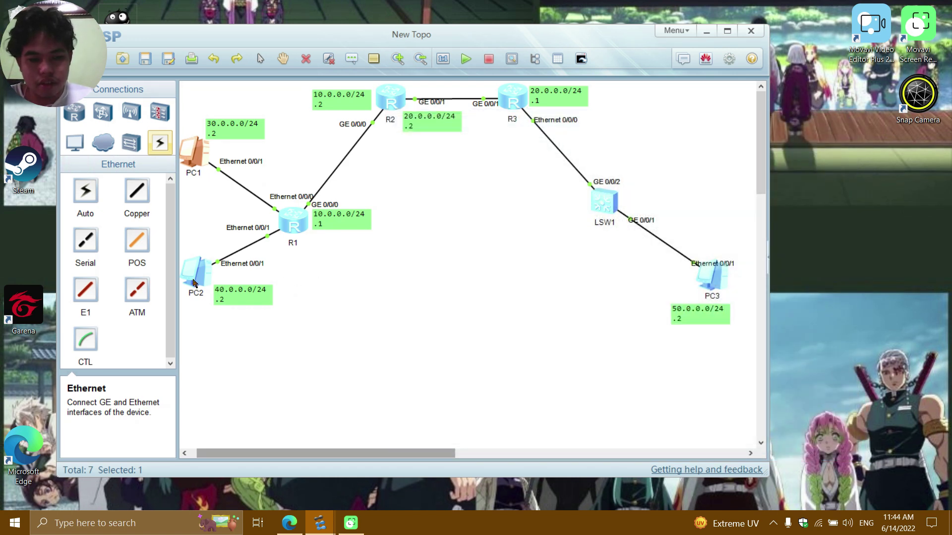
drag(606, 131, 479, 107)
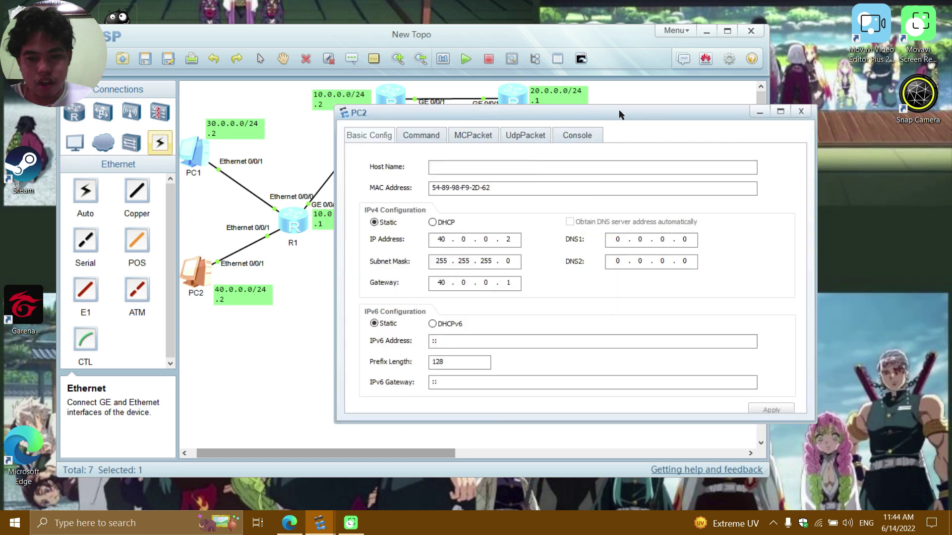
click(800, 110)
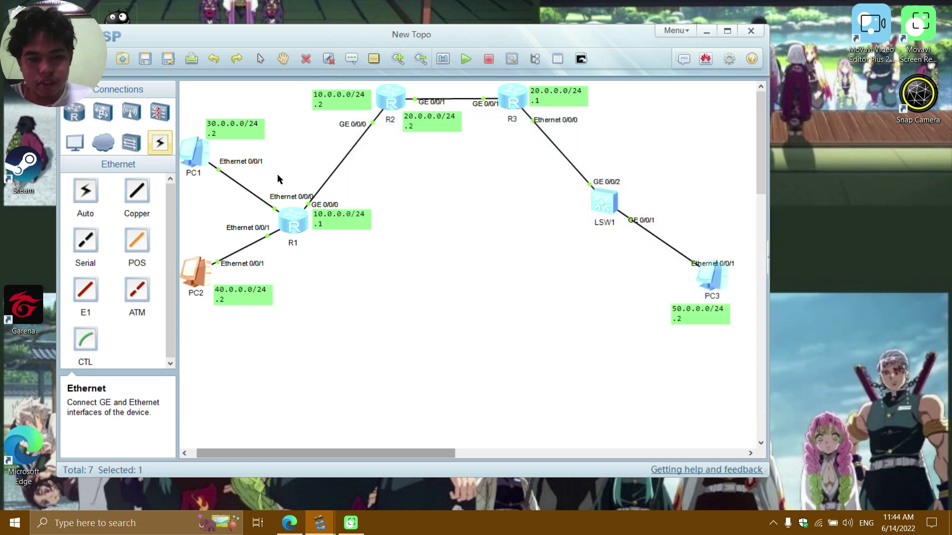
- Test connectivity from PC3 to PC1 by running ping 30.0.0.2 on PC3, and close PC3's window
double_click(710, 278)
drag(454, 103, 564, 111)
click(417, 133)
text(p)
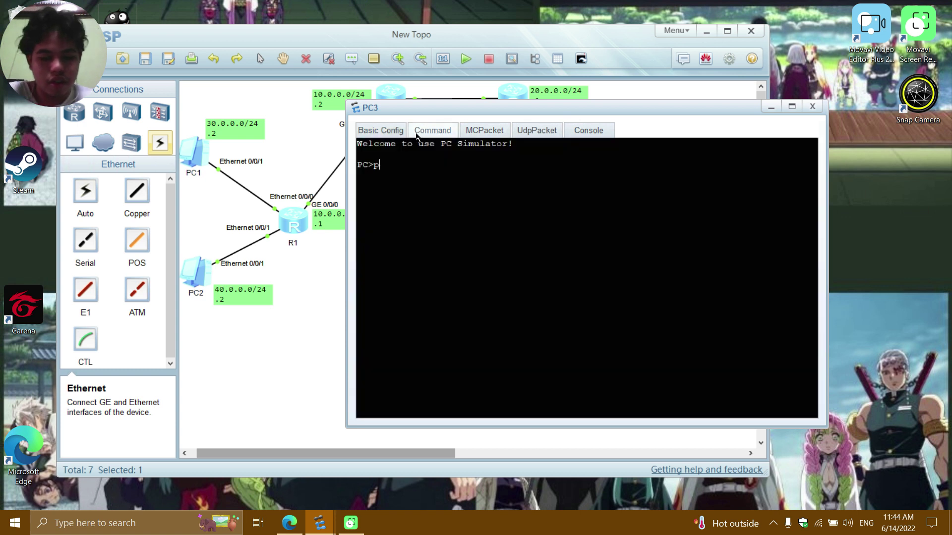
text(ing 30.0.0.2)
key(Return)
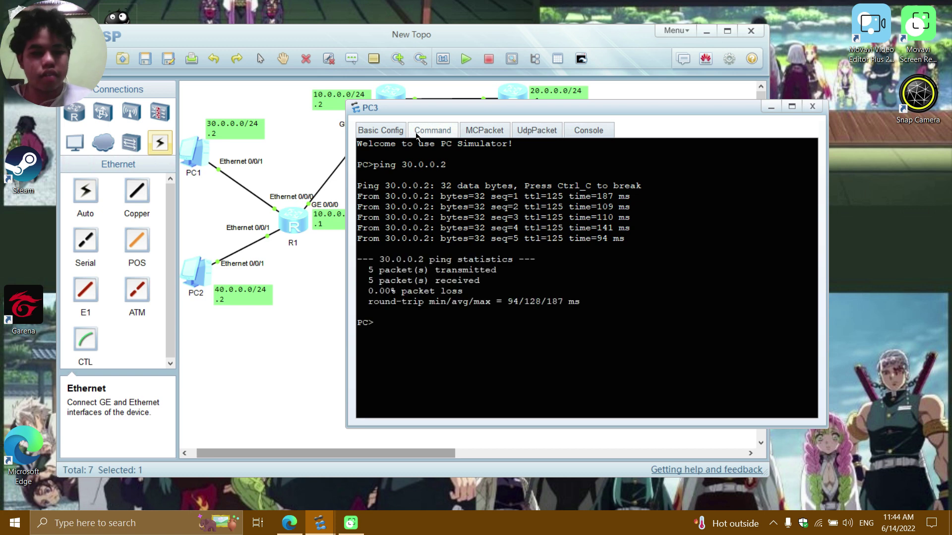
click(812, 106)
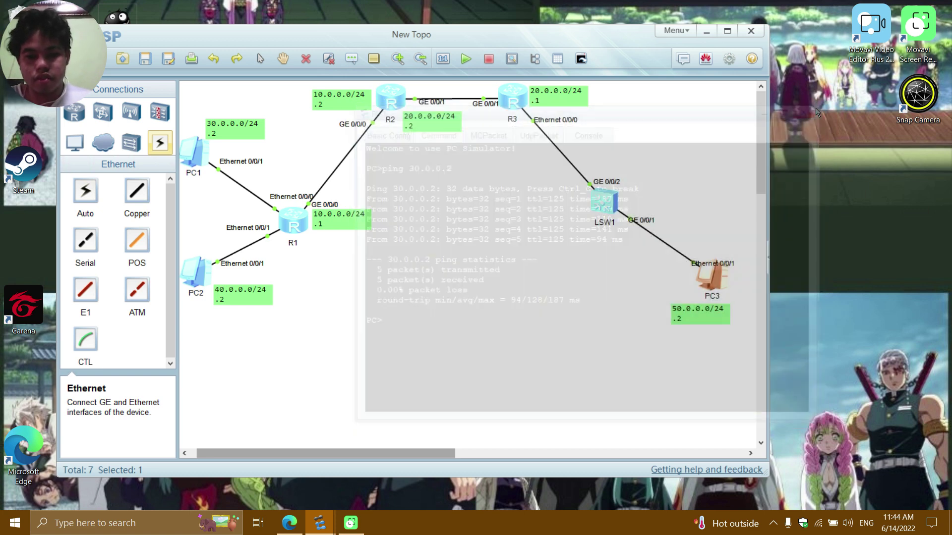